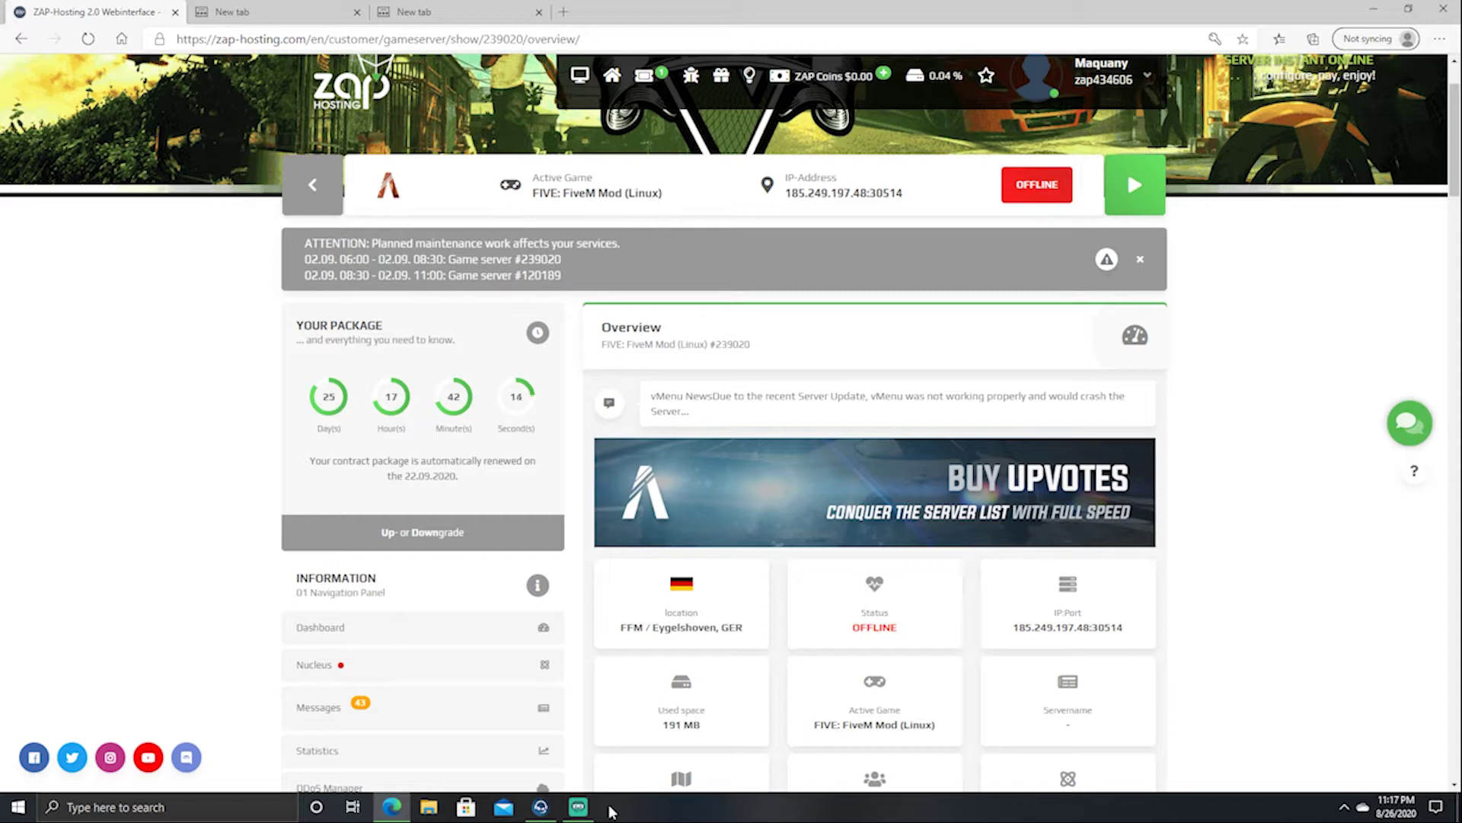
Step: Scroll through the FiveM server overview page
scroll(760, 423, down, 4)
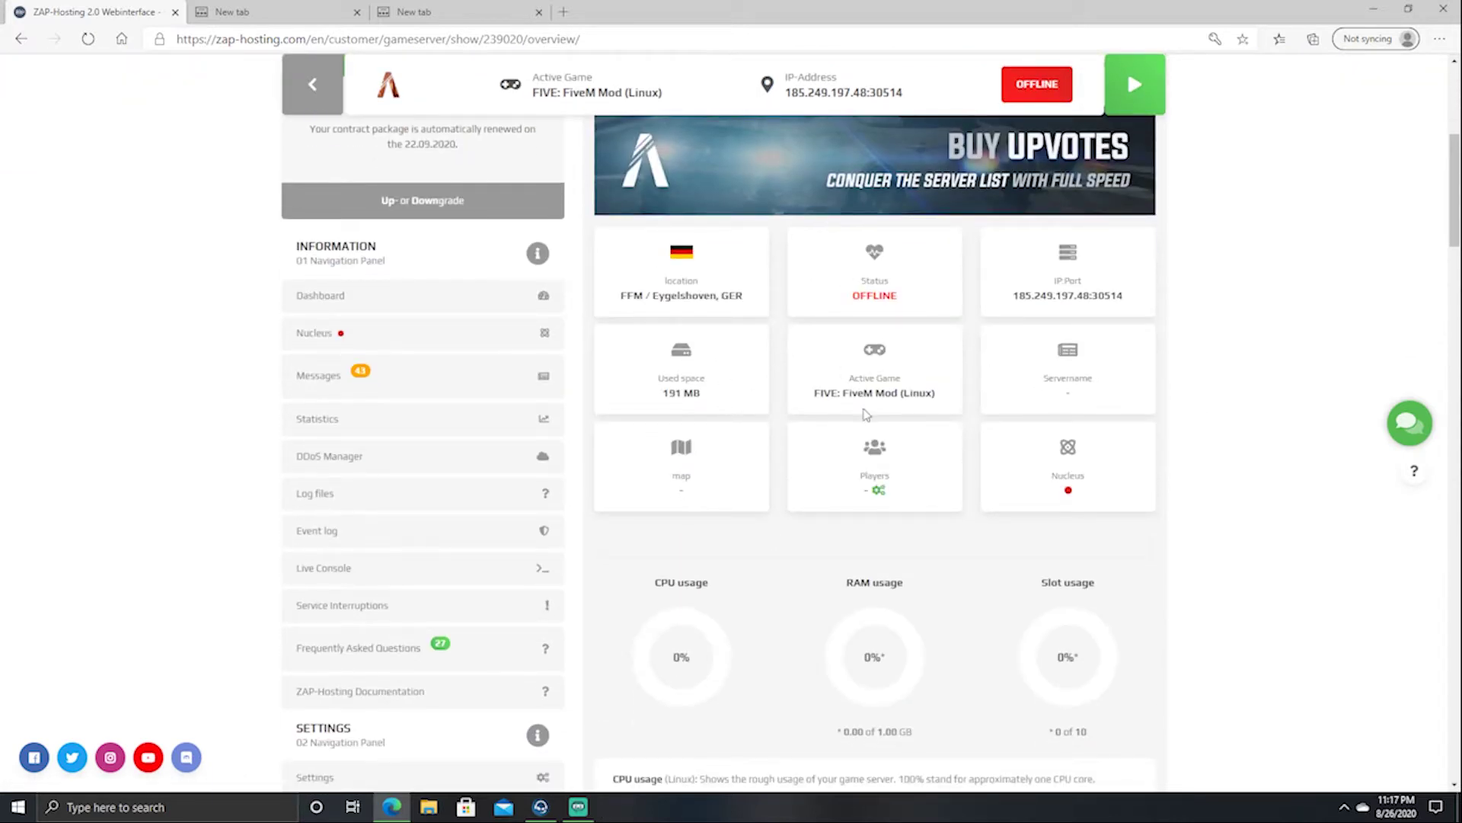
scroll(604, 349, up, 5)
scroll(937, 459, down, 5)
scroll(914, 540, down, 3)
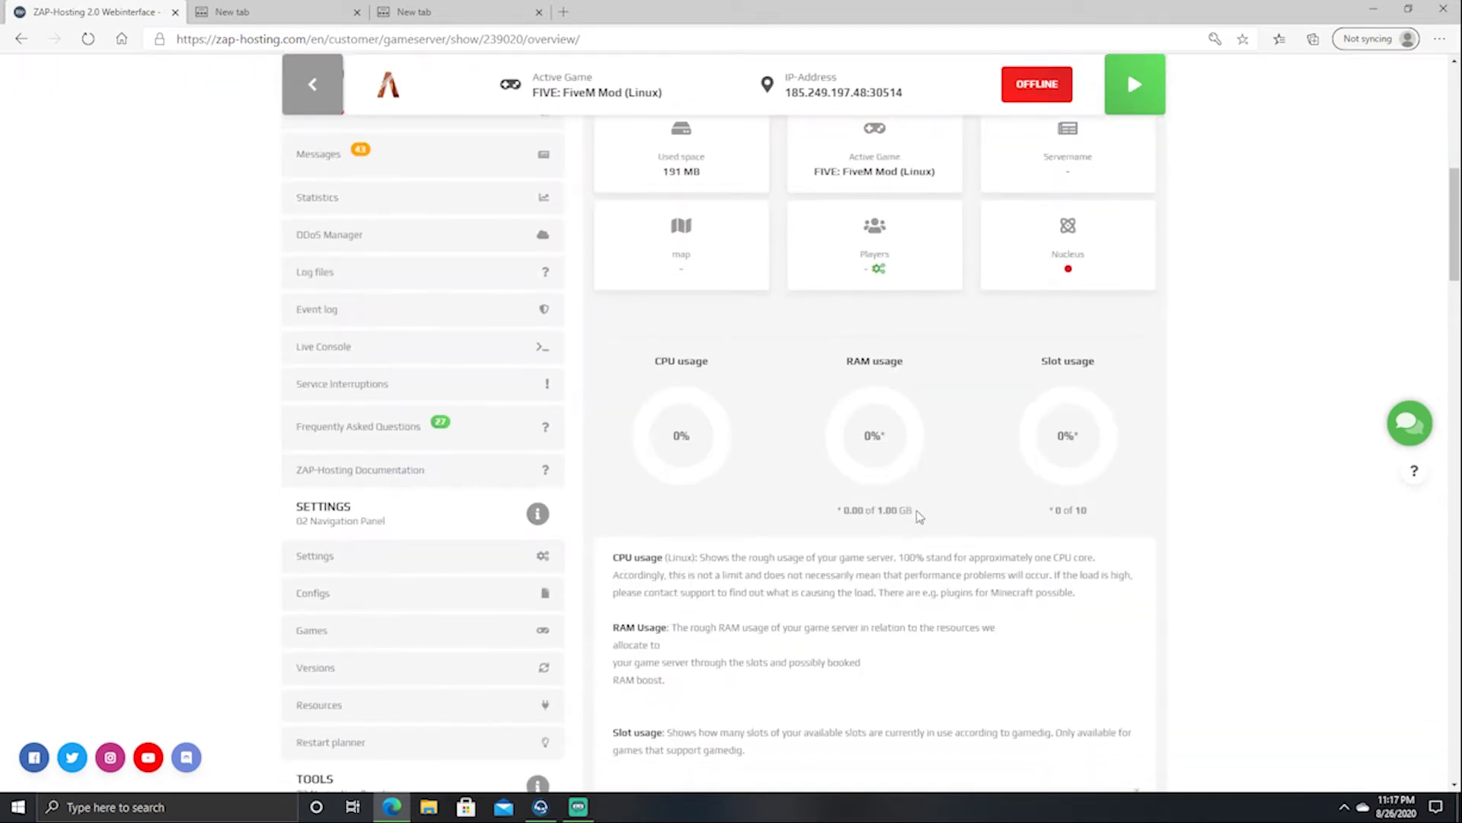
scroll(918, 482, up, 5)
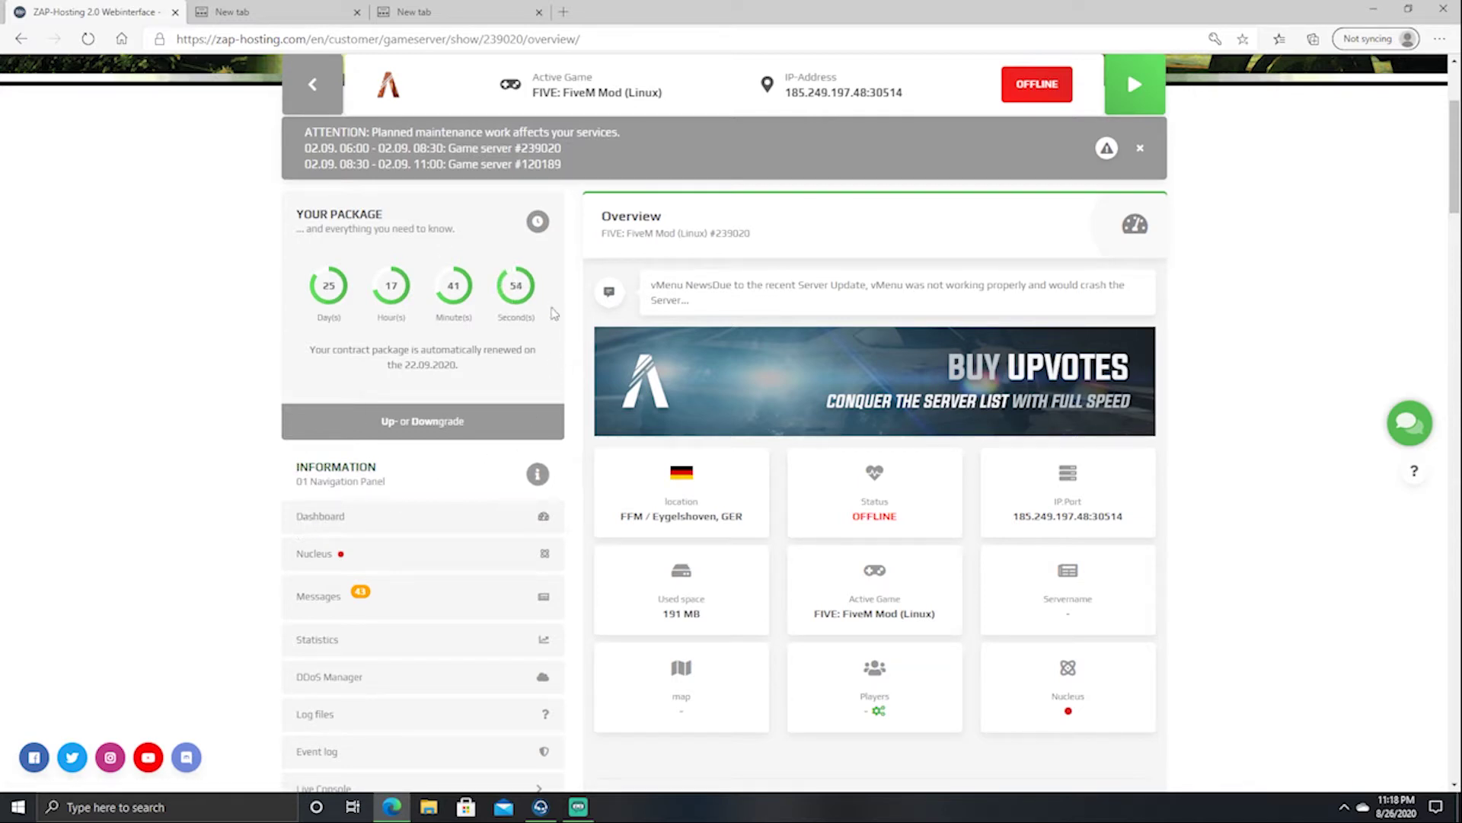
scroll(570, 314, up, 3)
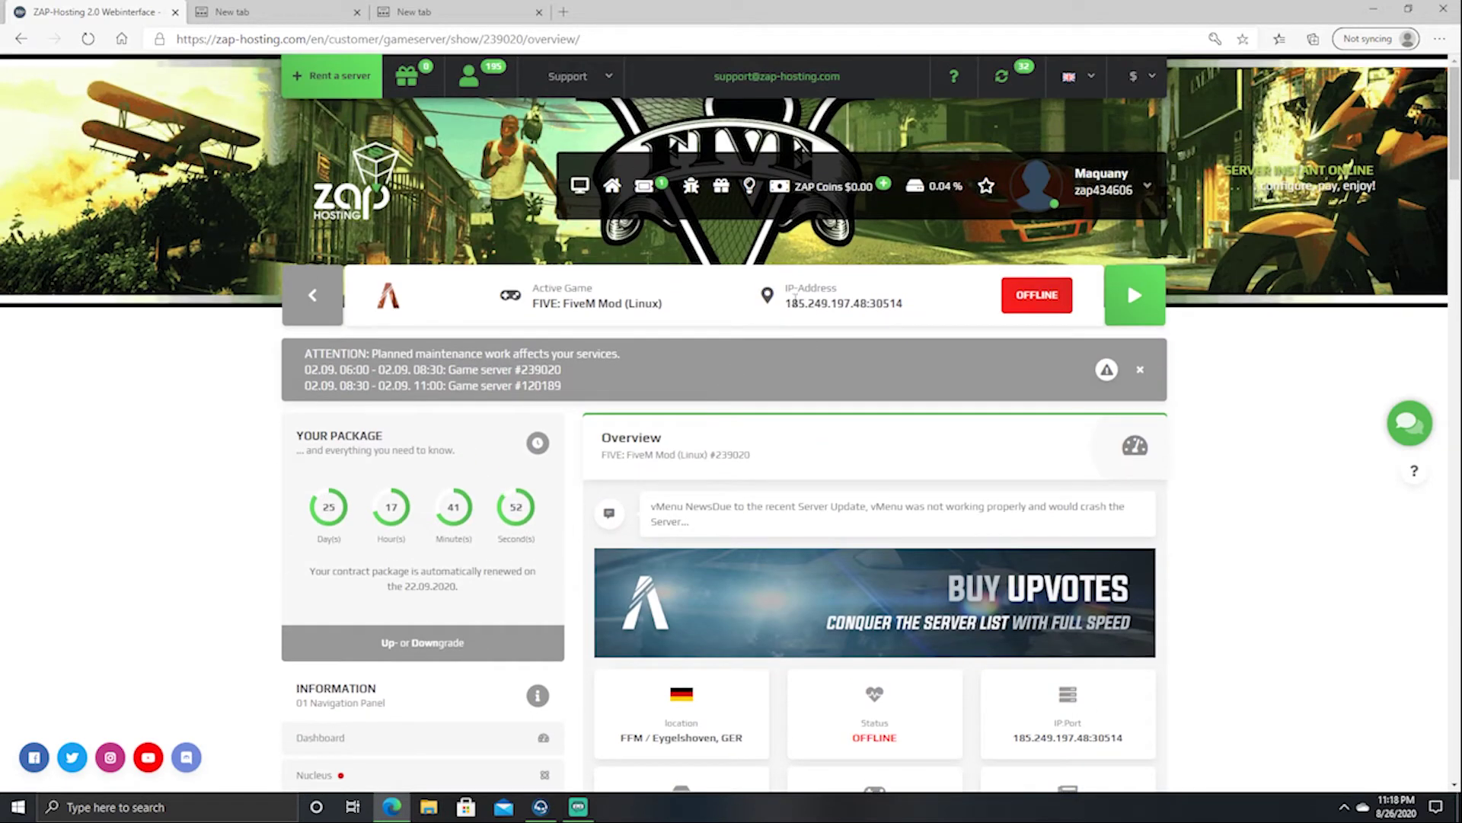
Step: Select the server's IP address and port in the server bar
drag(795, 298, 906, 306)
click(887, 303)
click(906, 308)
triple_click(906, 307)
drag(787, 305, 908, 306)
drag(787, 305, 906, 306)
click(793, 303)
Step: Highlight the (Linux) text in the overview subtitle
scroll(591, 321, down, 1)
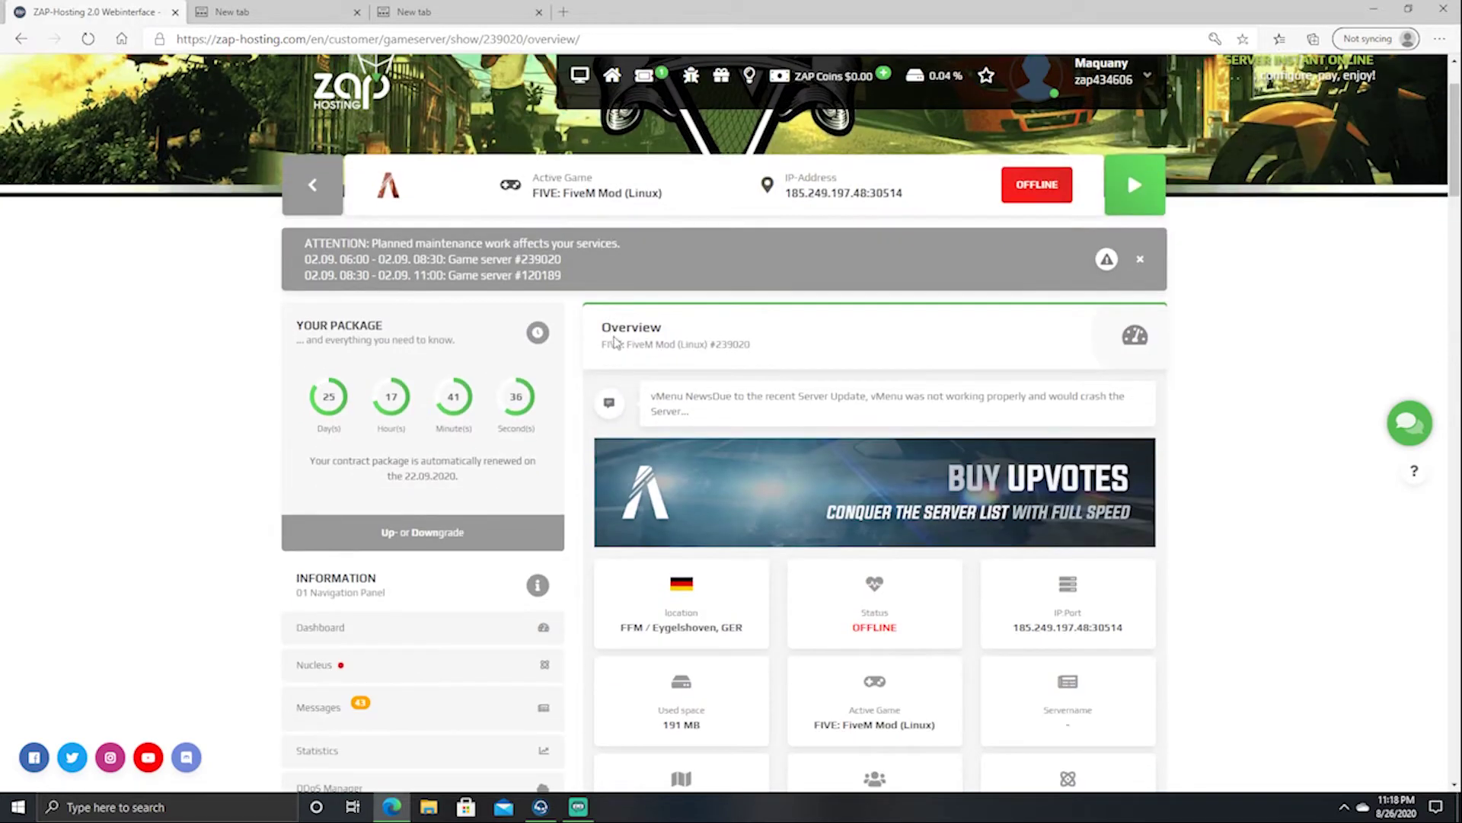
scroll(617, 339, down, 2)
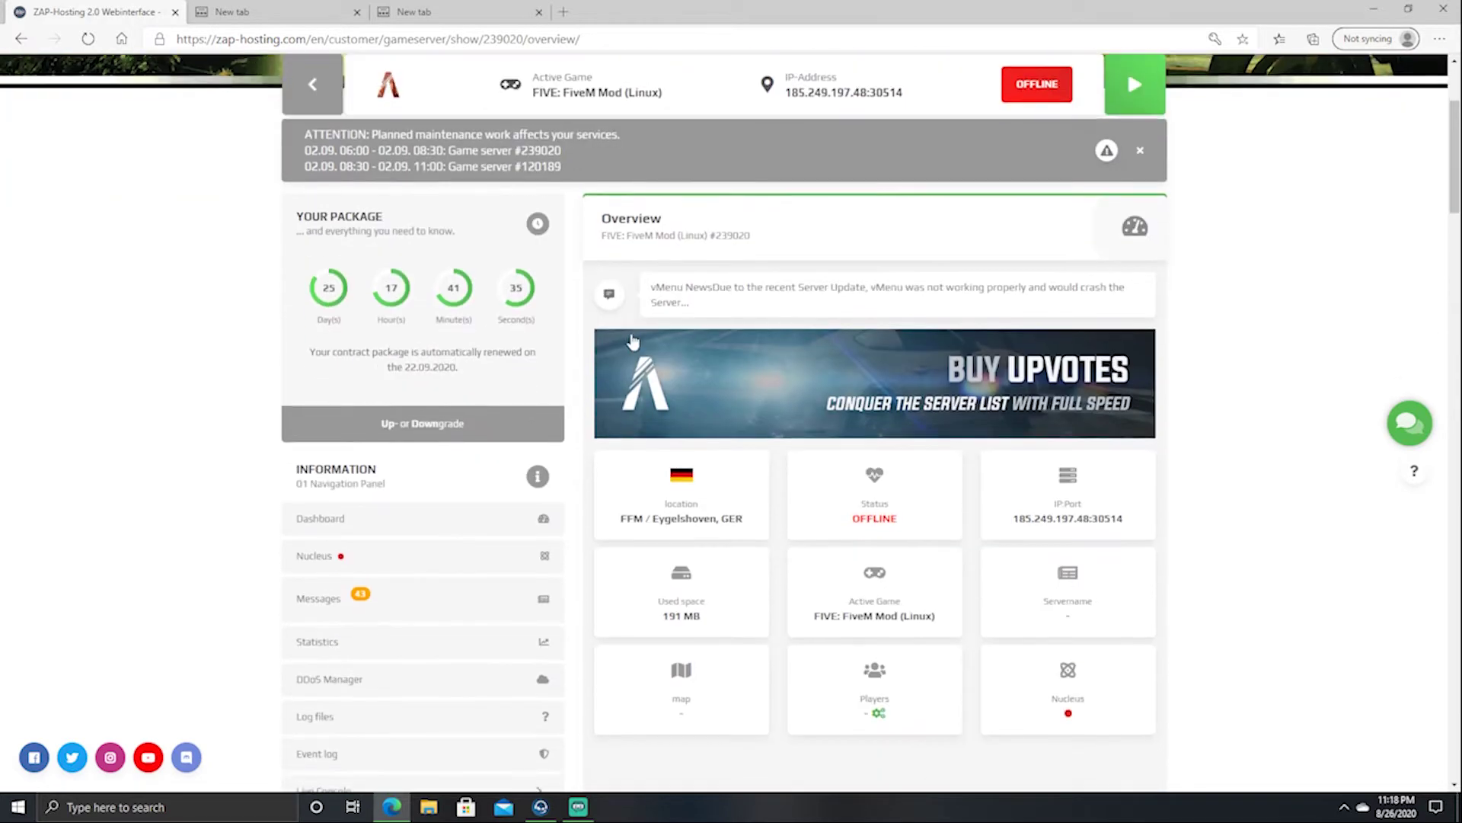
double_click(682, 237)
click(697, 235)
drag(708, 235, 678, 234)
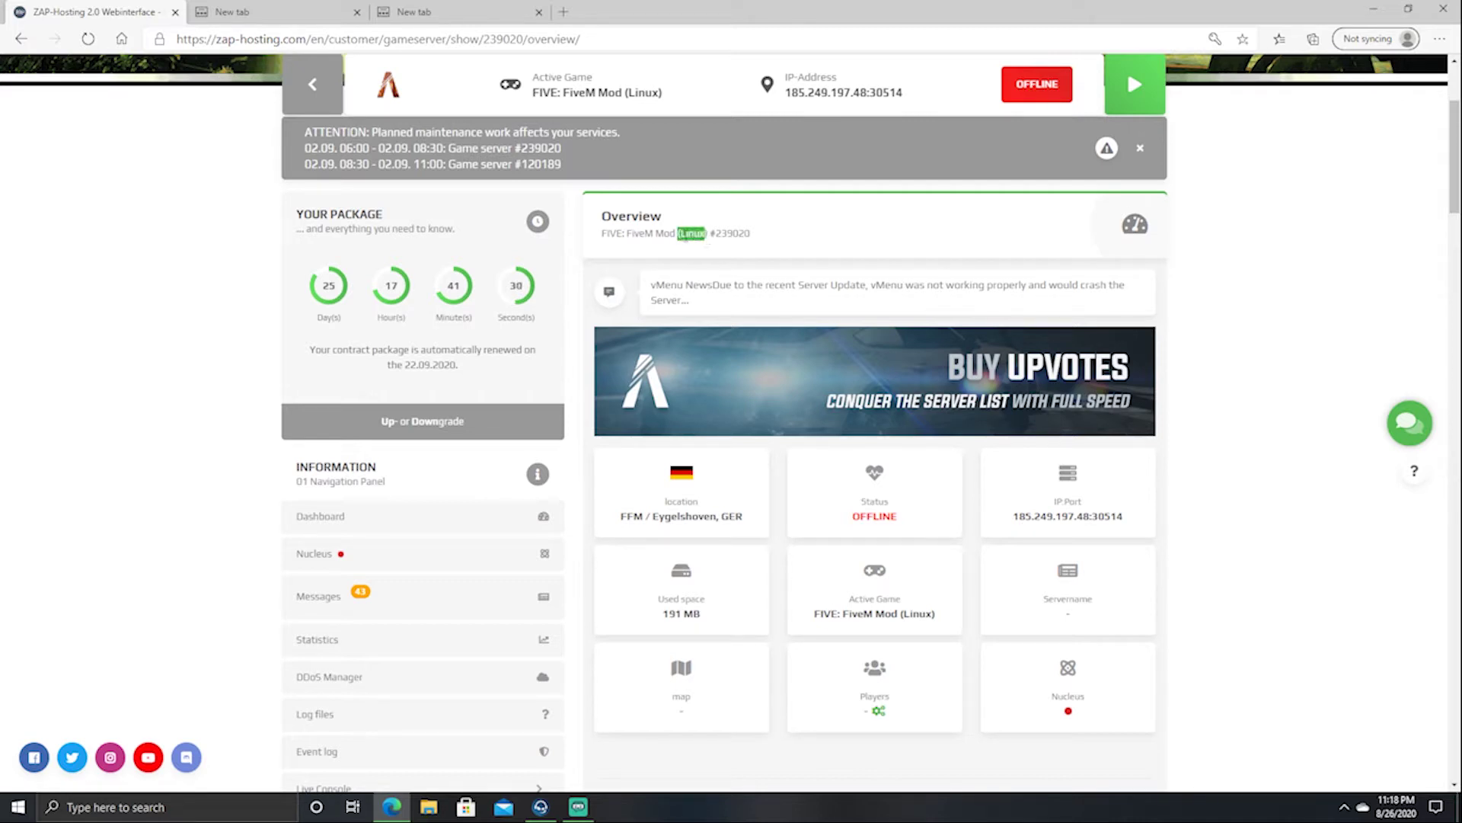
click(690, 236)
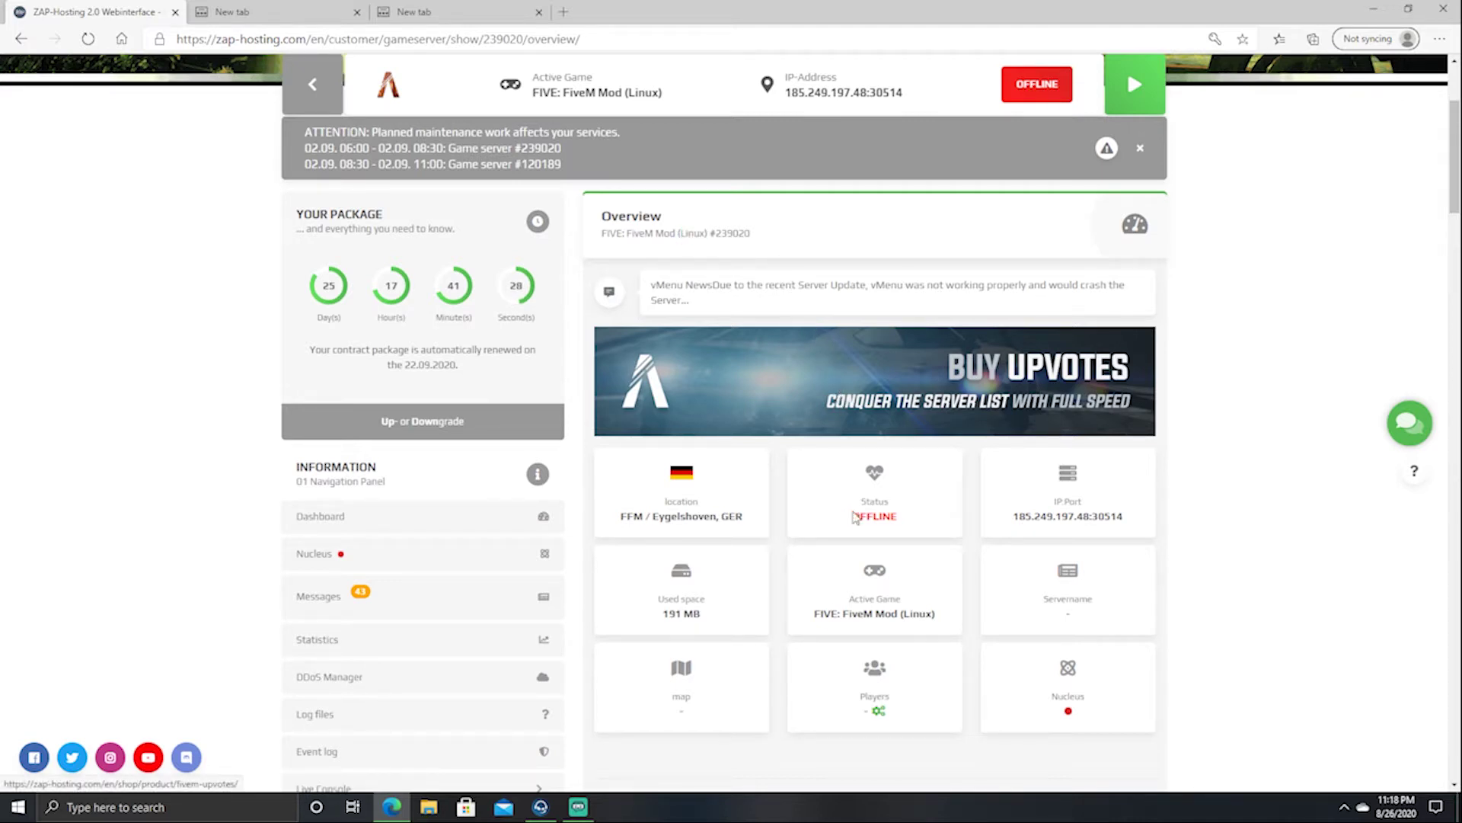
Step: Dismiss the planned-maintenance notice and scroll down the overview
scroll(847, 511, up, 3)
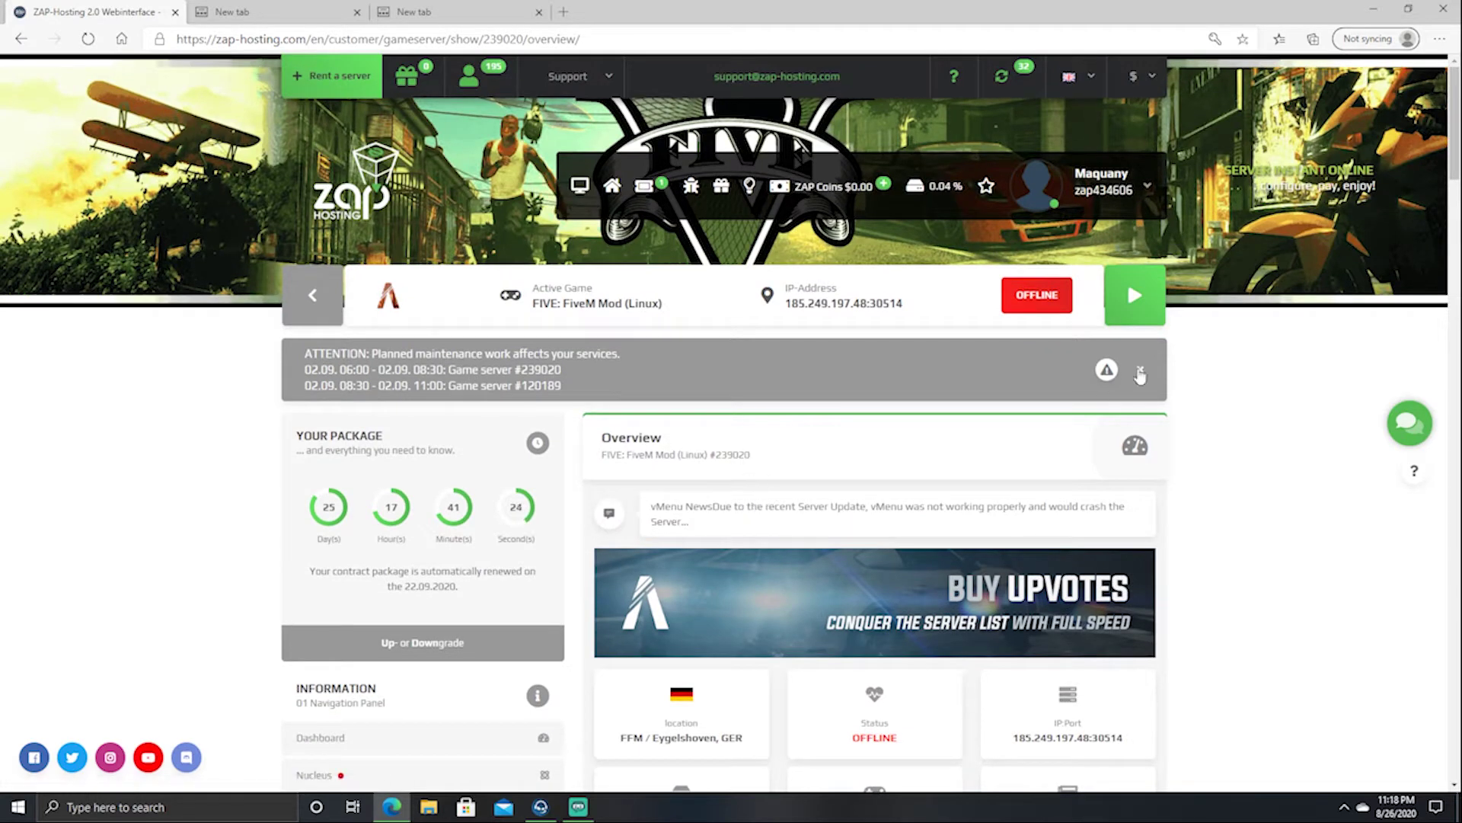
click(1140, 372)
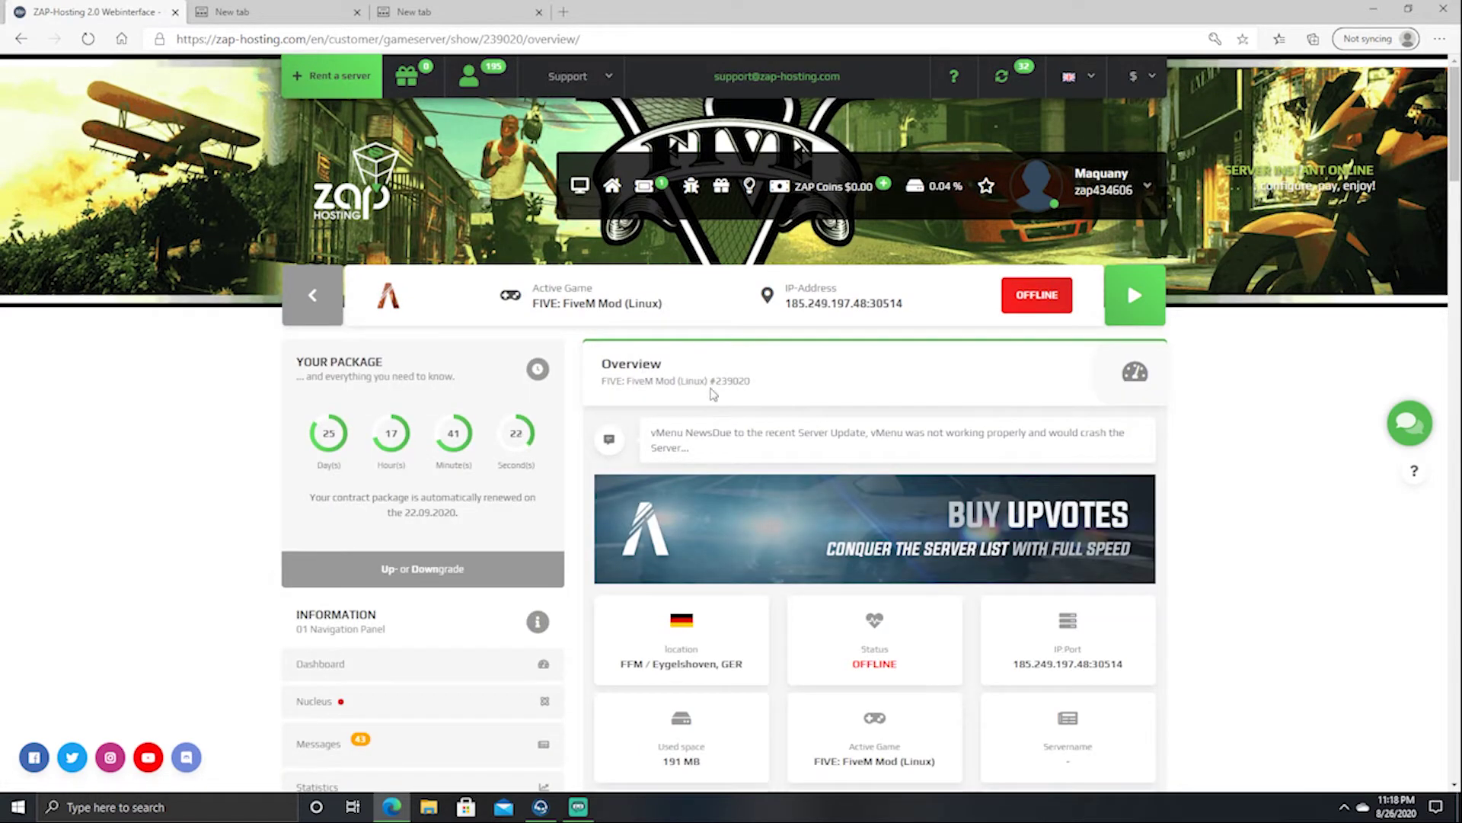
scroll(712, 390, down, 3)
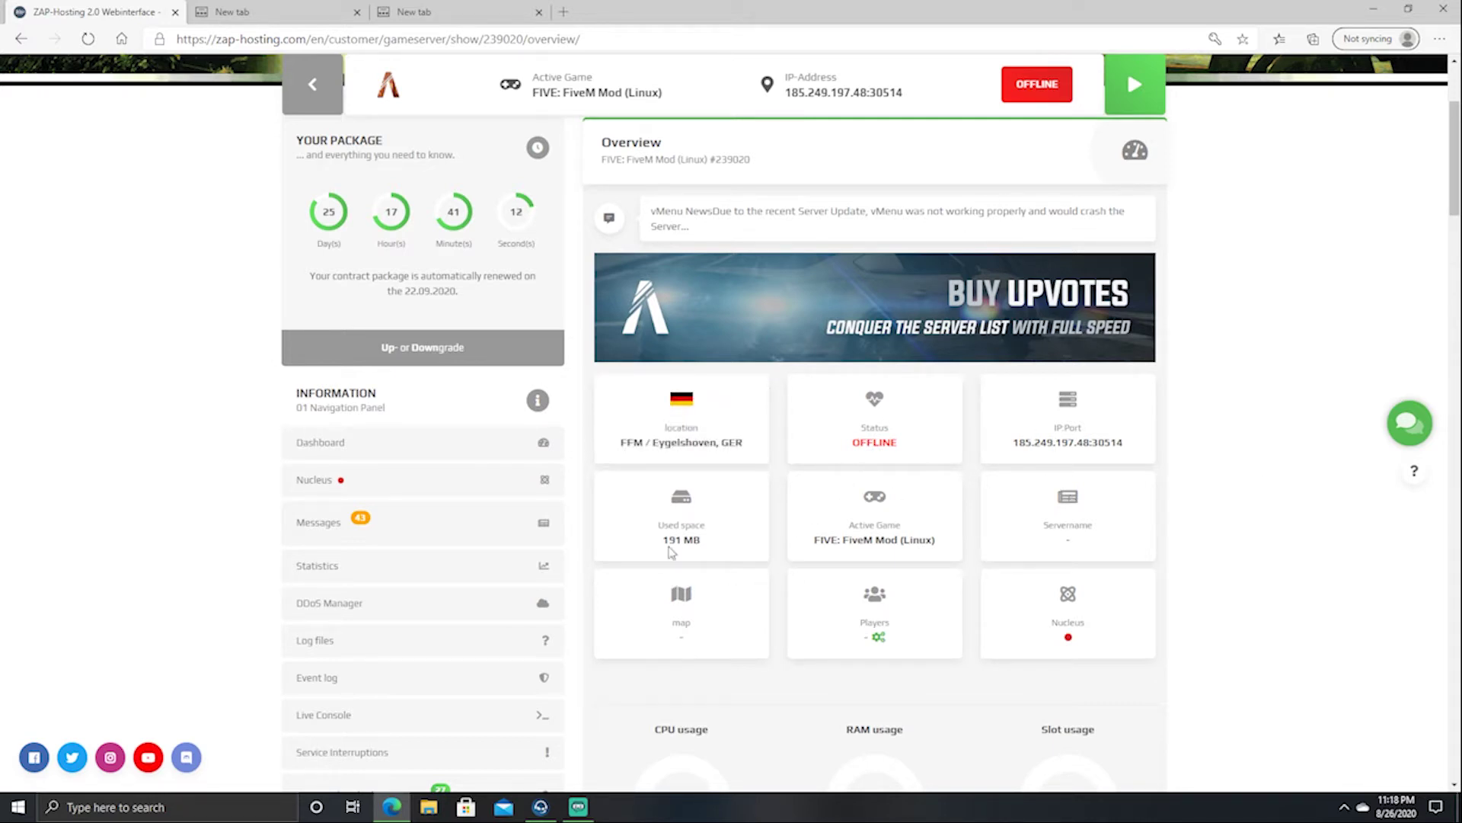
scroll(822, 594, down, 3)
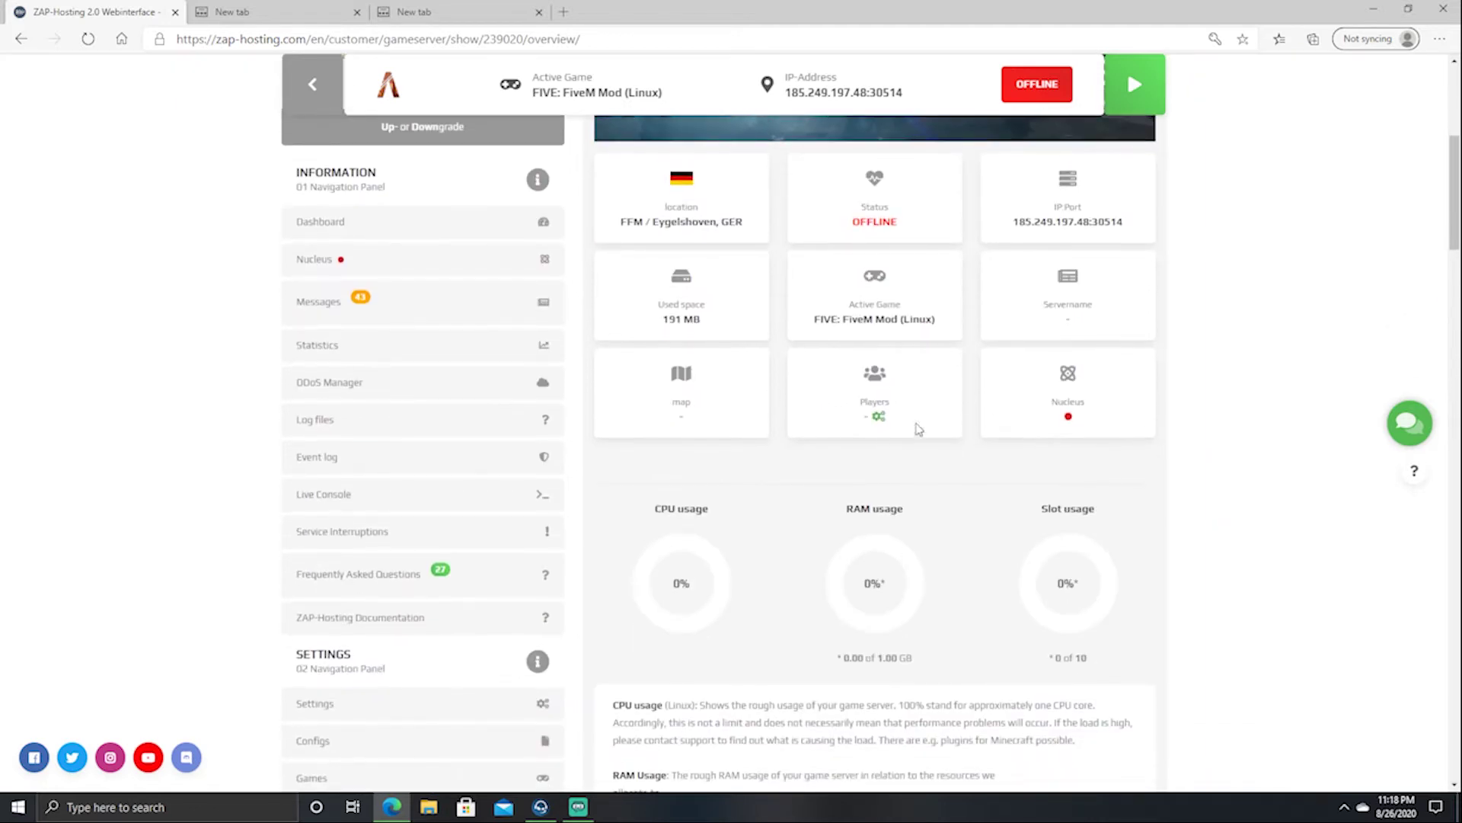
scroll(1003, 417, down, 3)
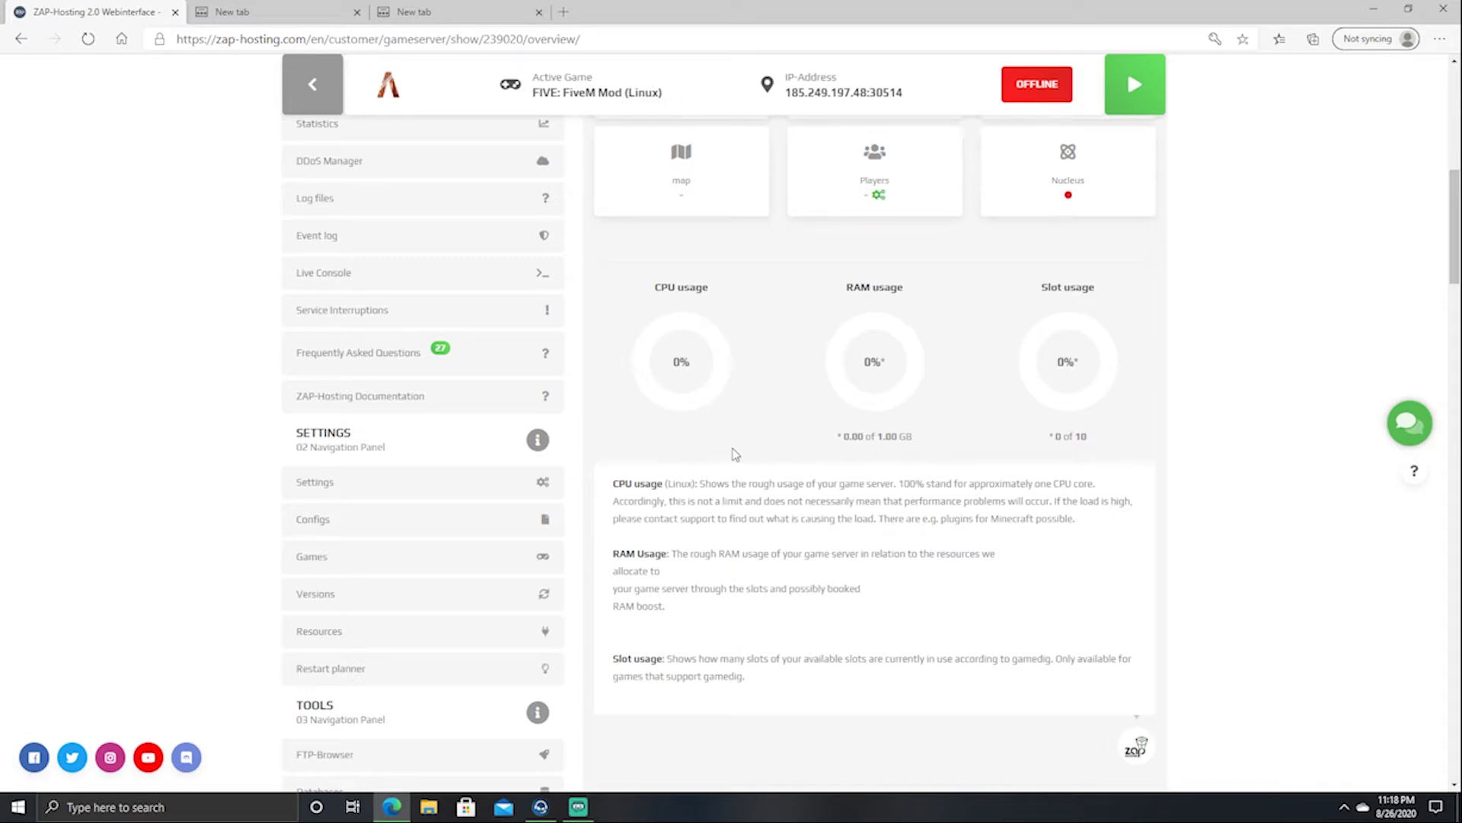
scroll(752, 434, down, 6)
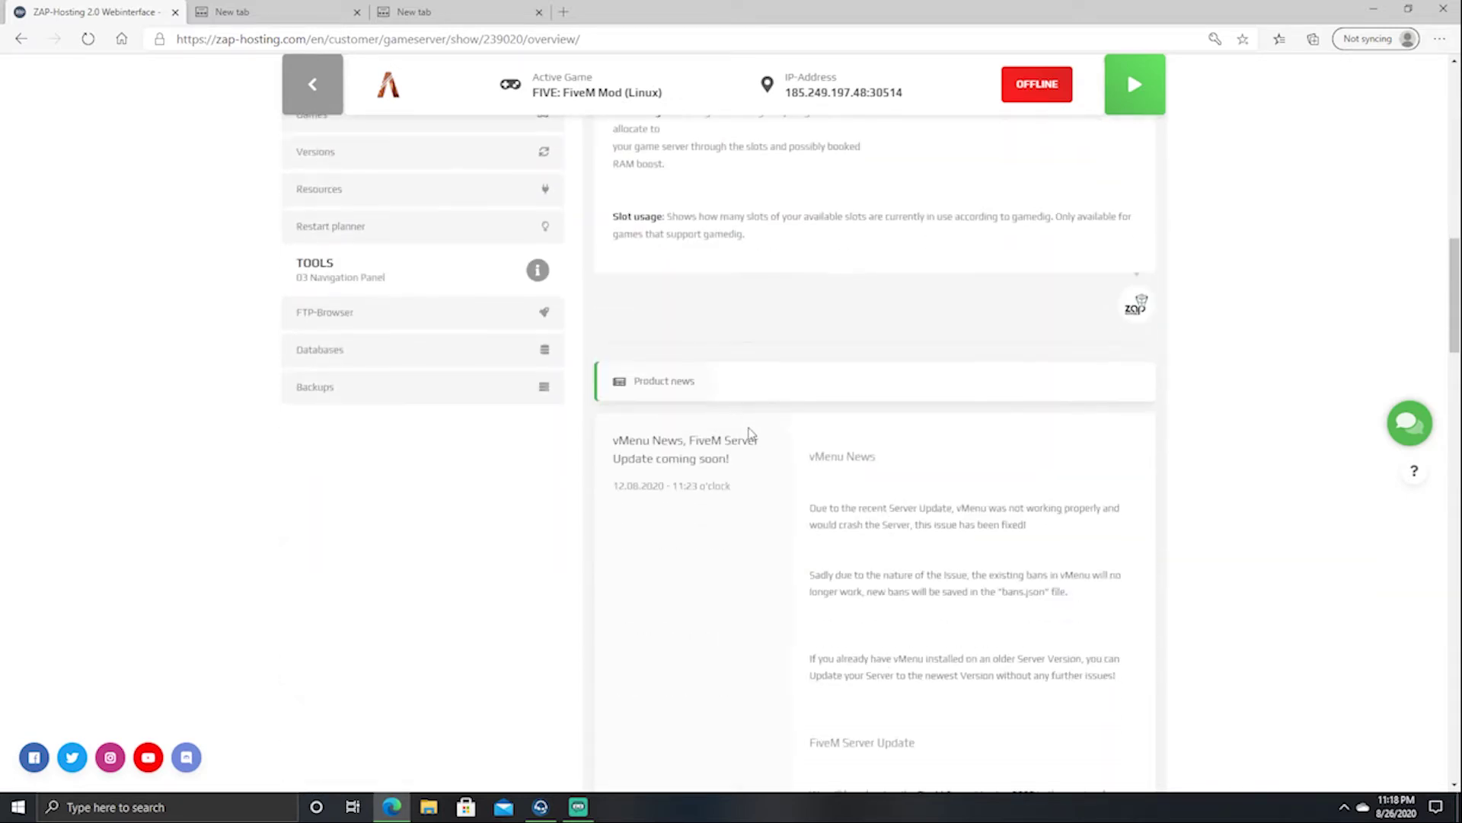
scroll(752, 434, up, 11)
scroll(685, 376, down, 10)
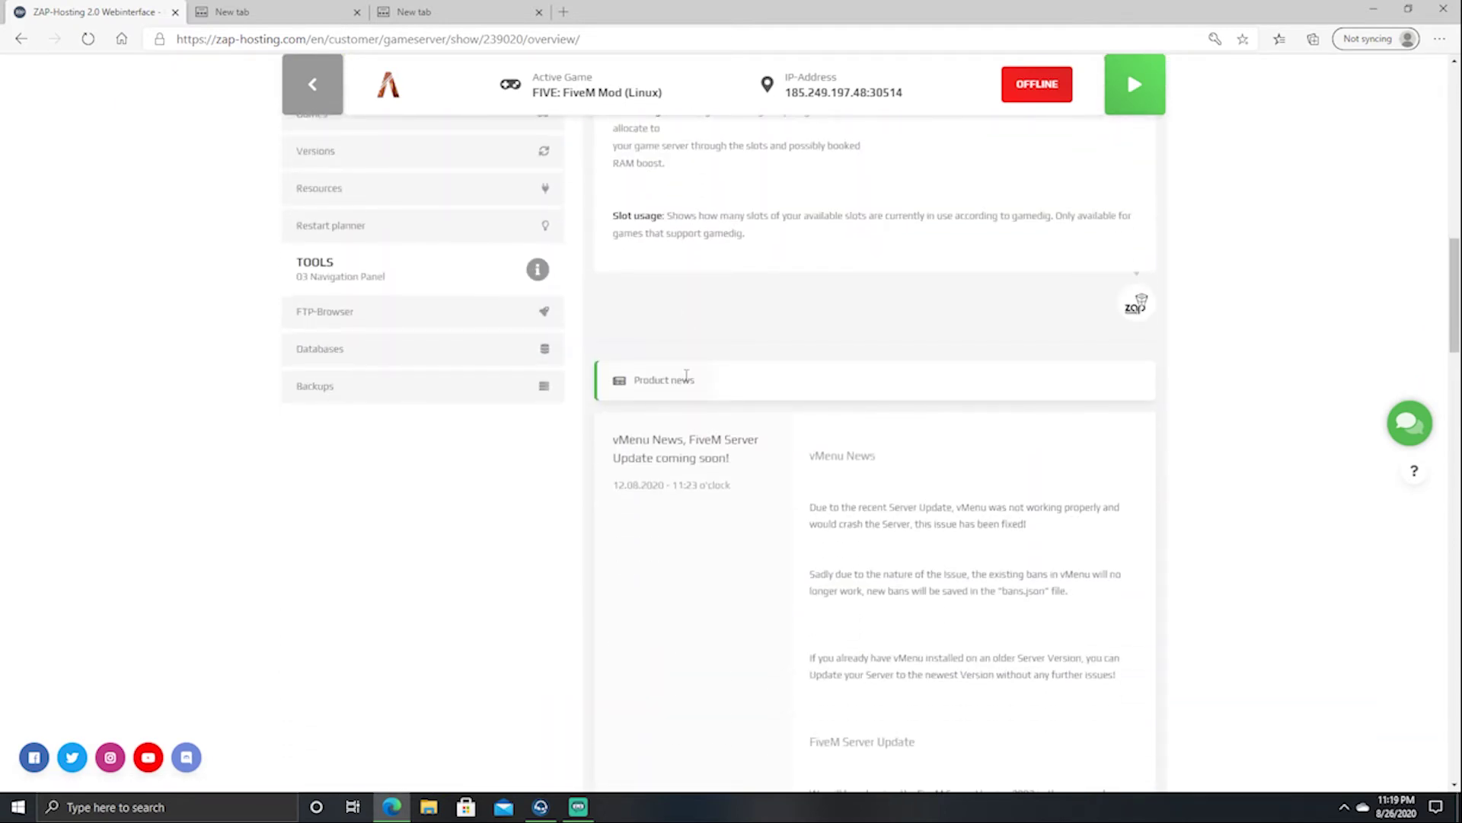
scroll(686, 377, up, 12)
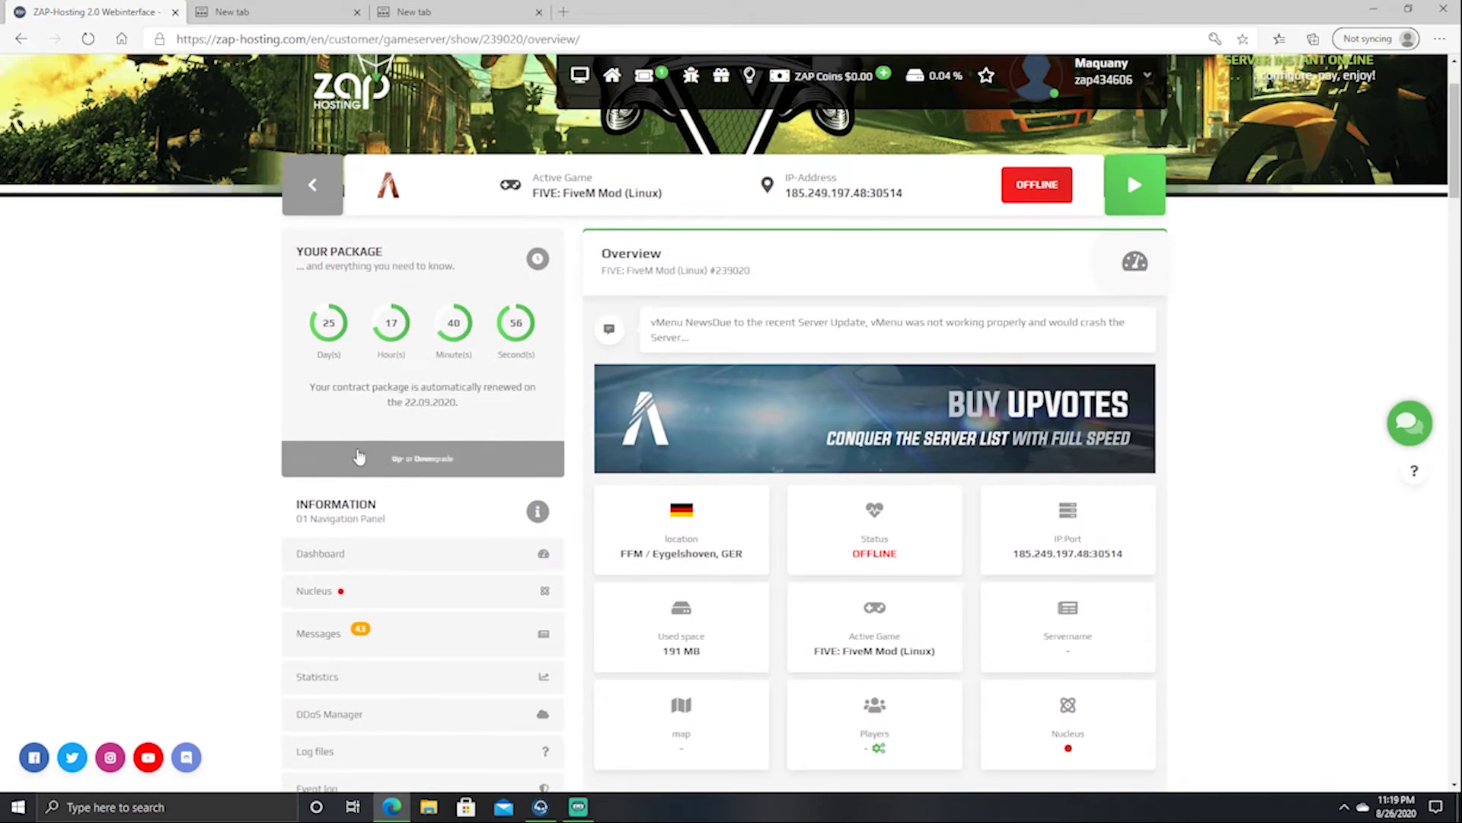
scroll(320, 490, down, 3)
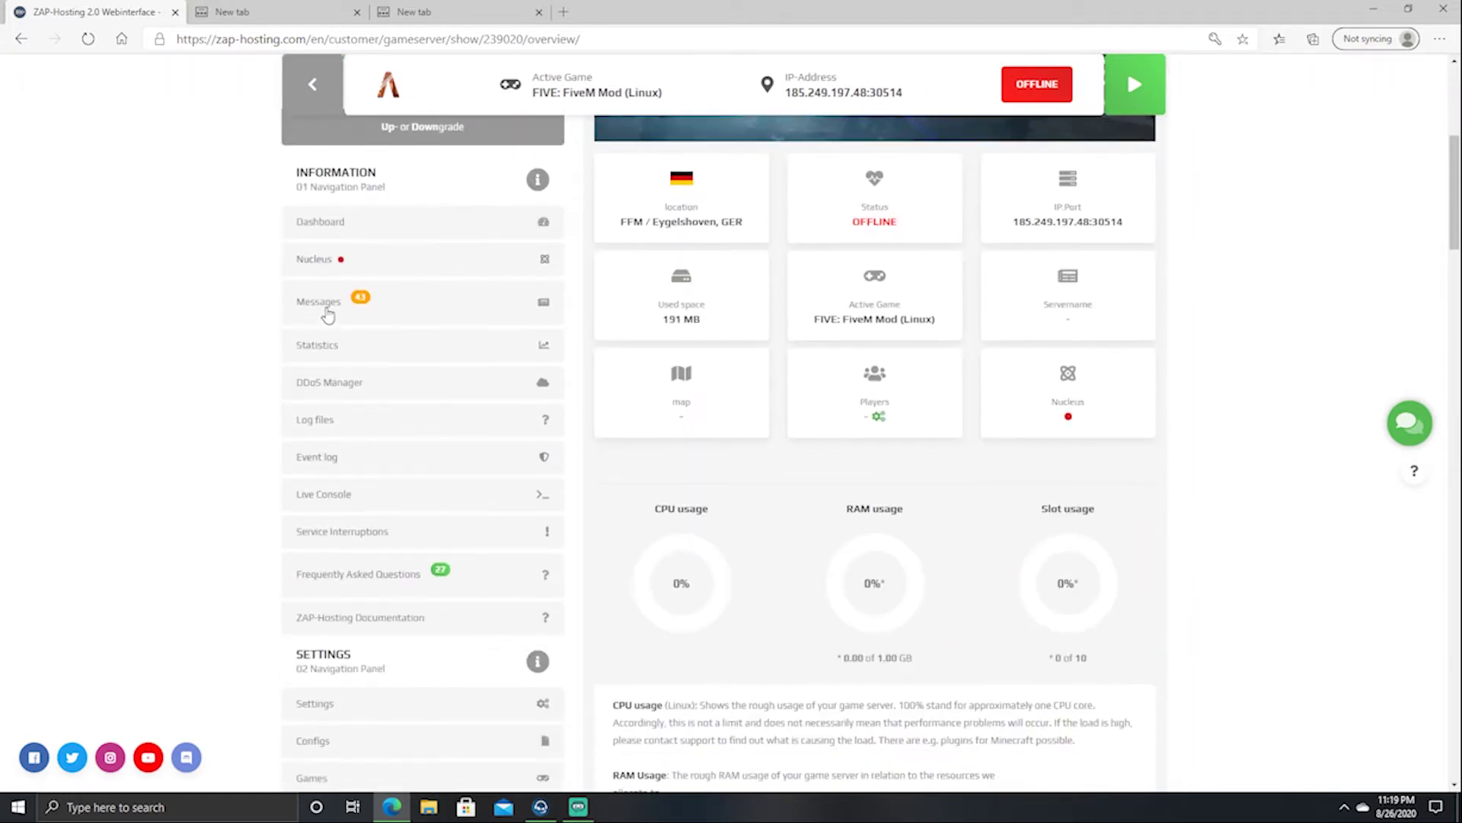
scroll(335, 419, down, 3)
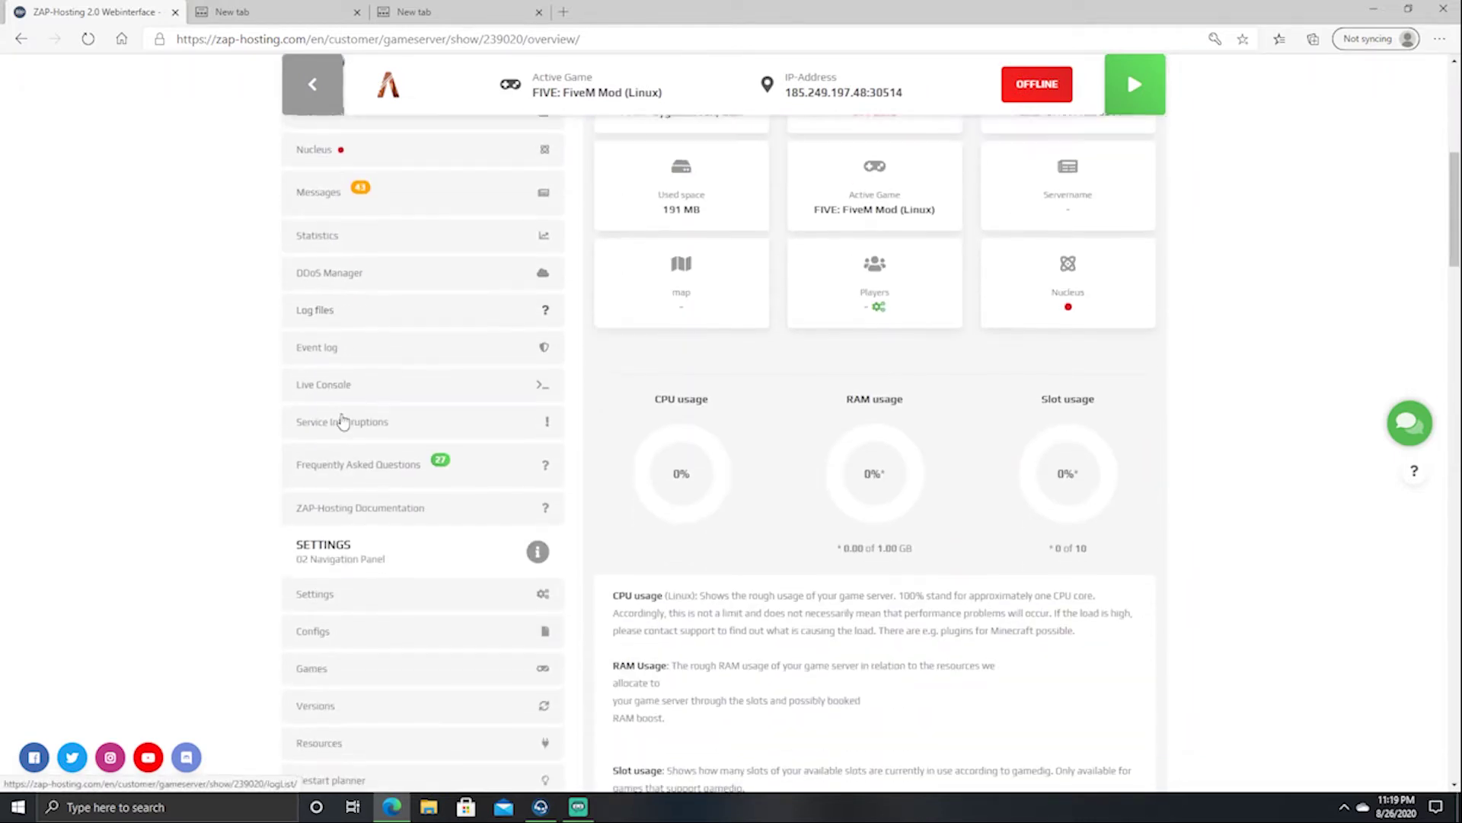
Step: Open the Gameserver settings page and dismiss the planned-maintenance notice
click(328, 483)
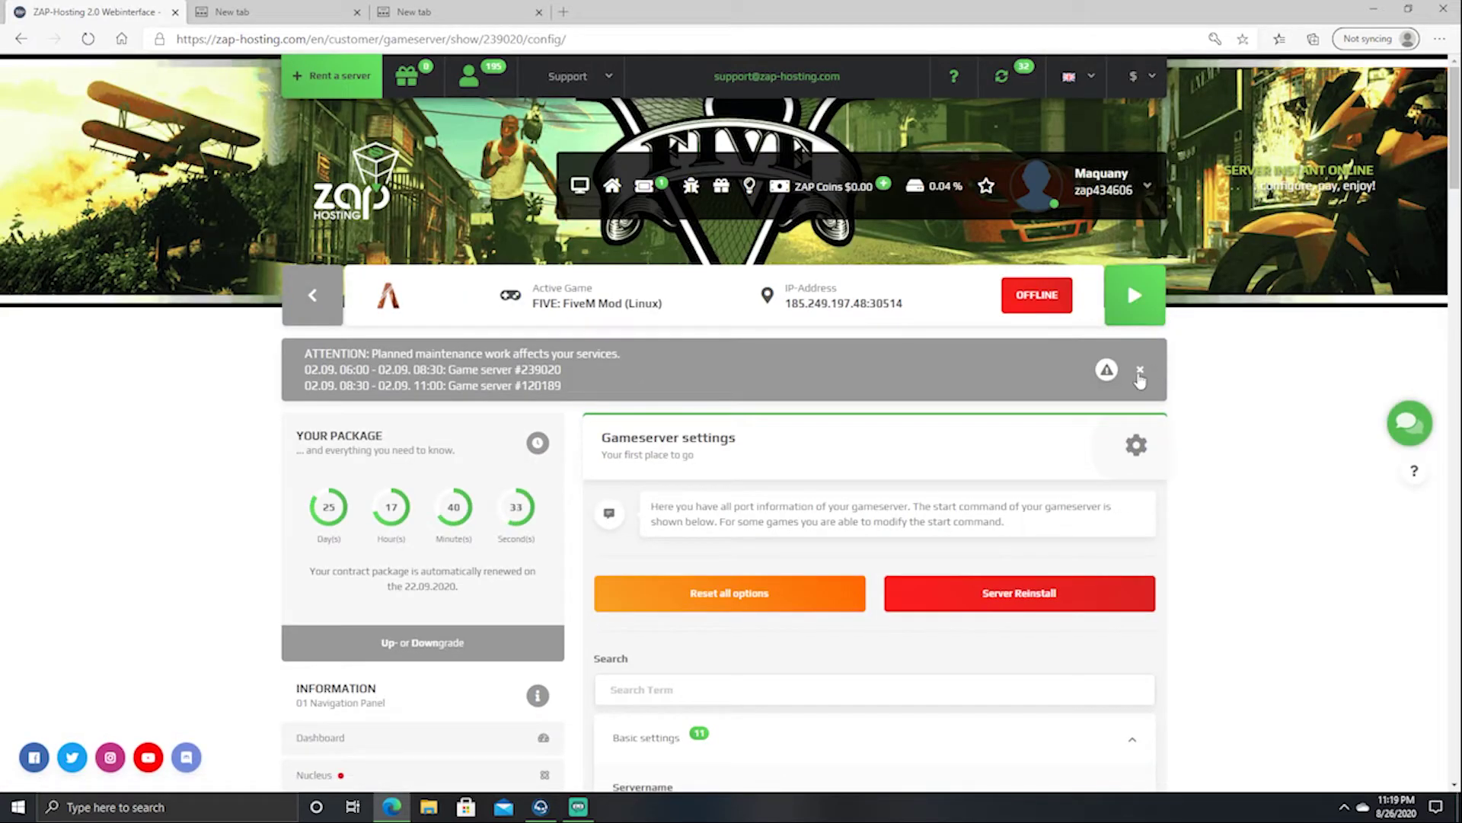
click(1140, 370)
scroll(747, 466, down, 2)
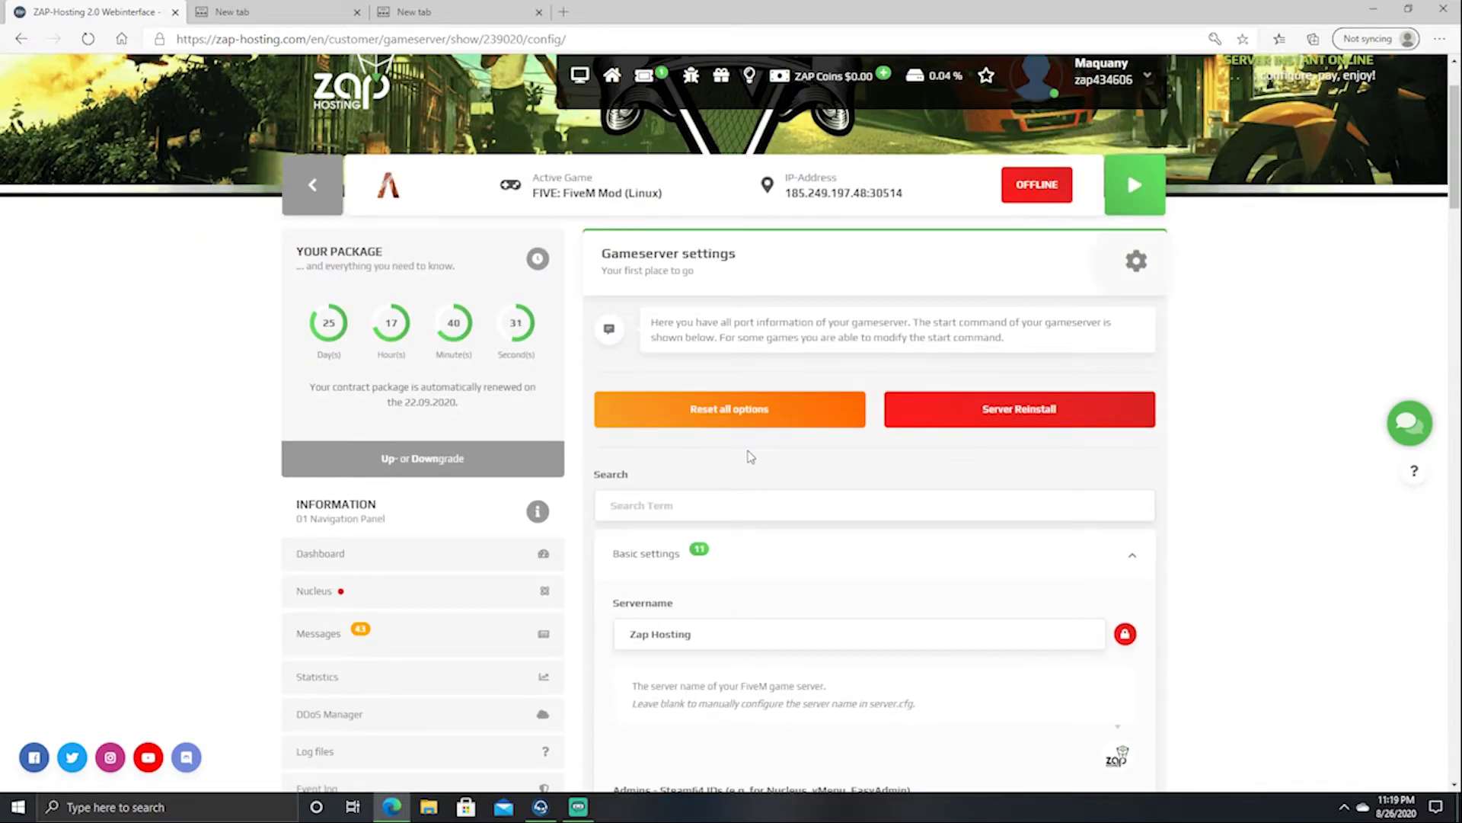
scroll(747, 379, down, 2)
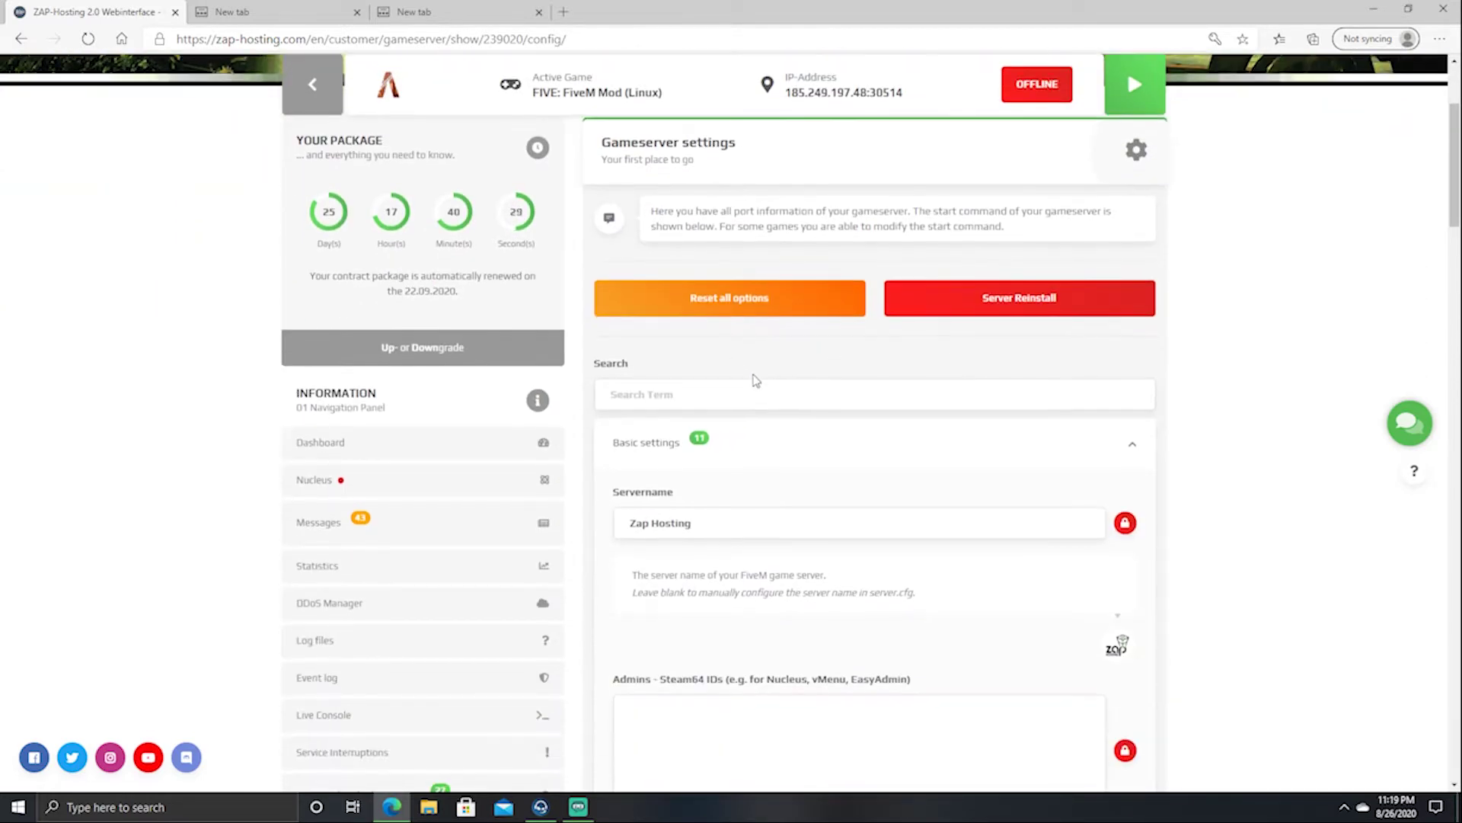
scroll(738, 434, down, 2)
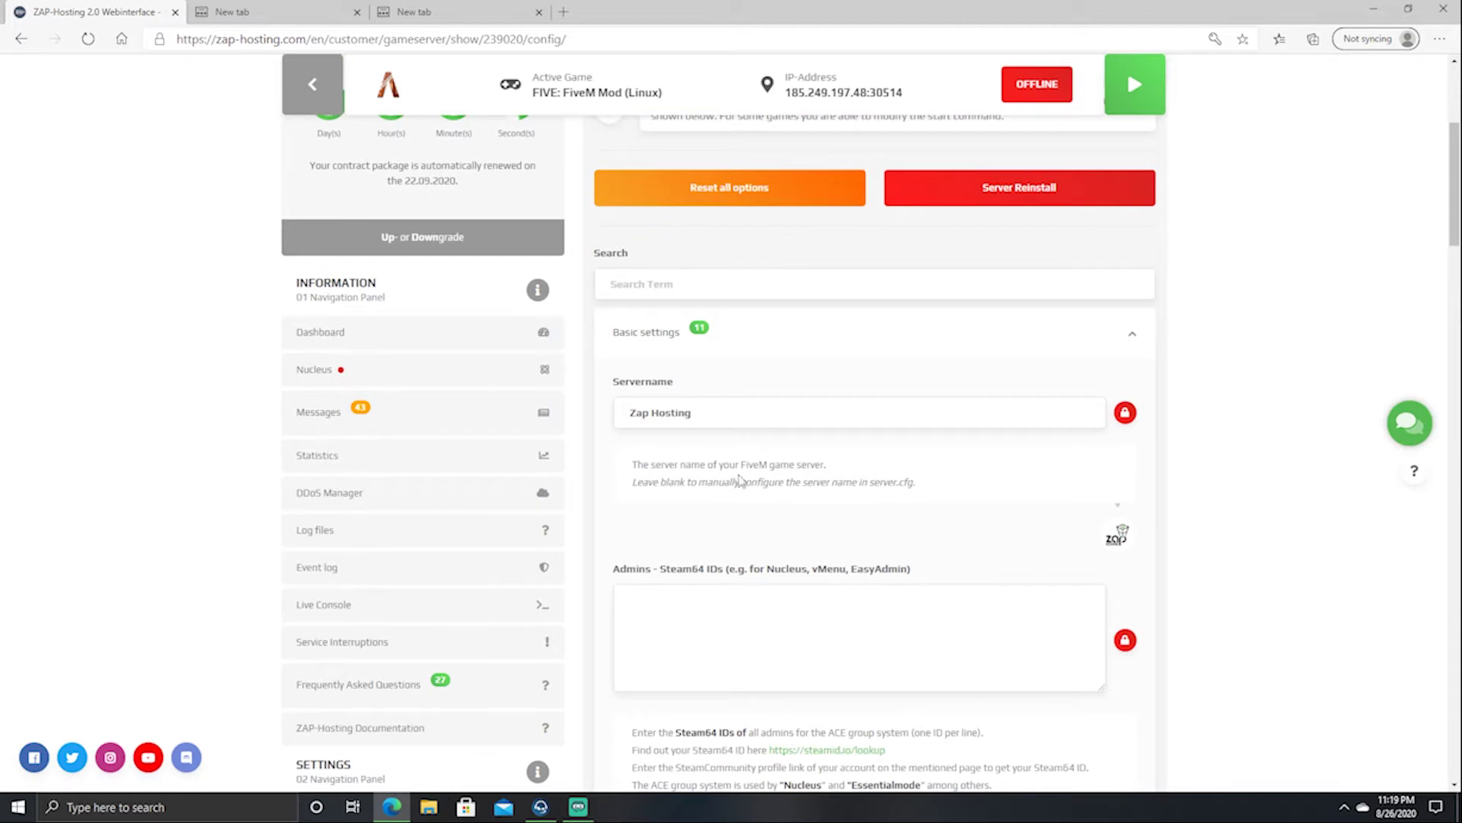
Step: Scroll through Basic settings down to the empty Server Tags and Gametype fields
scroll(739, 442, down, 3)
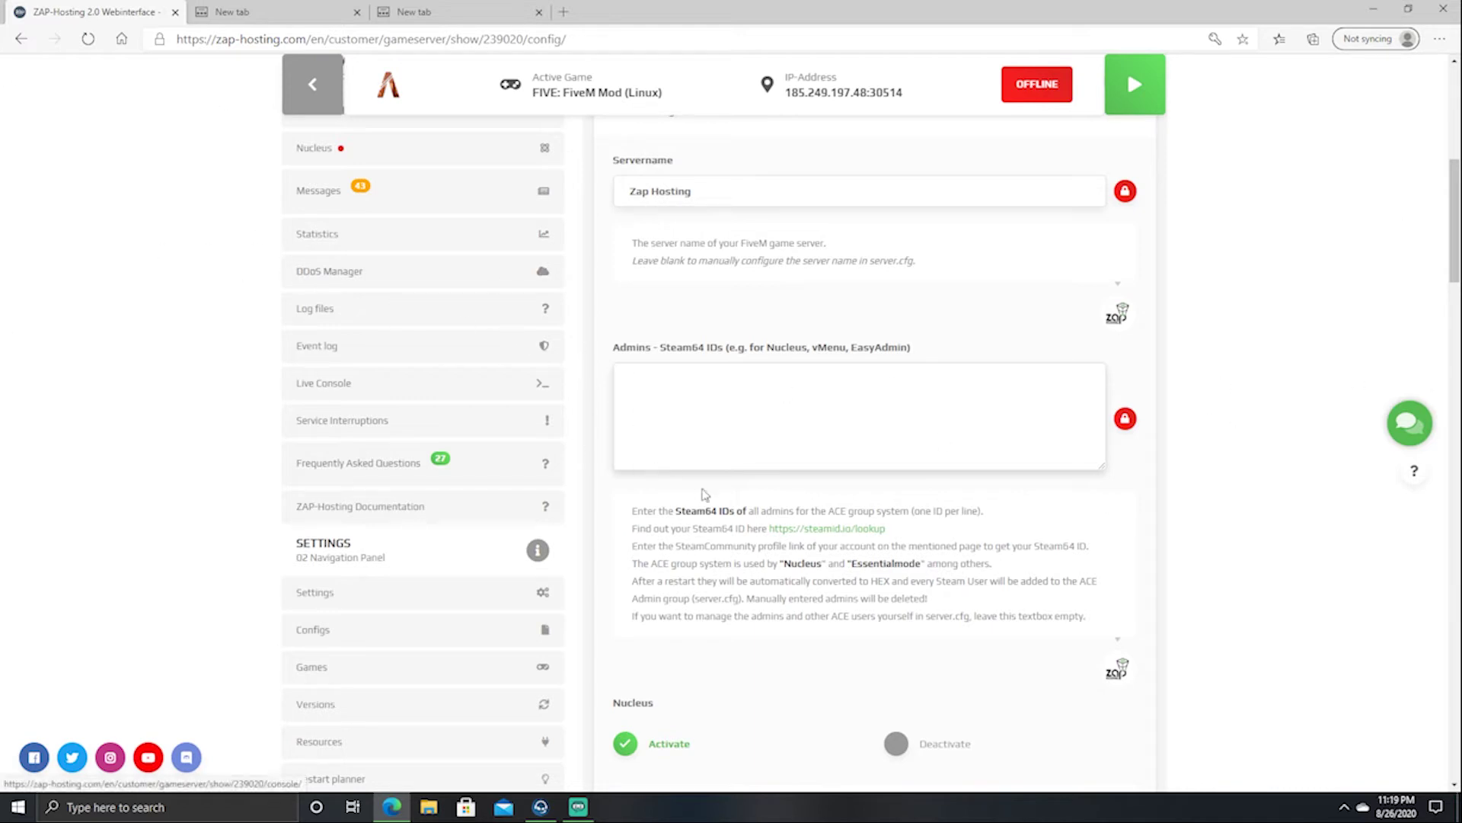
scroll(715, 496, down, 3)
scroll(735, 565, down, 3)
scroll(749, 545, down, 5)
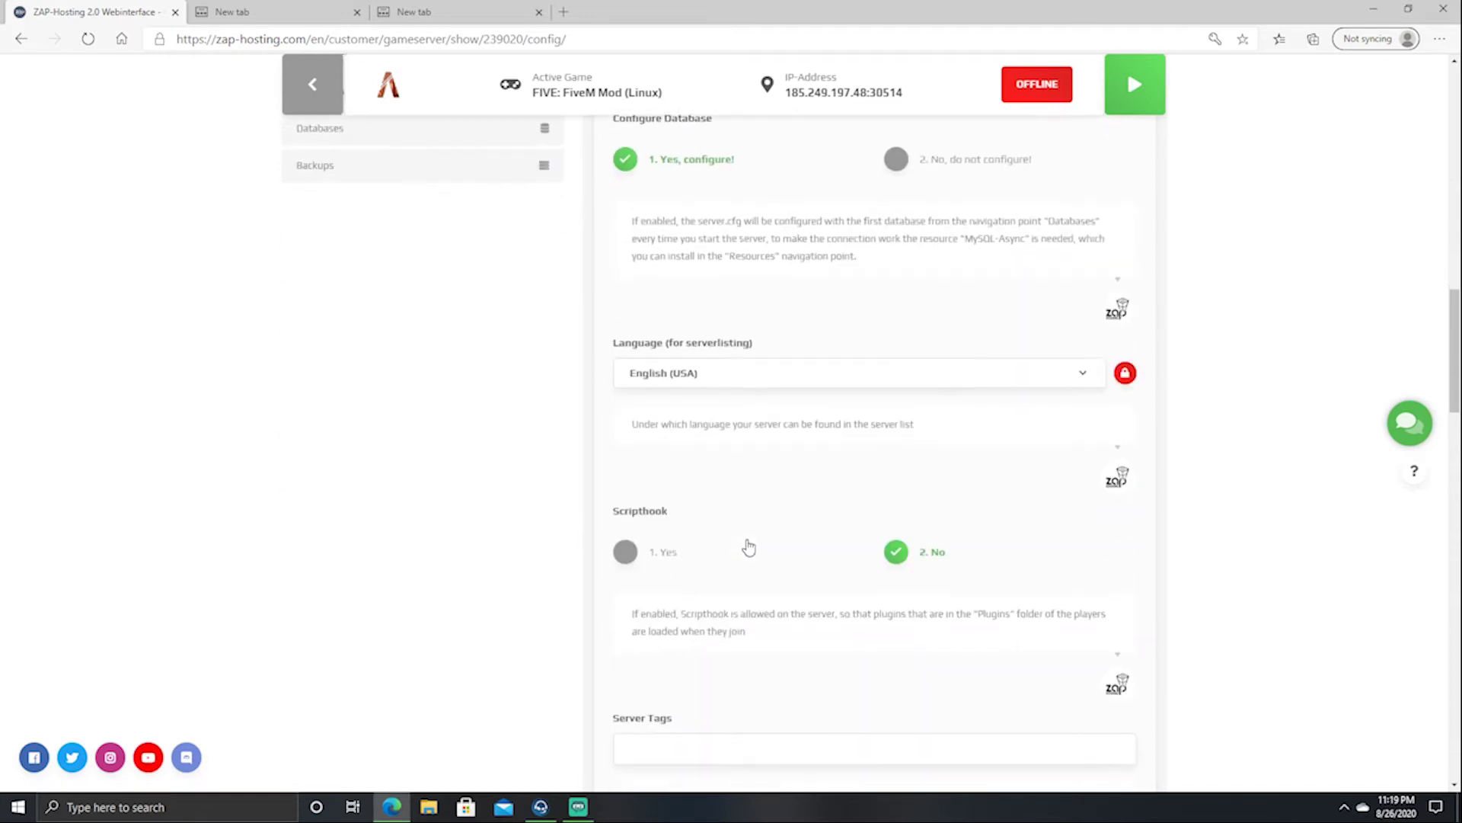
scroll(770, 490, up, 5)
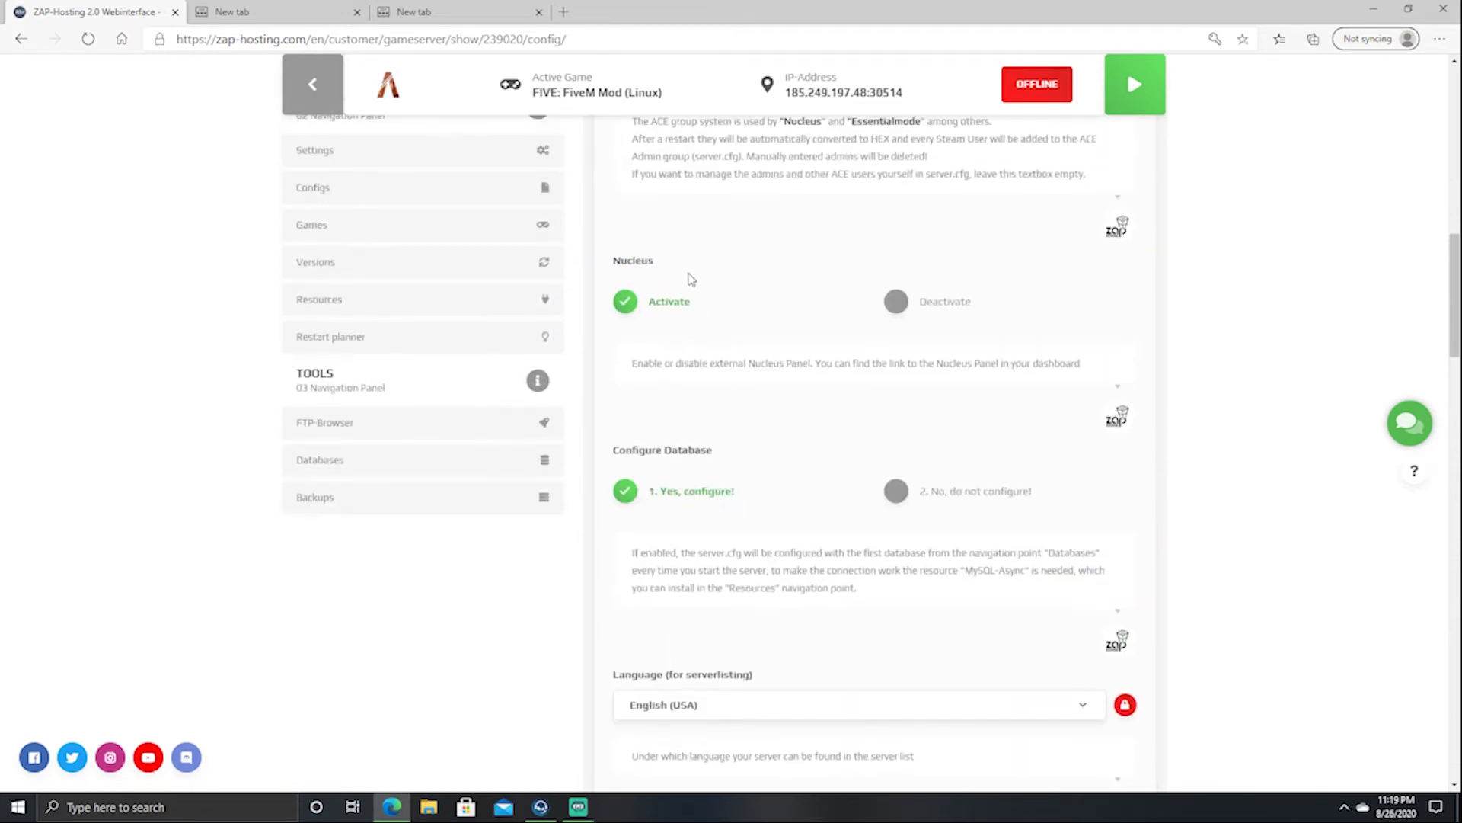
scroll(723, 343, down, 5)
scroll(729, 428, down, 1)
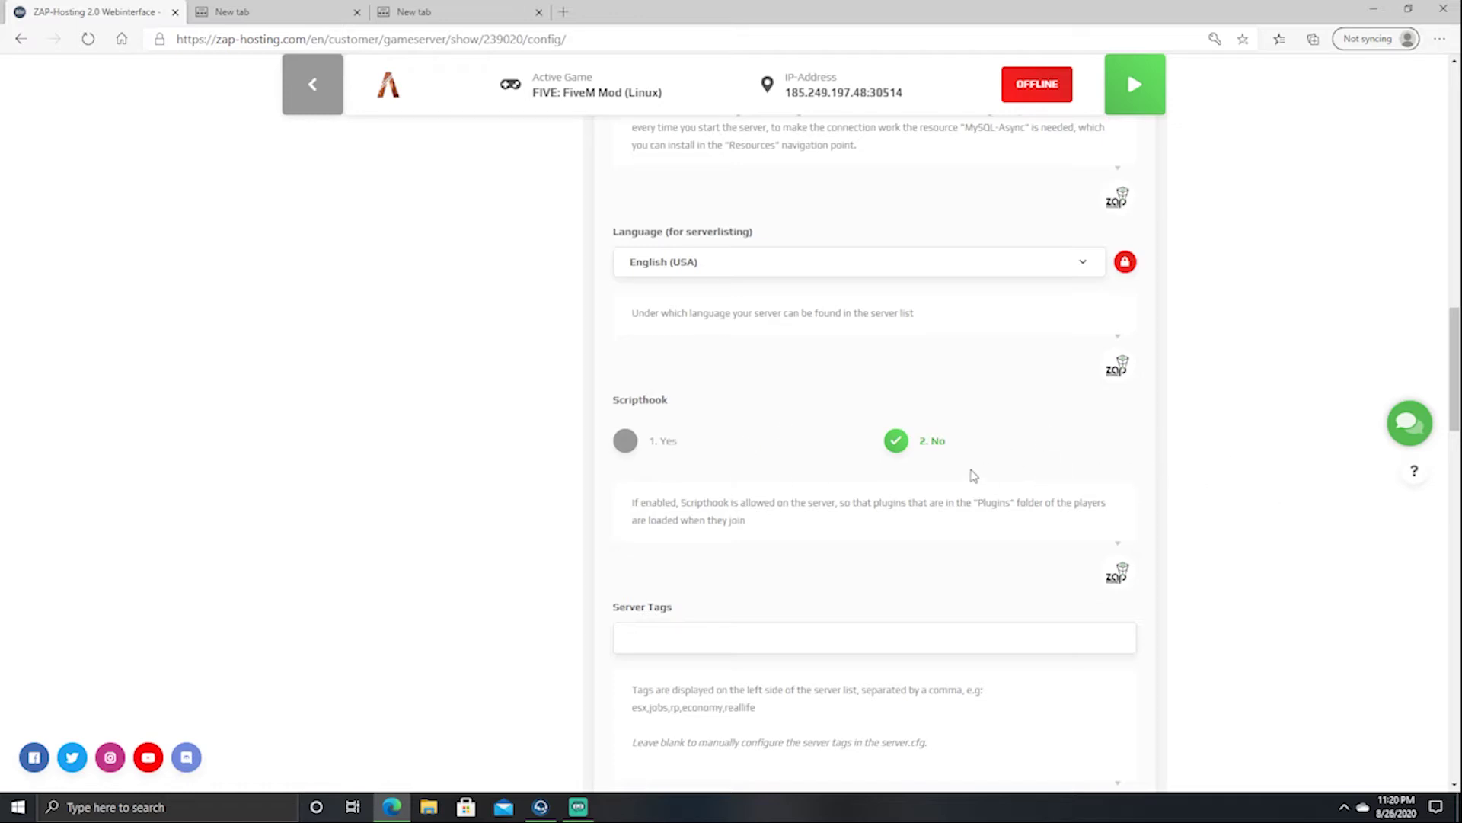
scroll(973, 476, down, 4)
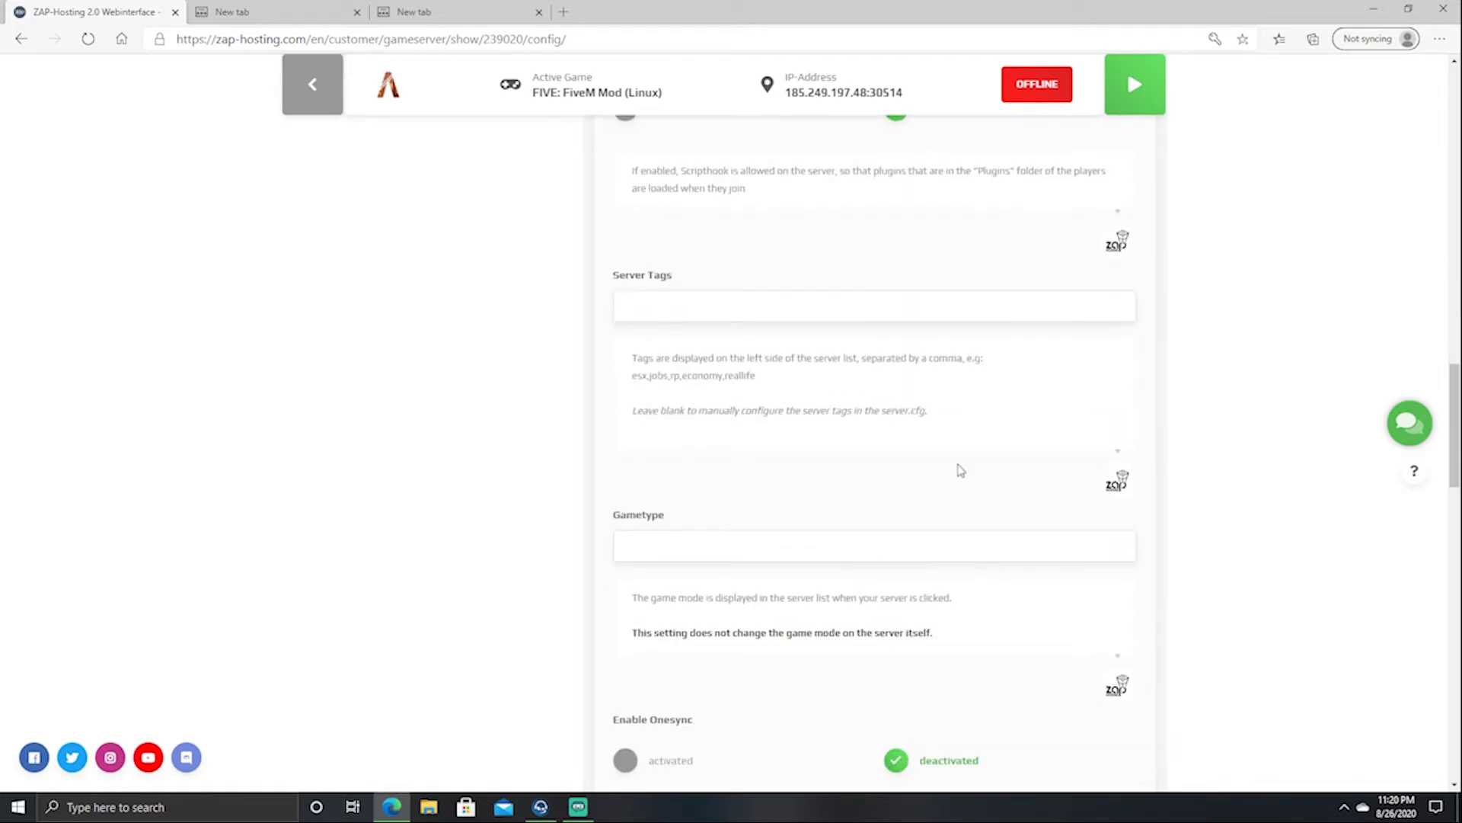
Step: Enter english,rp,roleplay,gta in the Server Tags field, fixing typos
click(688, 305)
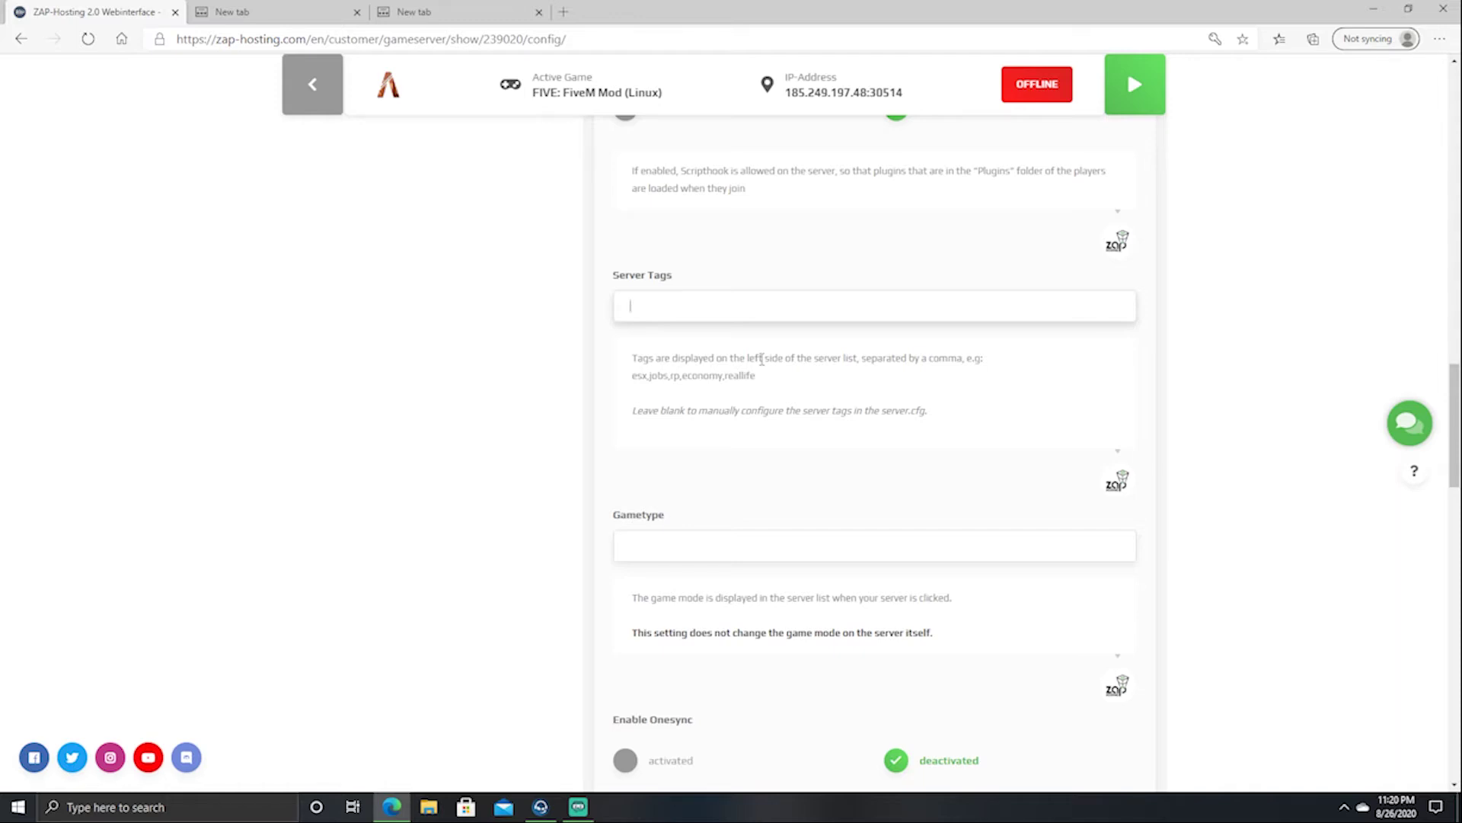
text(nglish,)
text(rp, rolep)
key(BackSpace)
key(BackSpace)
text(roleplay, gta,)
key(BackSpace)
scroll(762, 360, up, 15)
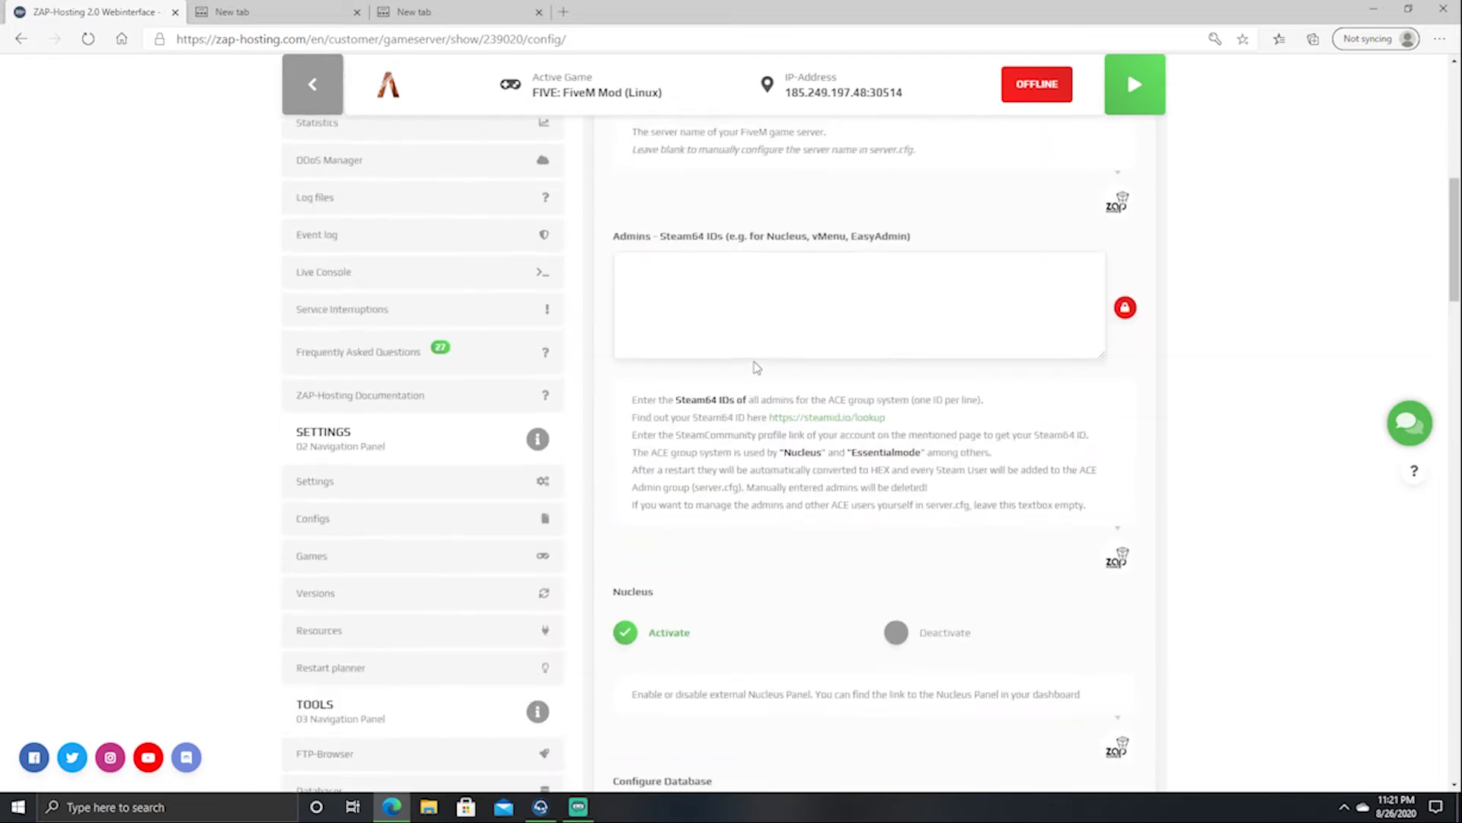
scroll(757, 368, down, 20)
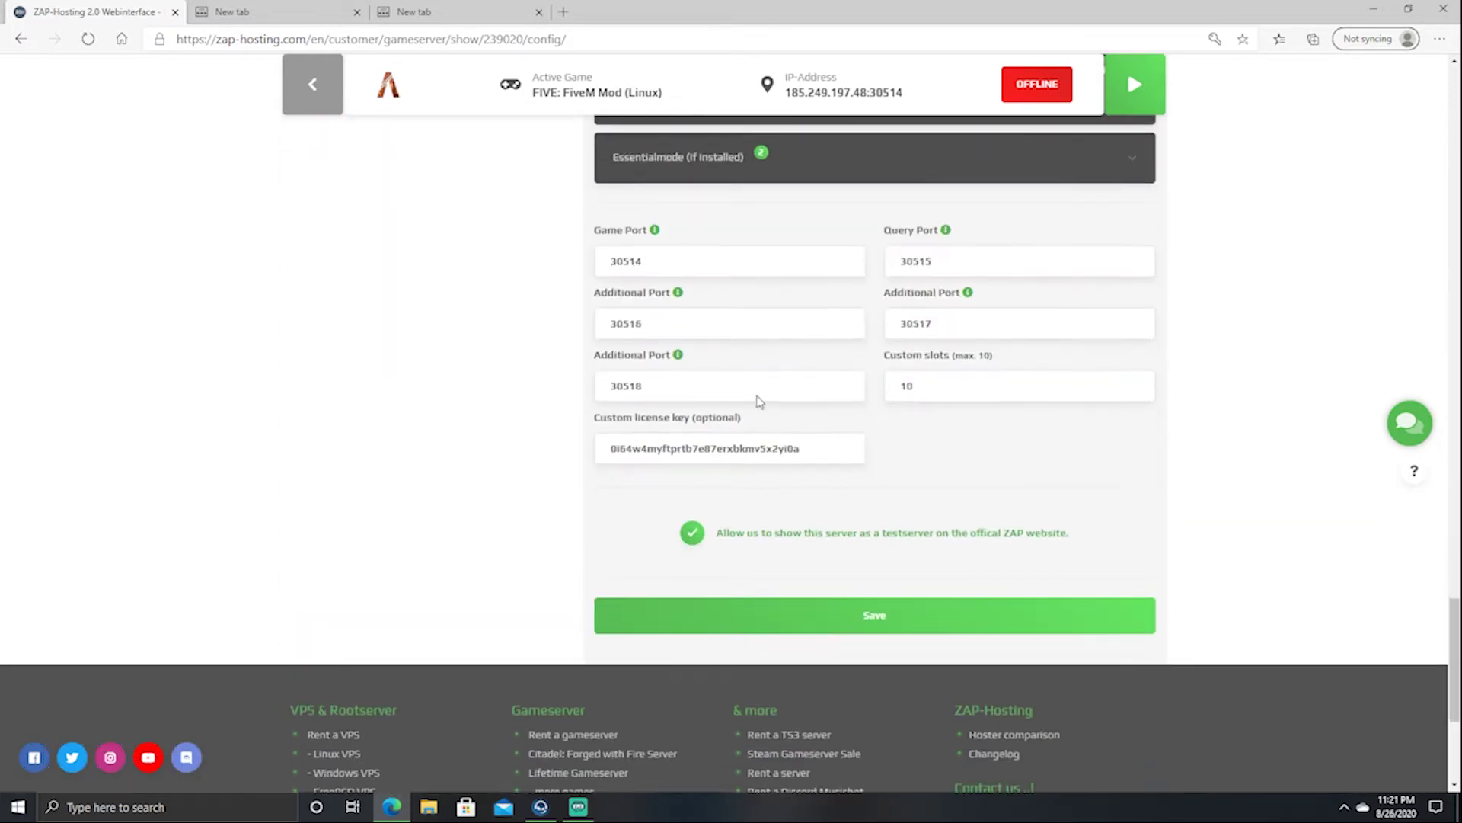
scroll(757, 374, up, 5)
scroll(756, 373, up, 10)
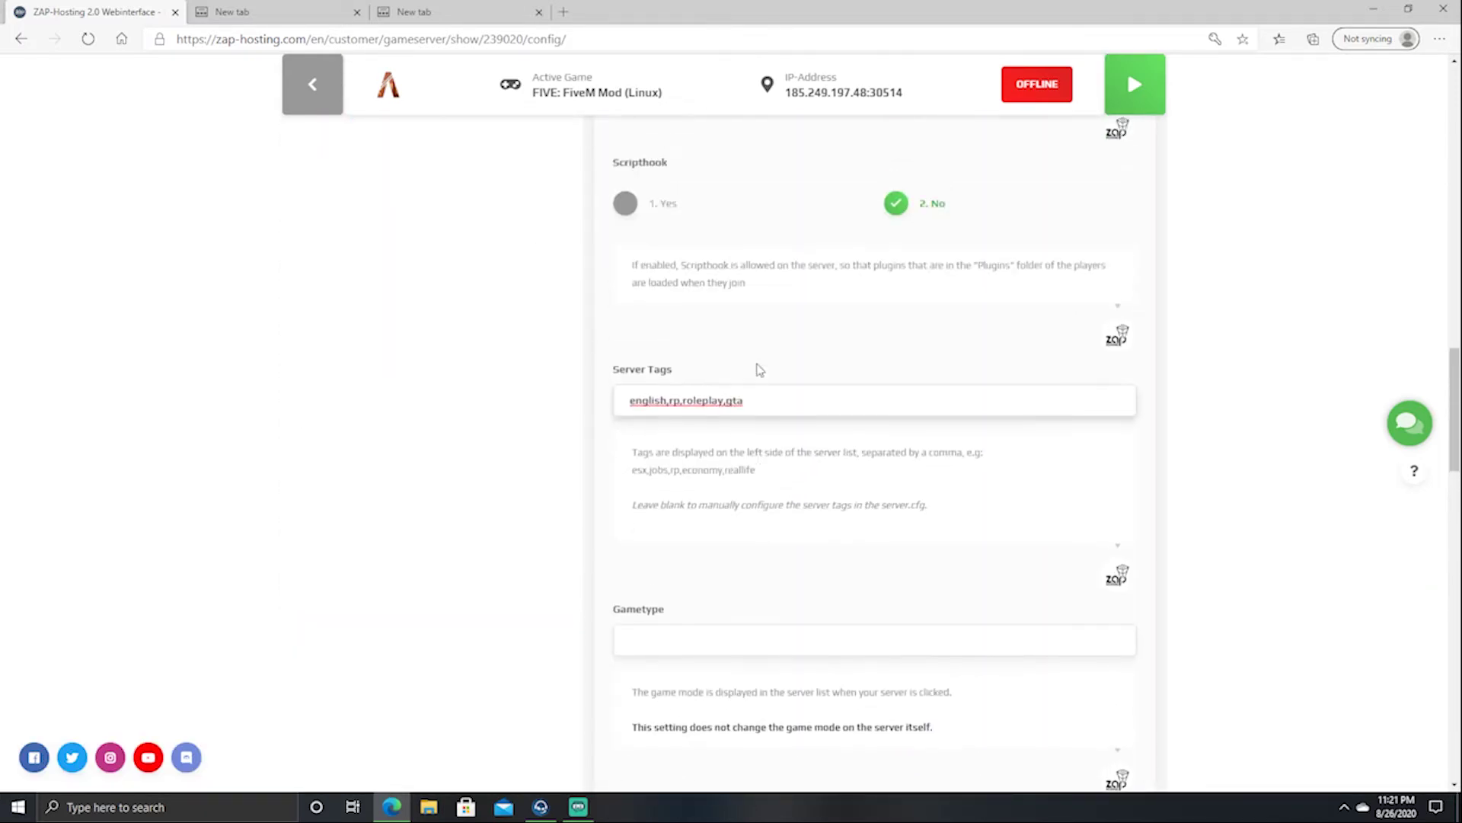
scroll(625, 403, down, 4)
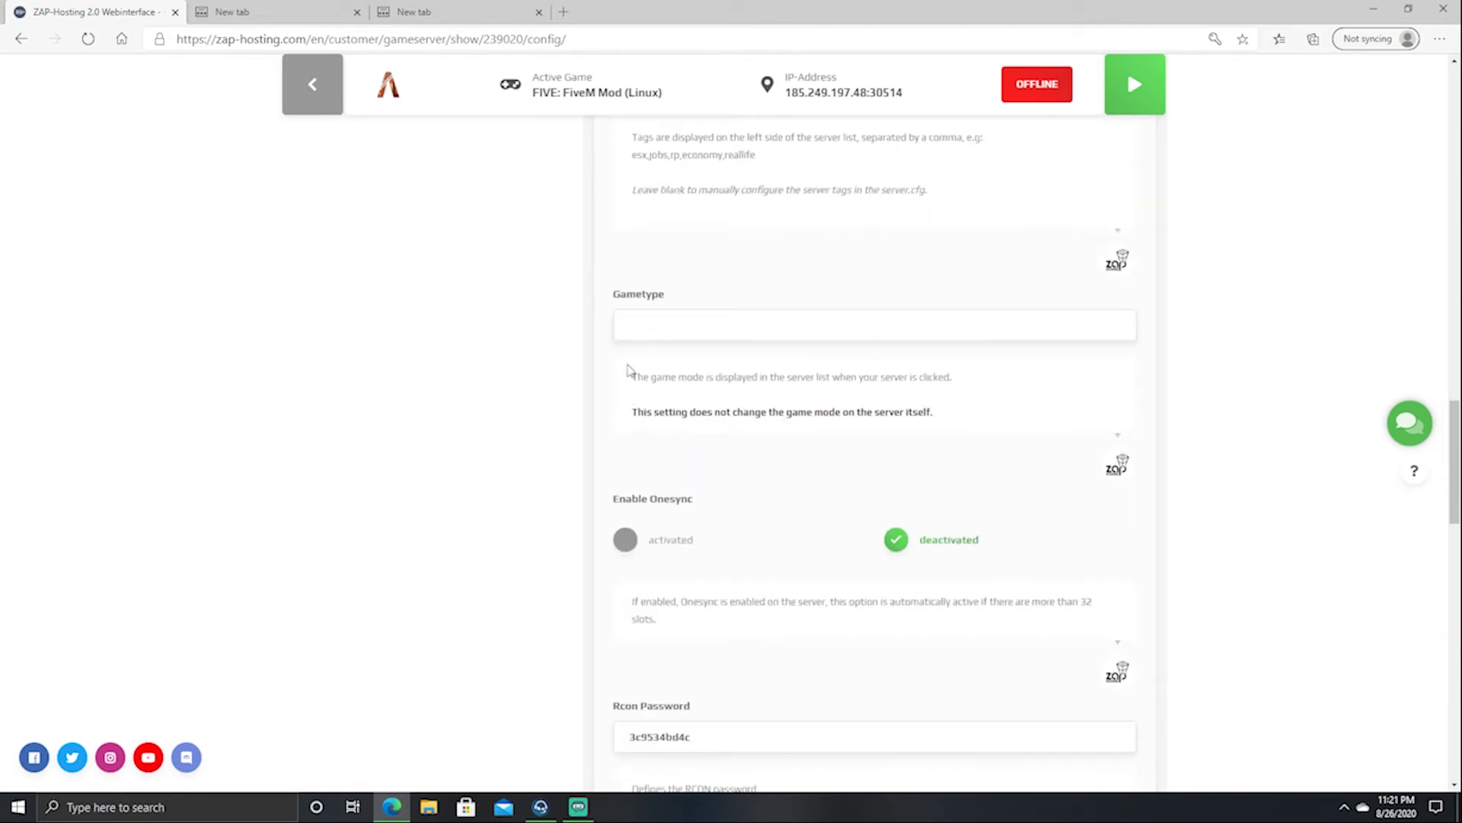
scroll(701, 384, down, 1)
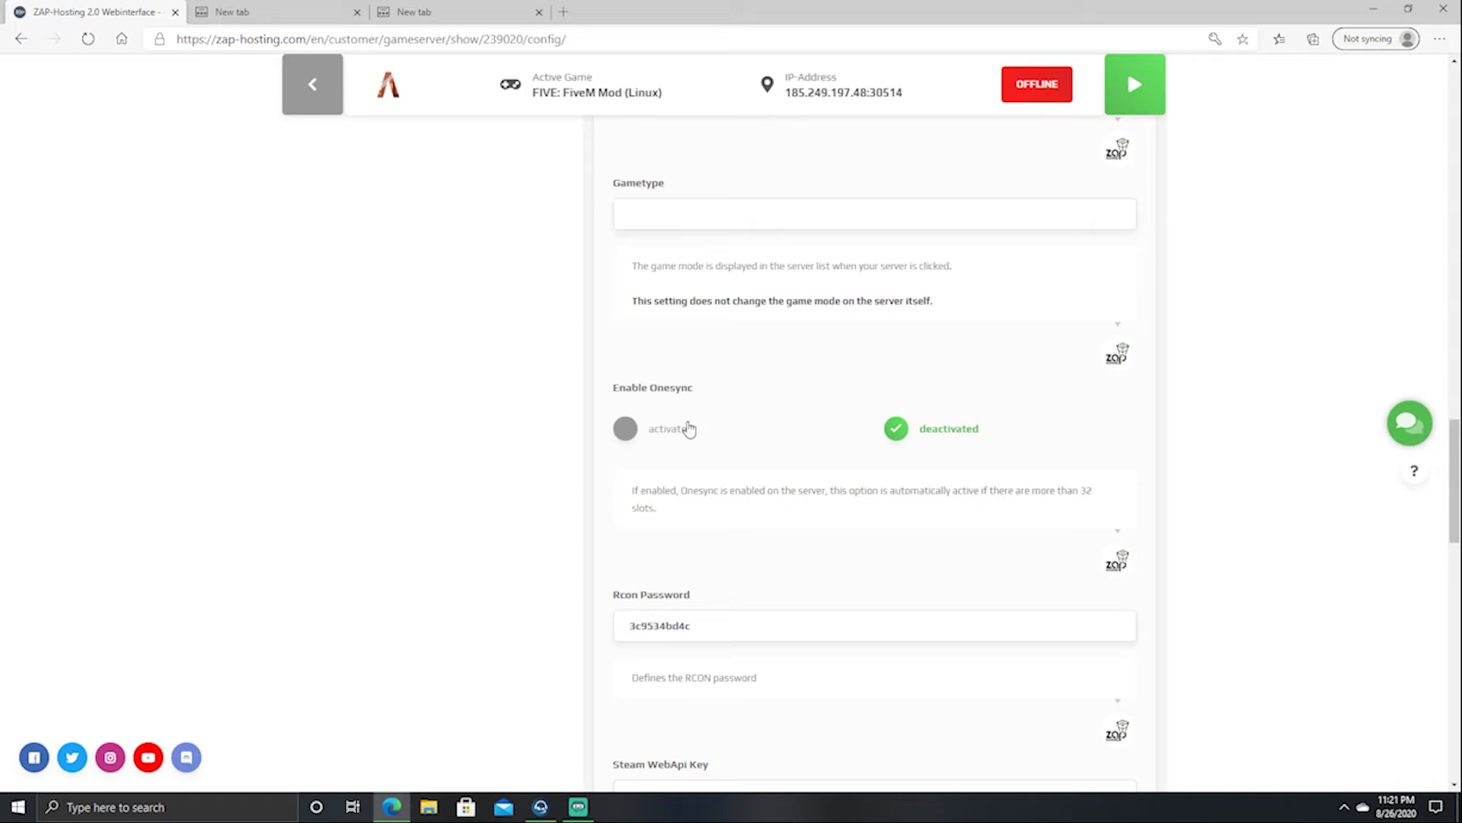
scroll(732, 450, down, 3)
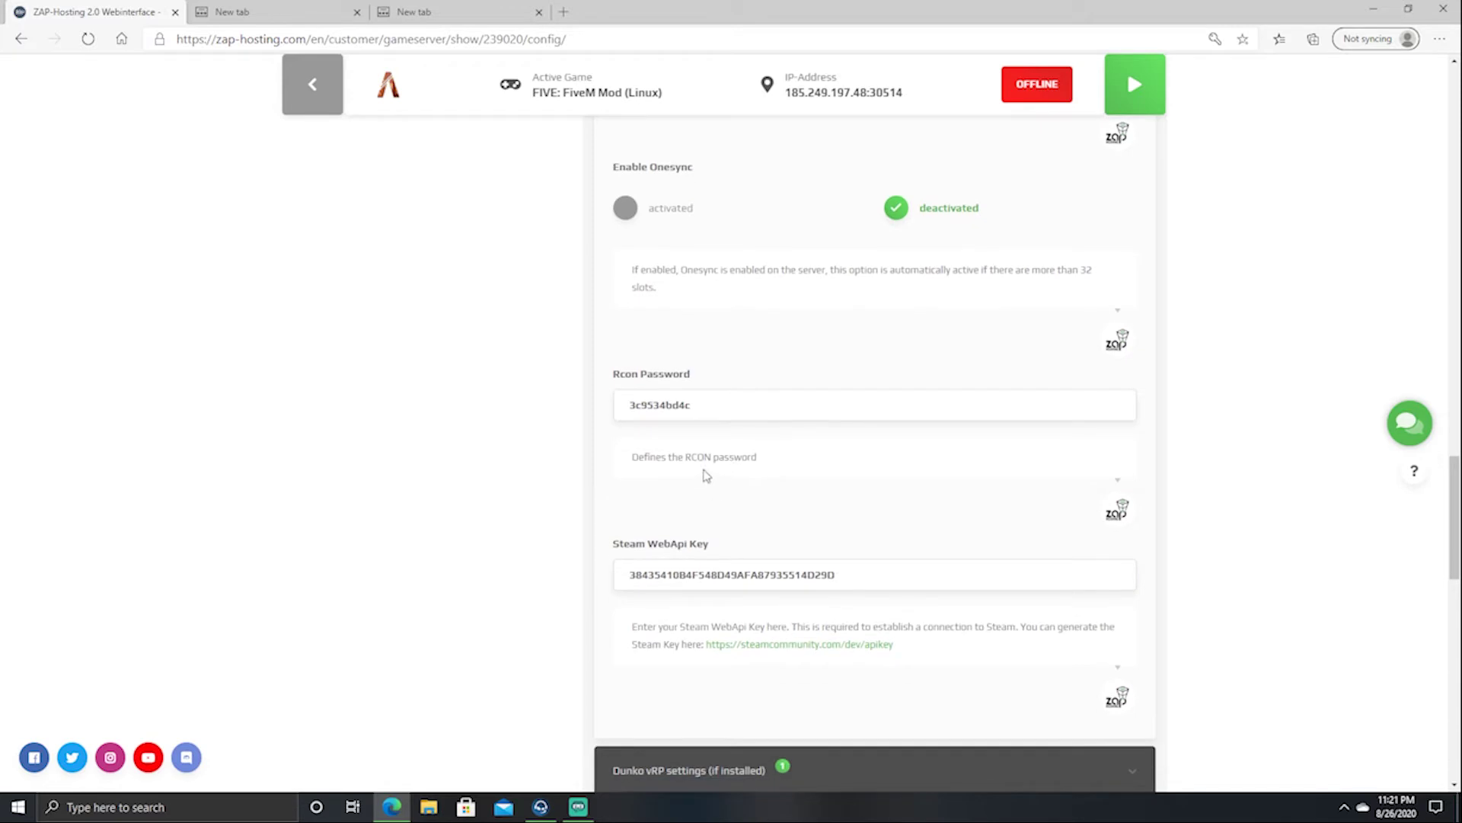
scroll(697, 396, down, 3)
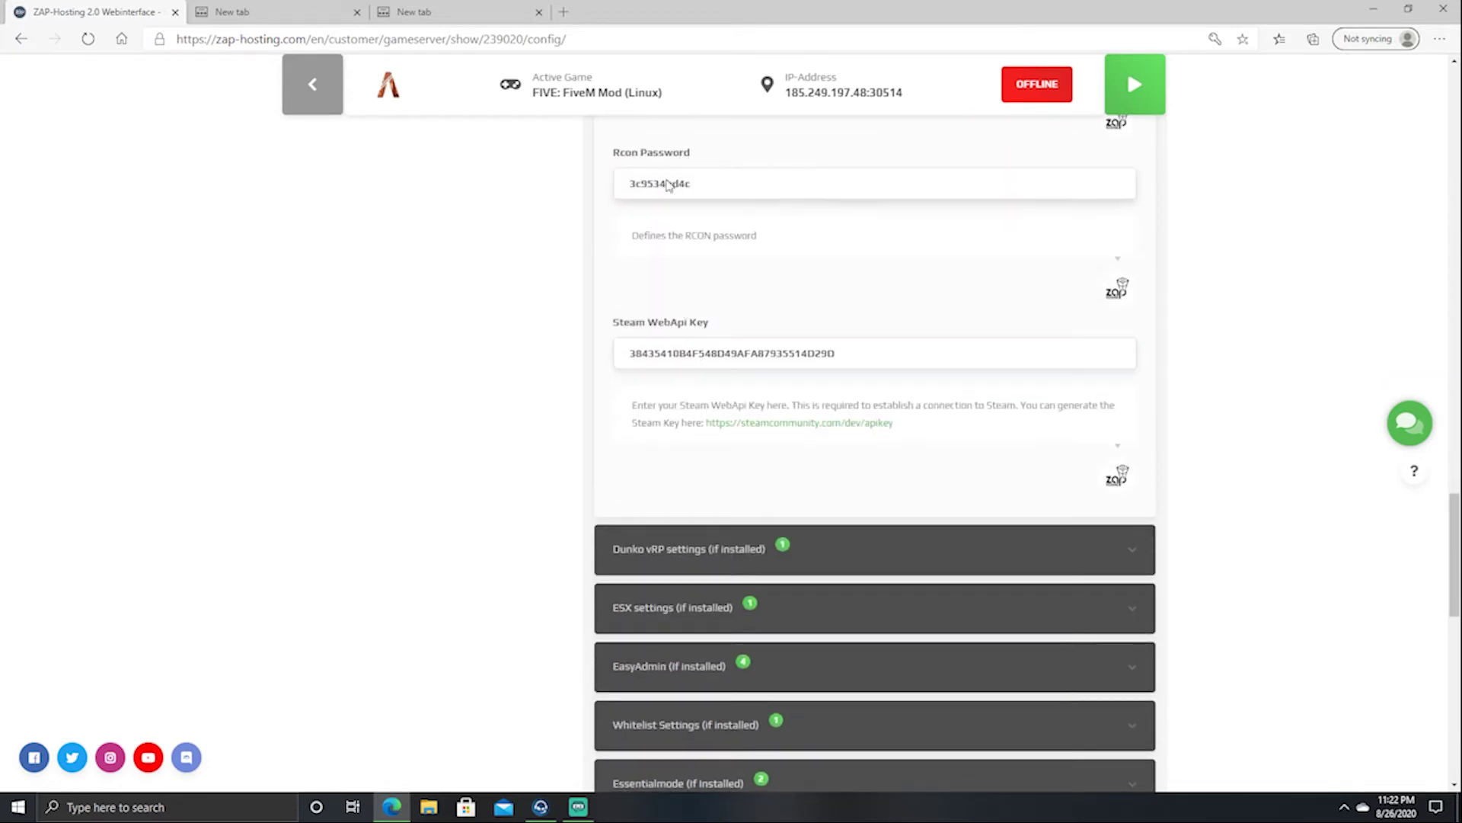
scroll(670, 187, up, 1)
scroll(671, 187, up, 1)
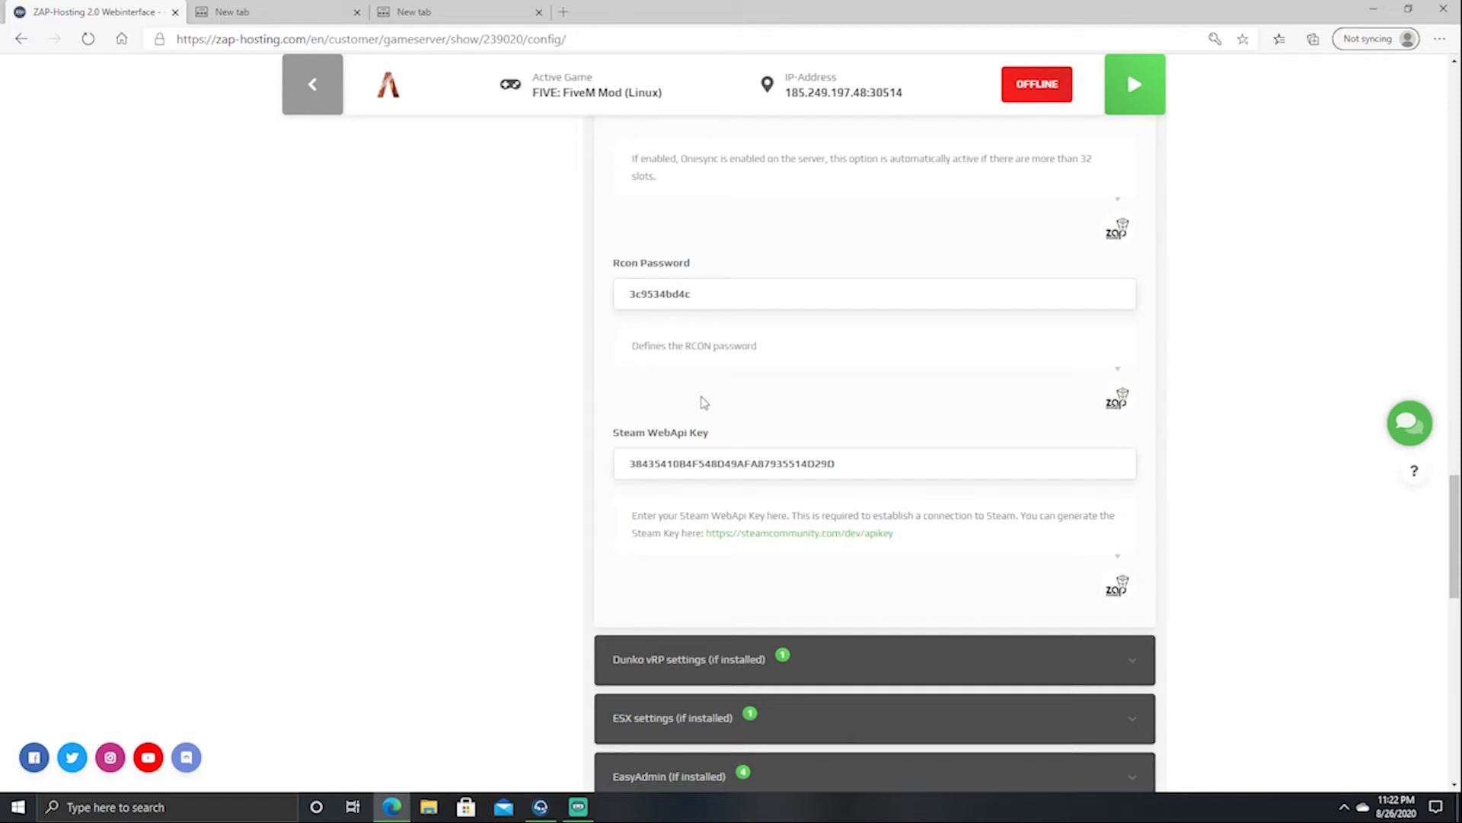
scroll(706, 402, down, 1)
scroll(713, 402, down, 2)
scroll(685, 183, up, 1)
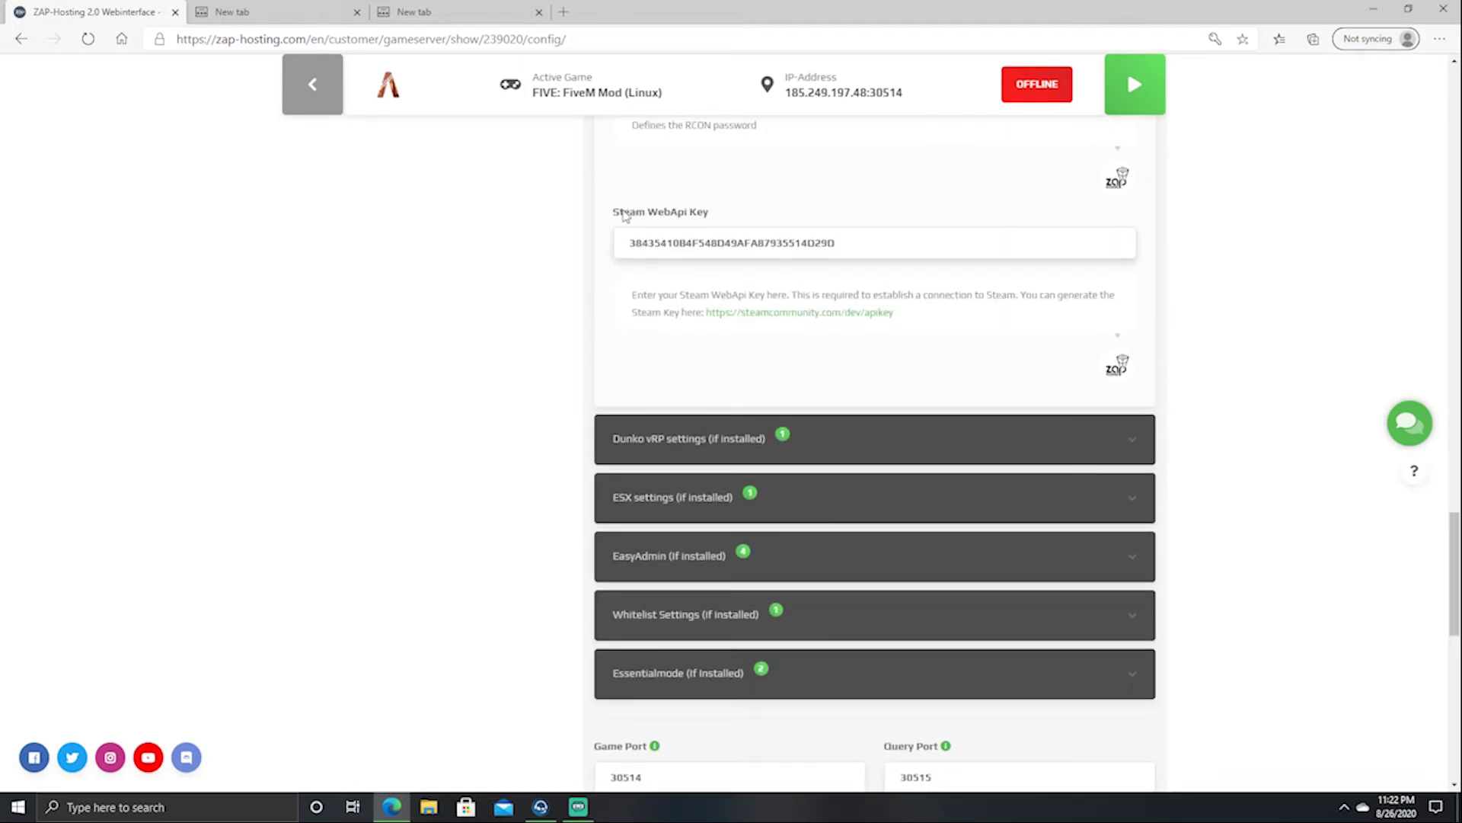
click(694, 217)
scroll(689, 305, down, 2)
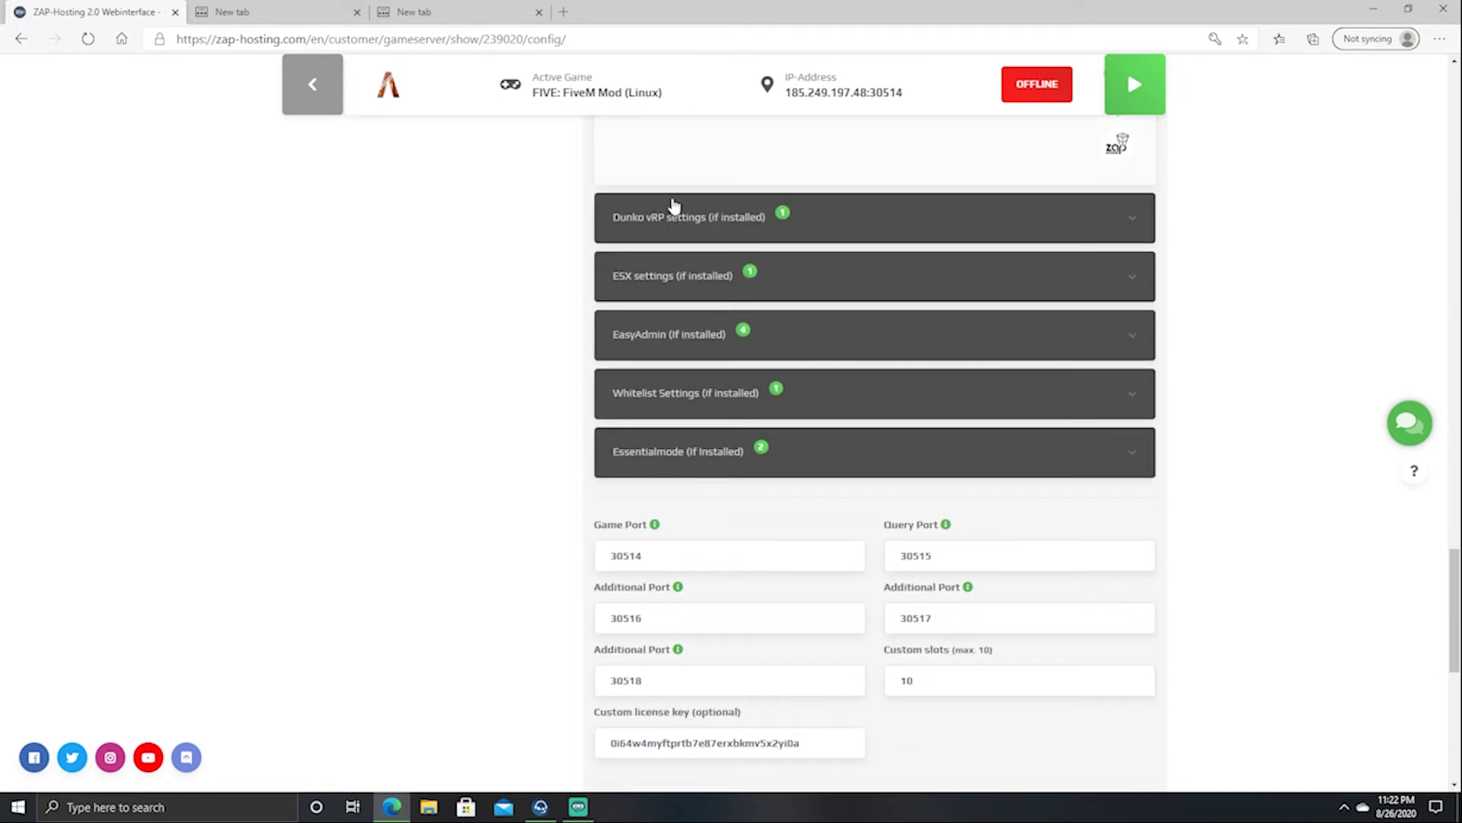
scroll(699, 463, down, 3)
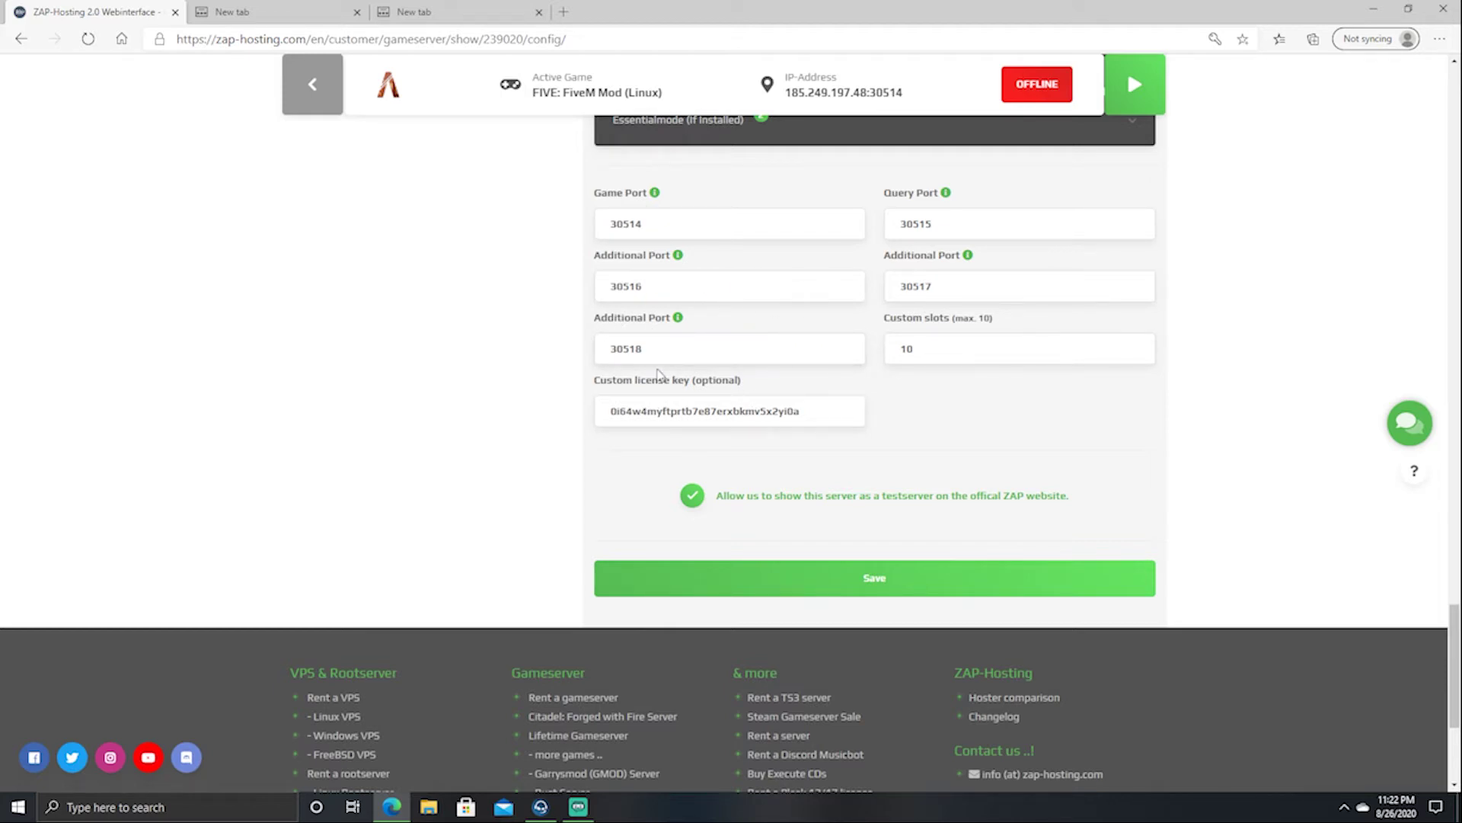
mouse_move(599, 381)
mouse_down()
mouse_move(701, 394)
mouse_move(573, 393)
mouse_move(681, 390)
mouse_move(594, 385)
mouse_up()
click(678, 384)
click(701, 394)
click(640, 388)
click(709, 391)
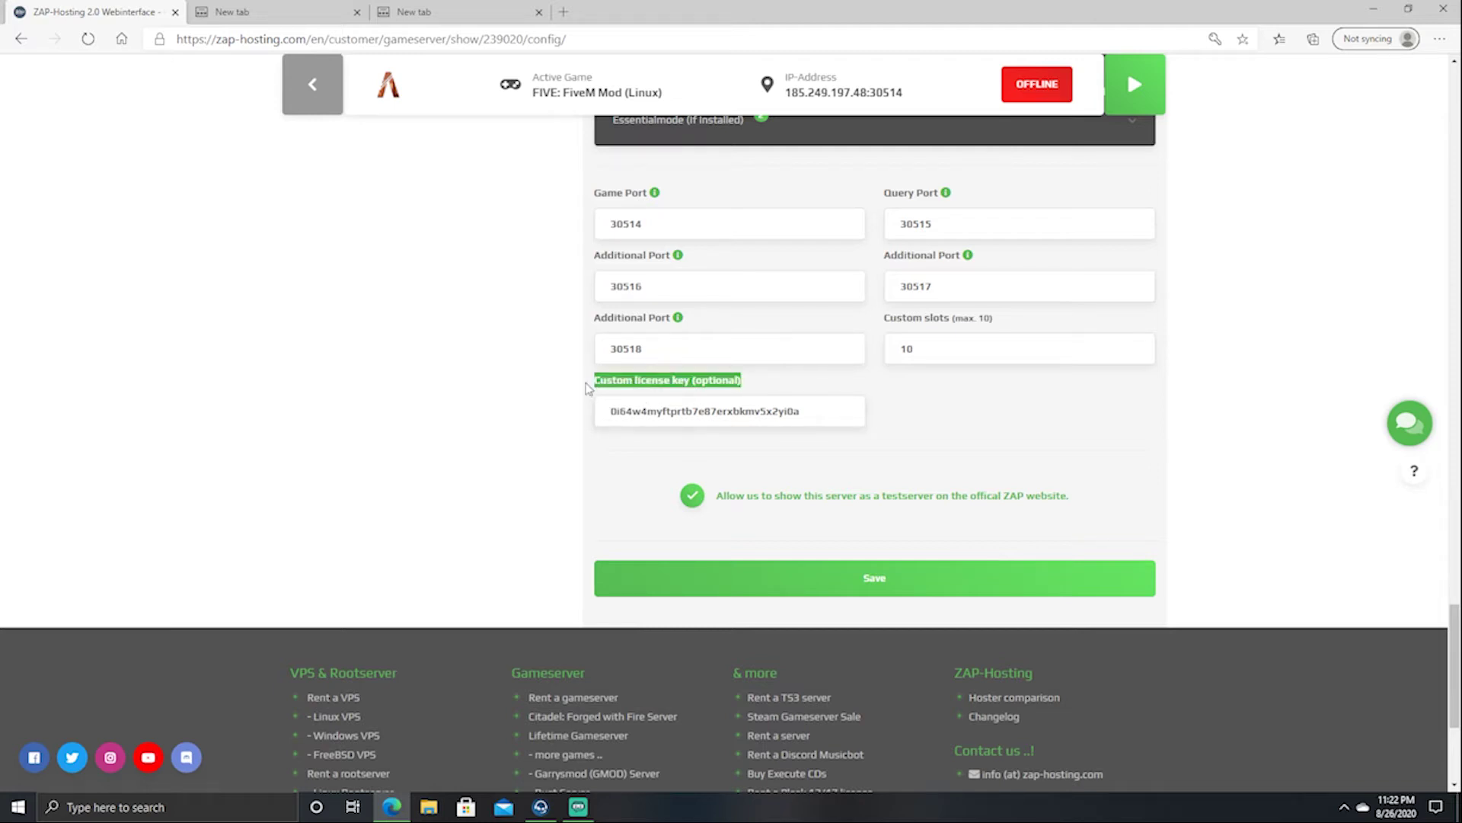
click(583, 394)
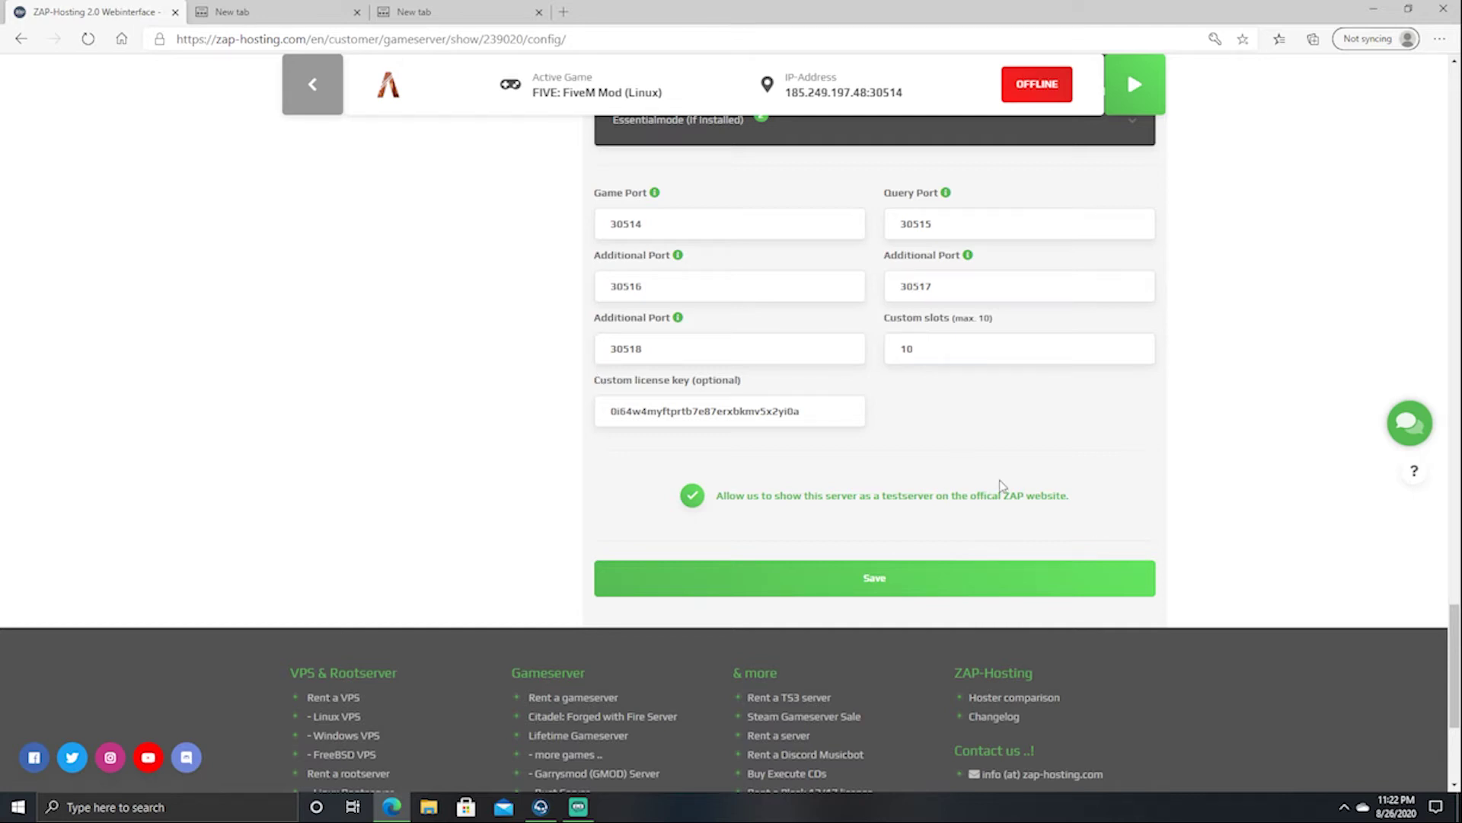
scroll(806, 196, down, 4)
Step: Save the config, then replace the Servername with a personal test-server name containing an apostrophe and save
click(792, 280)
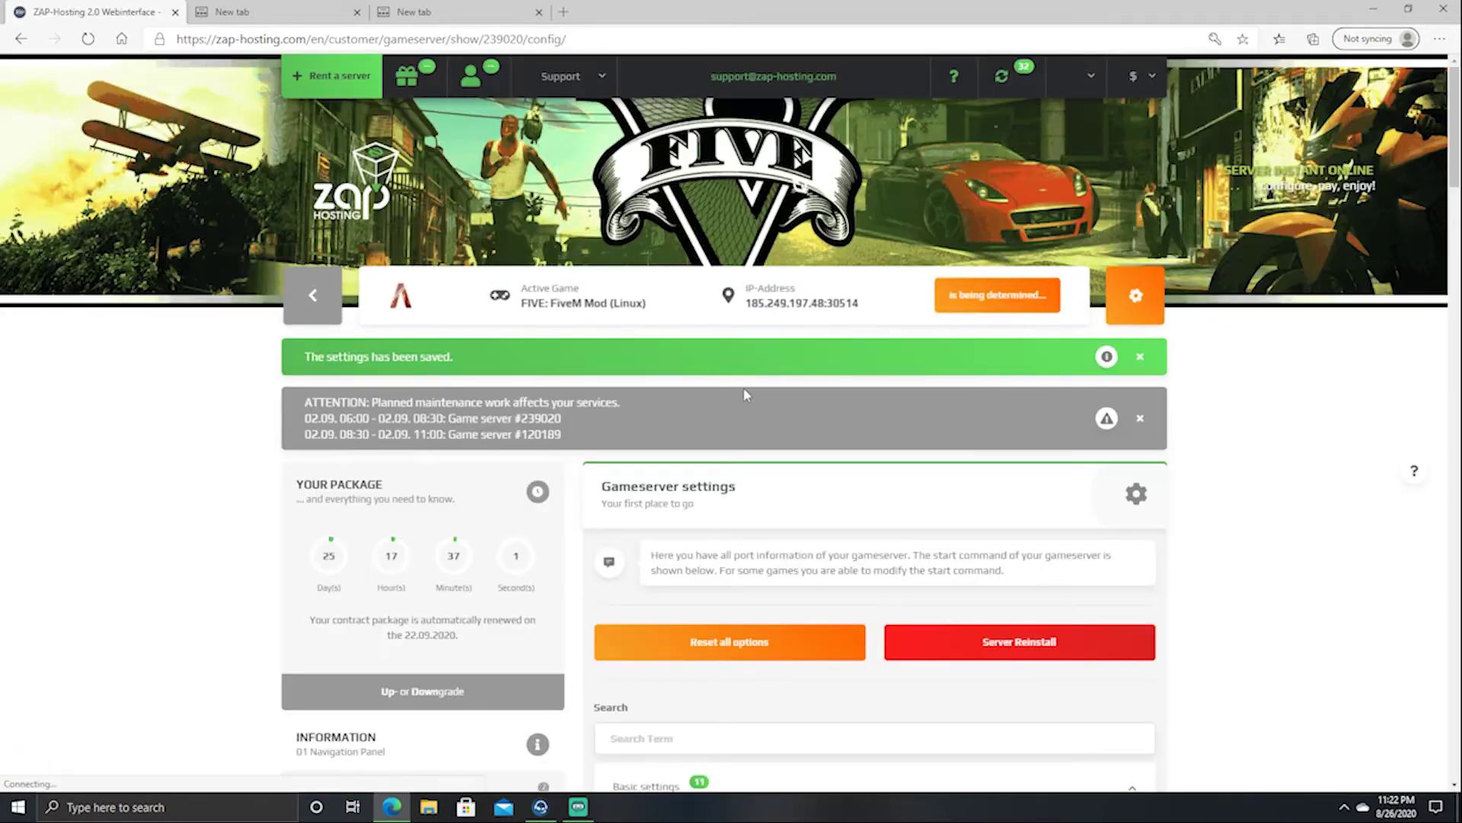
scroll(745, 391, down, 6)
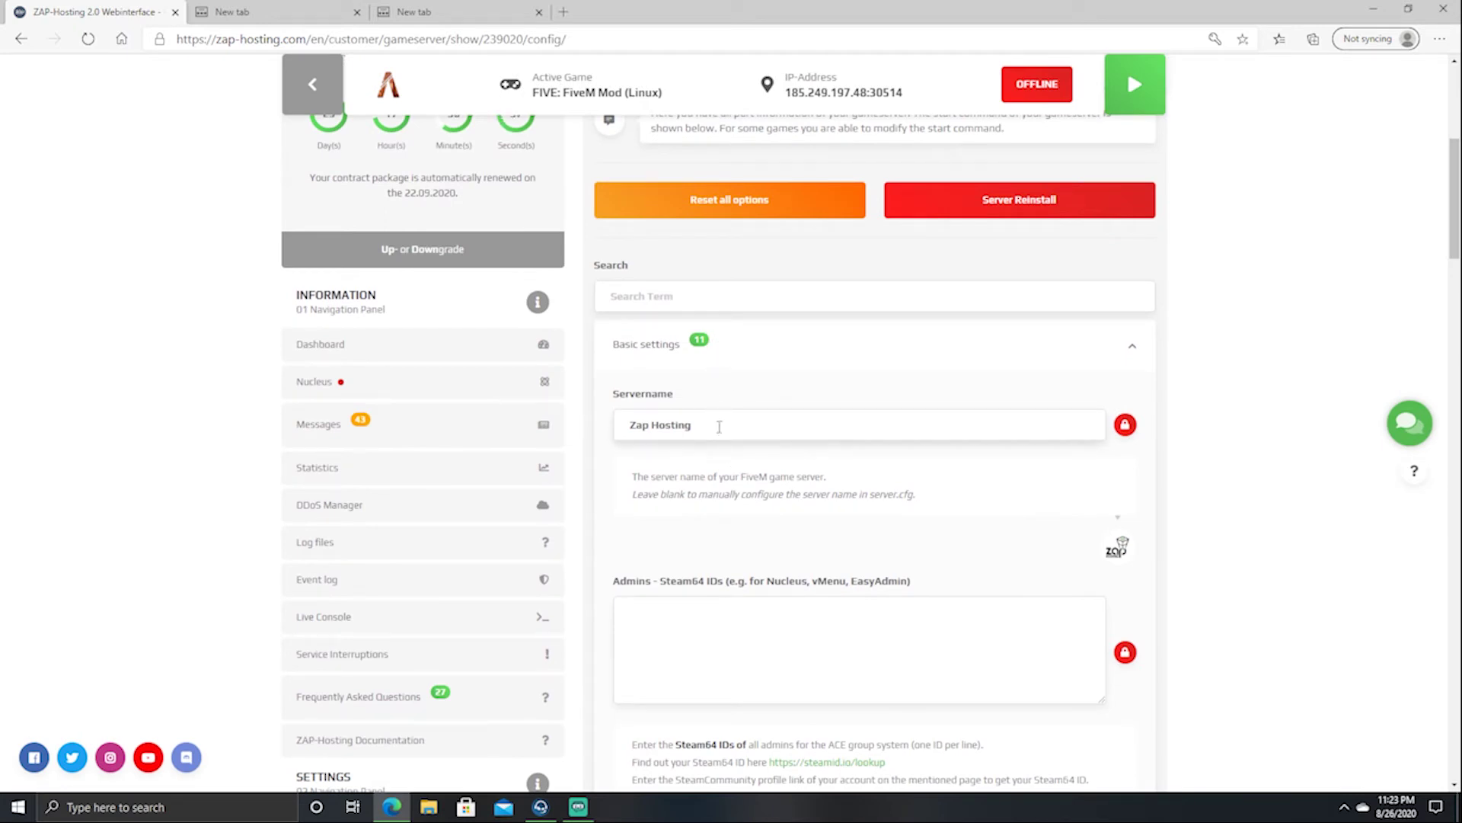
drag(716, 421, 506, 416)
text(Maquany's Test Server)
scroll(833, 386, down, 20)
click(860, 698)
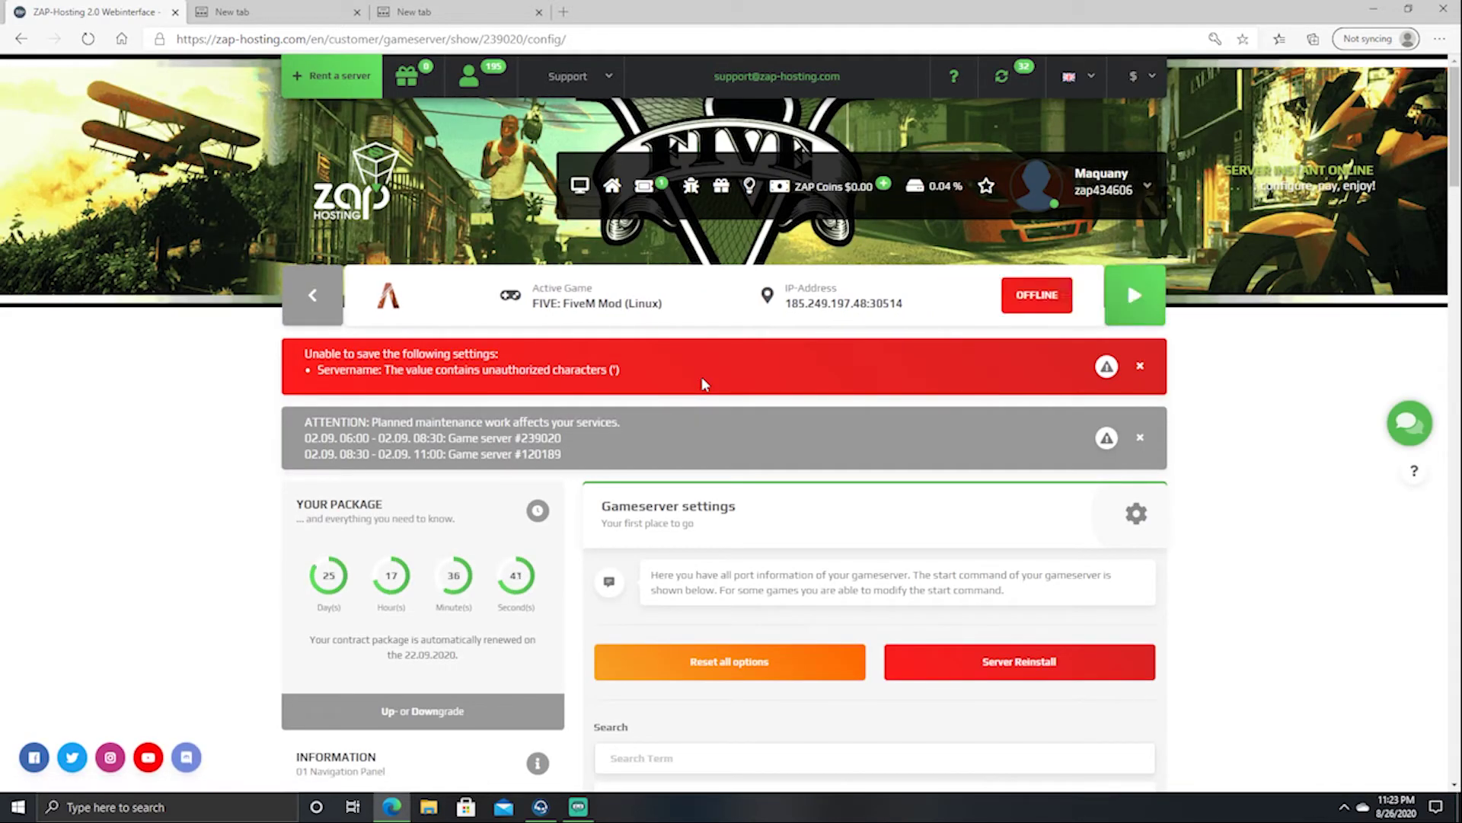
Step: After the unauthorized-character error, re-enter the server name from the autofill suggestion and save again
scroll(393, 424, down, 7)
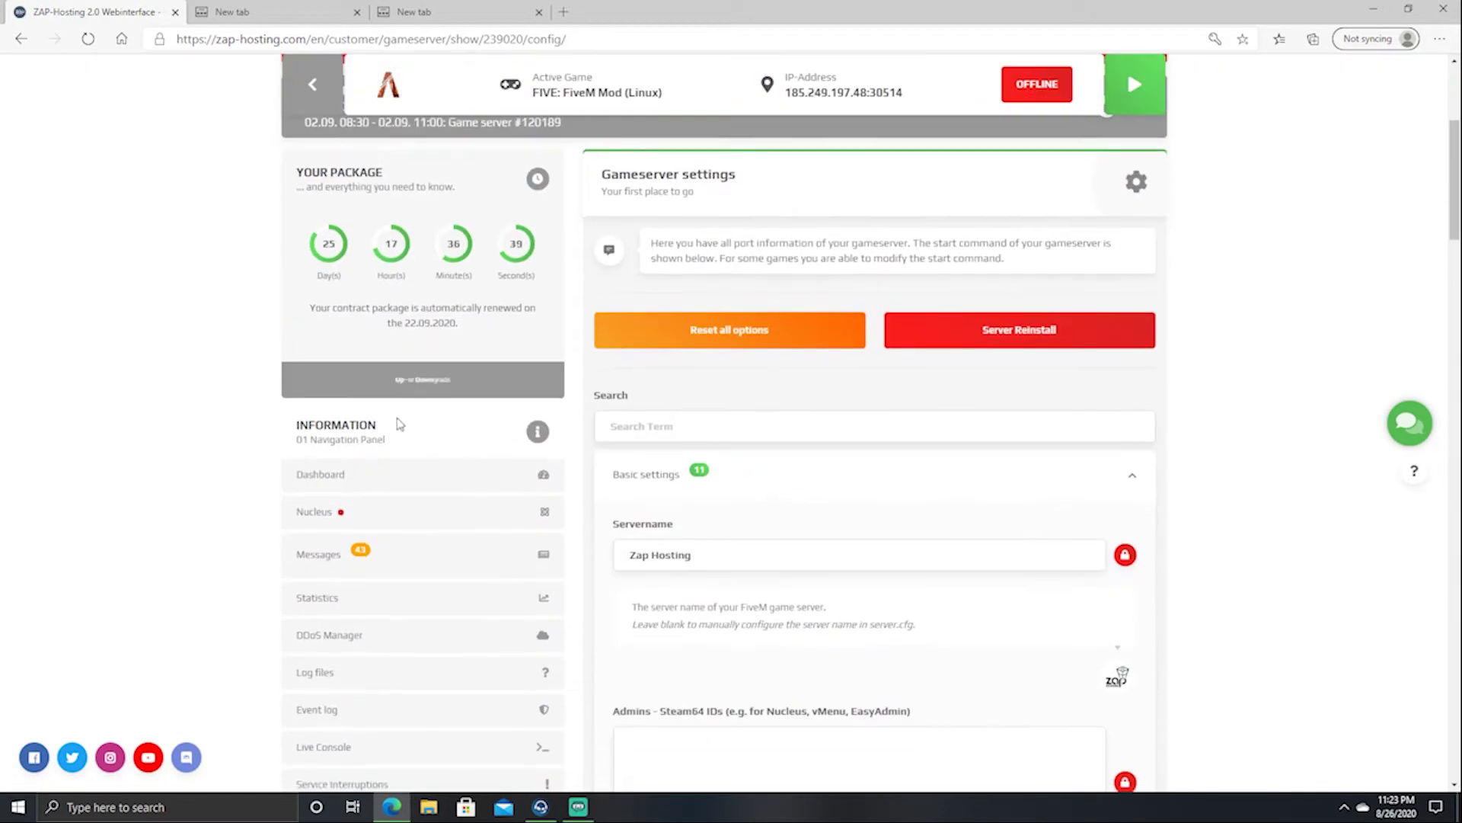
scroll(393, 424, down, 2)
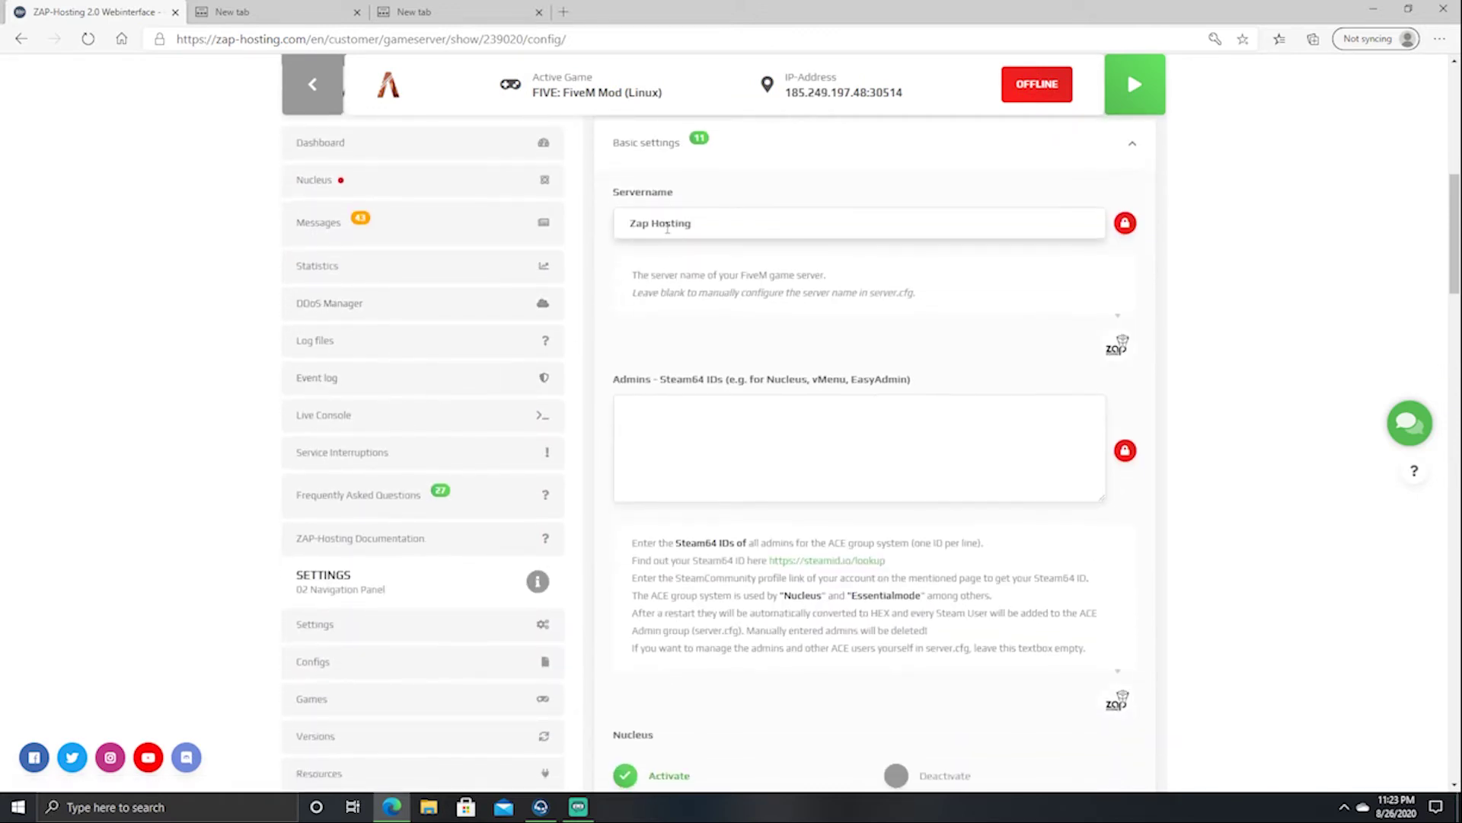
scroll(600, 251, down, 5)
scroll(600, 251, up, 5)
scroll(711, 236, down, 15)
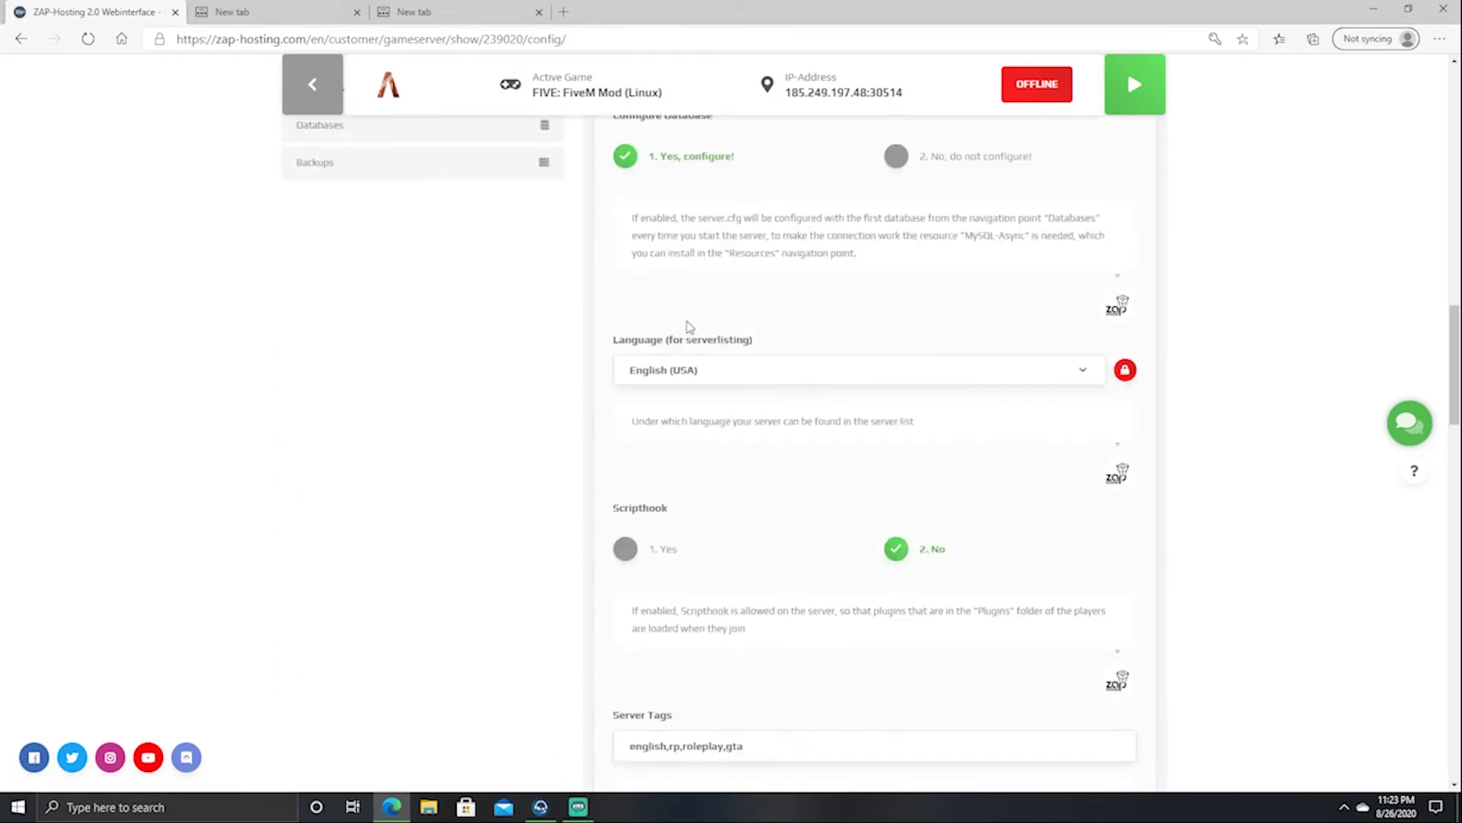
scroll(898, 340, up, 15)
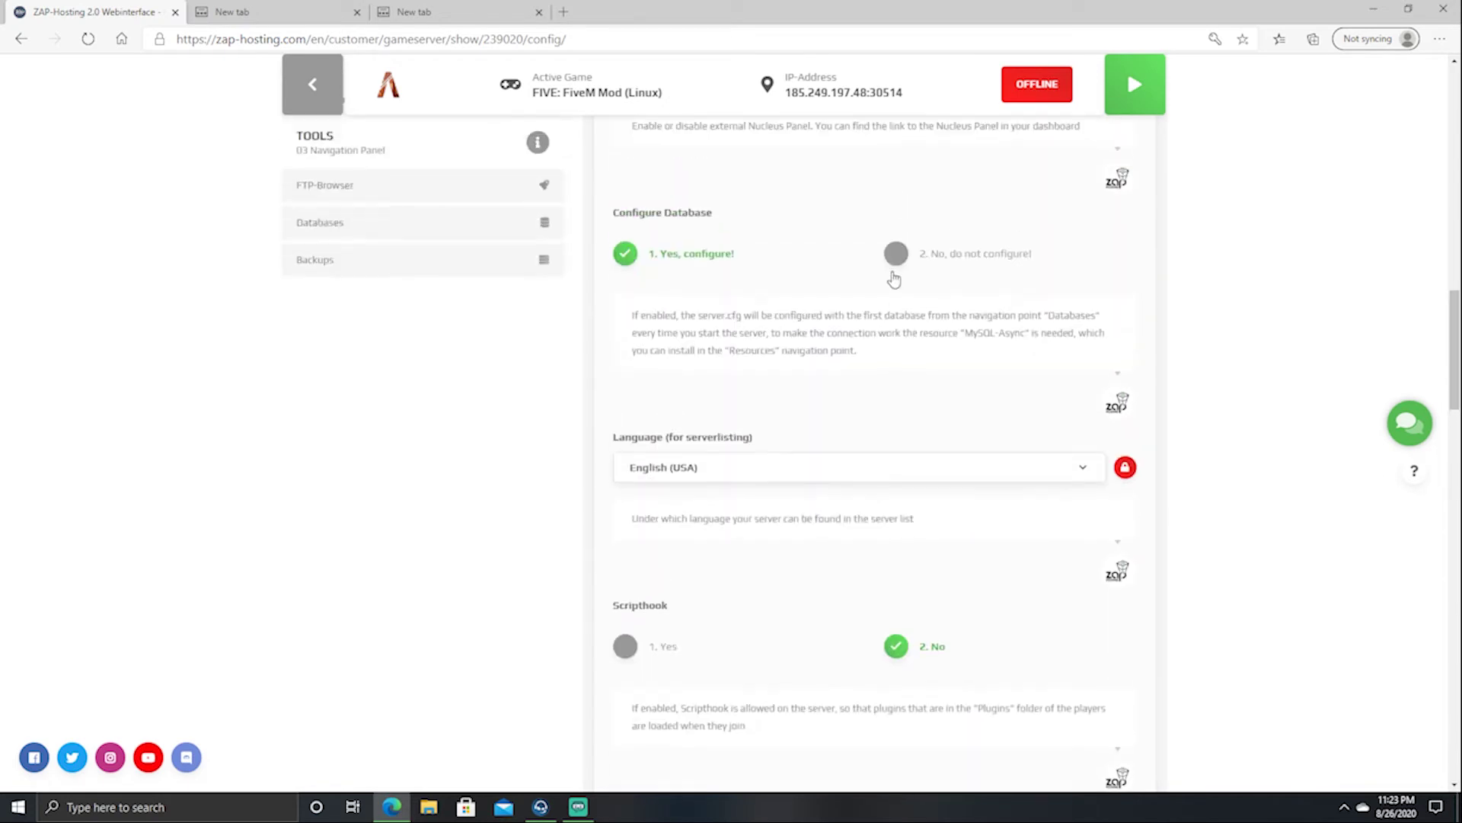
key(Tab)
text(Maq)
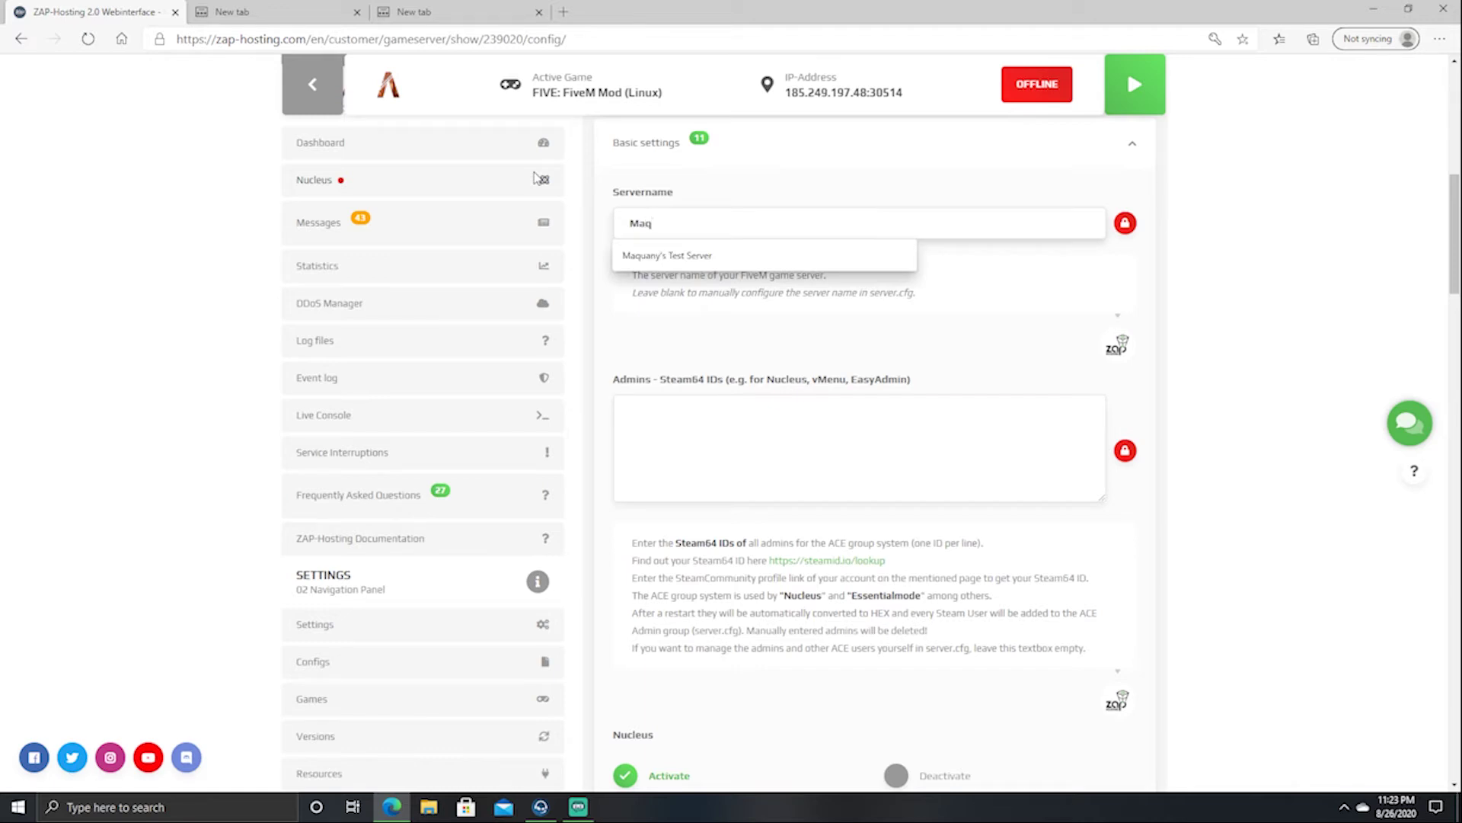
click(664, 255)
scroll(764, 339, down, 15)
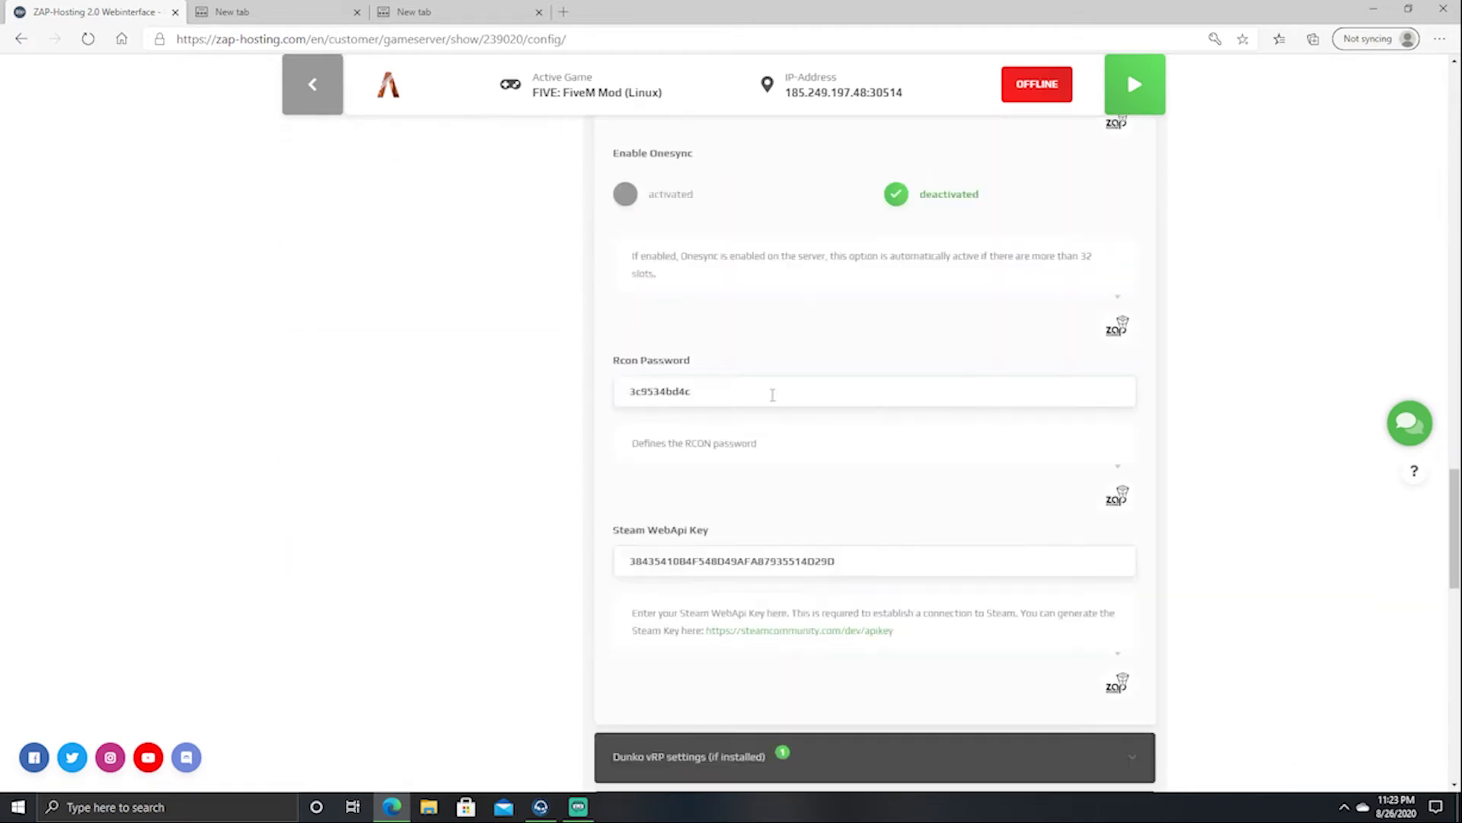
scroll(775, 392, down, 10)
click(798, 500)
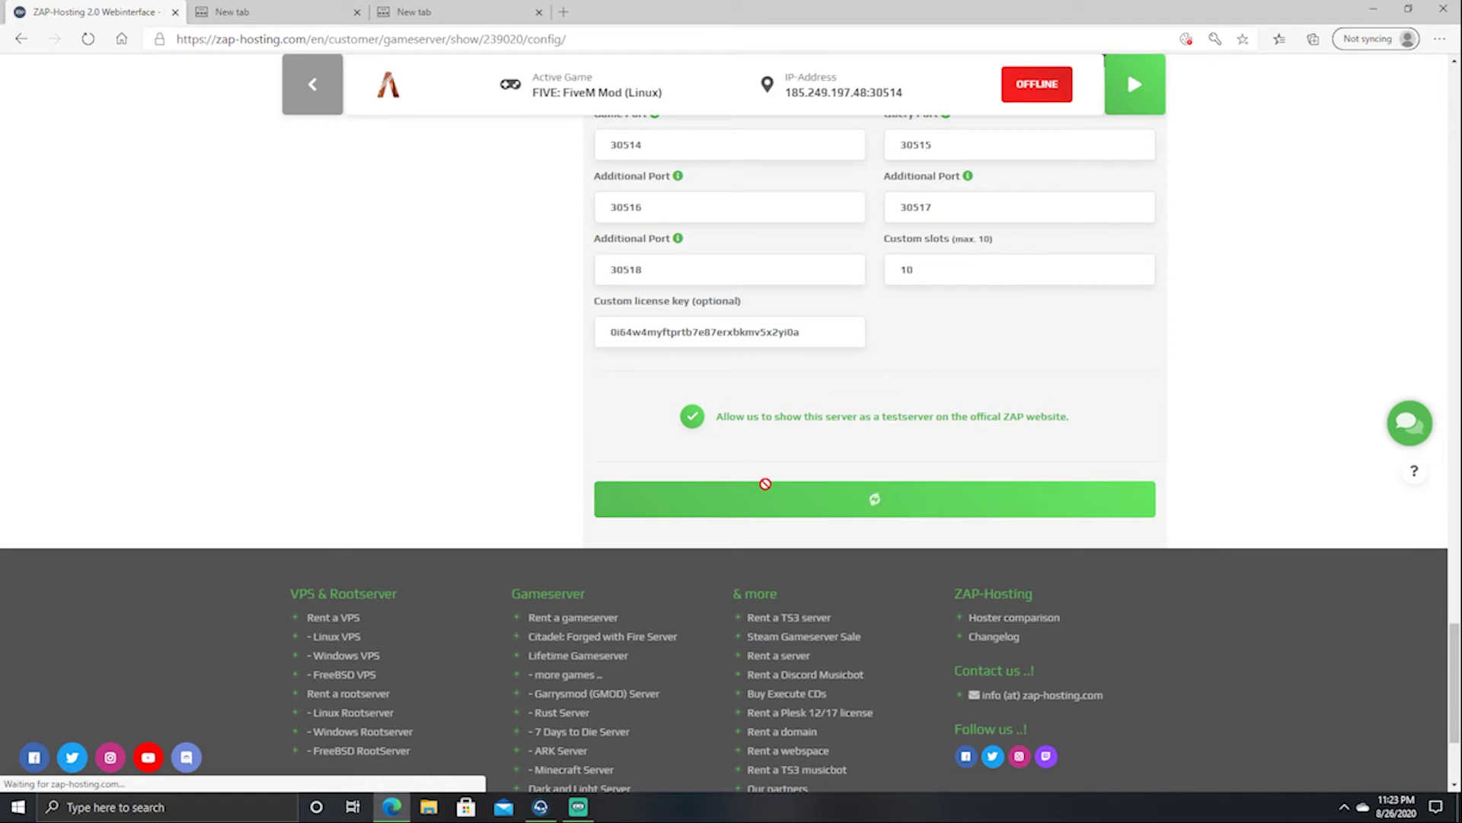
Step: Replace the server name once more with the suggested test-server name and save the settings
scroll(766, 483, down, 7)
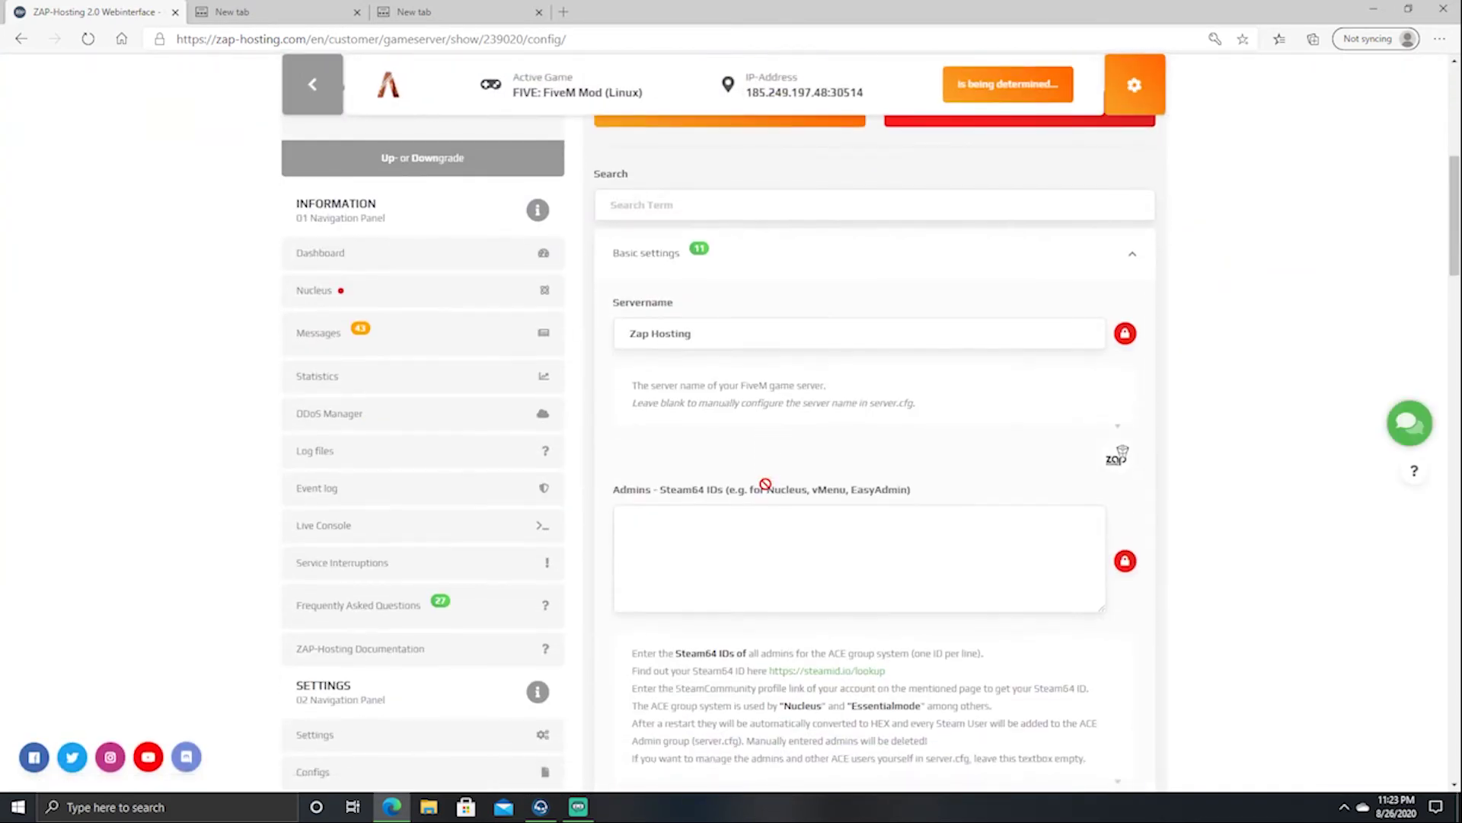
scroll(766, 483, up, 7)
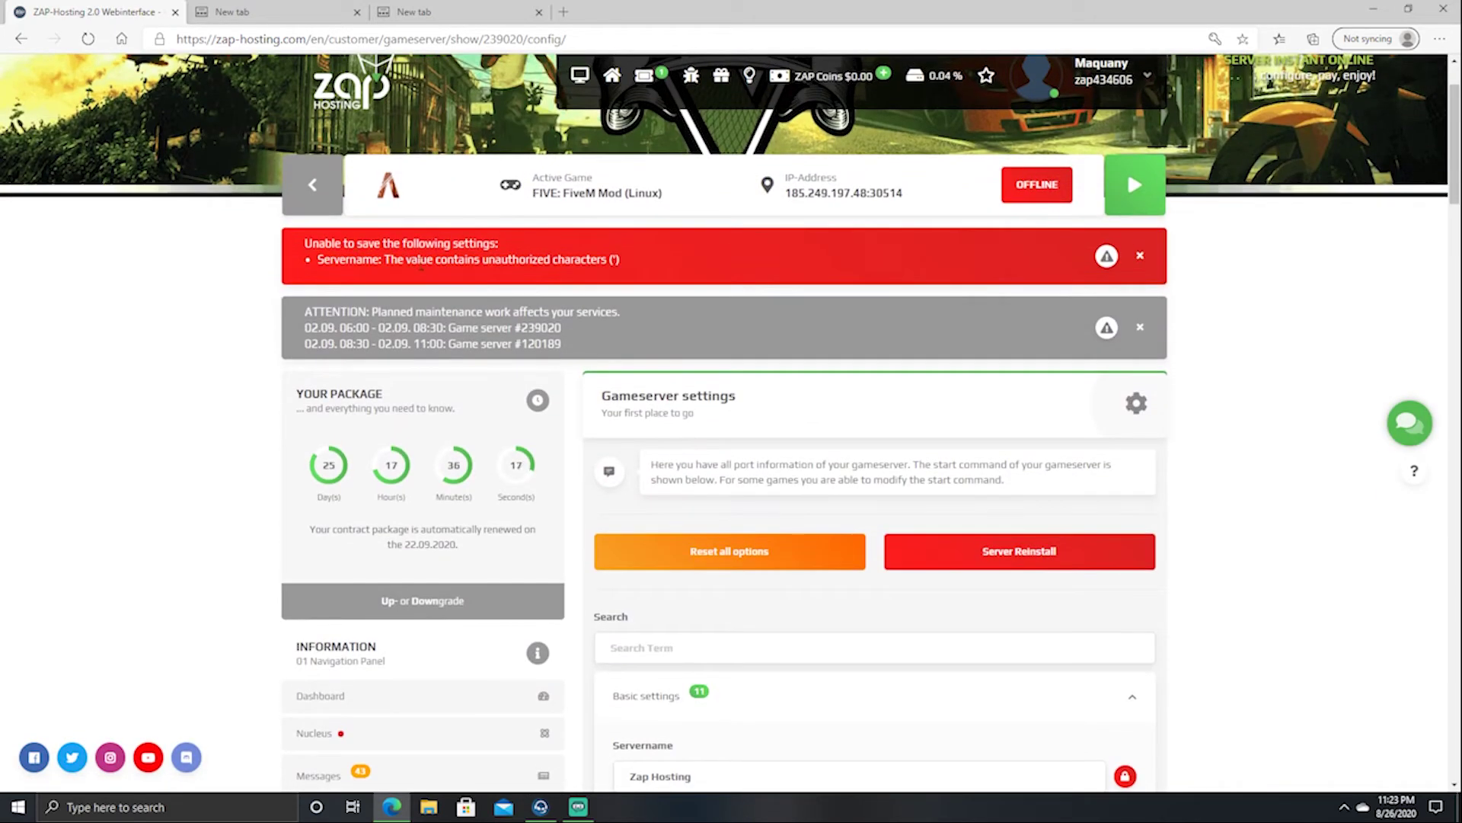
scroll(666, 519, down, 3)
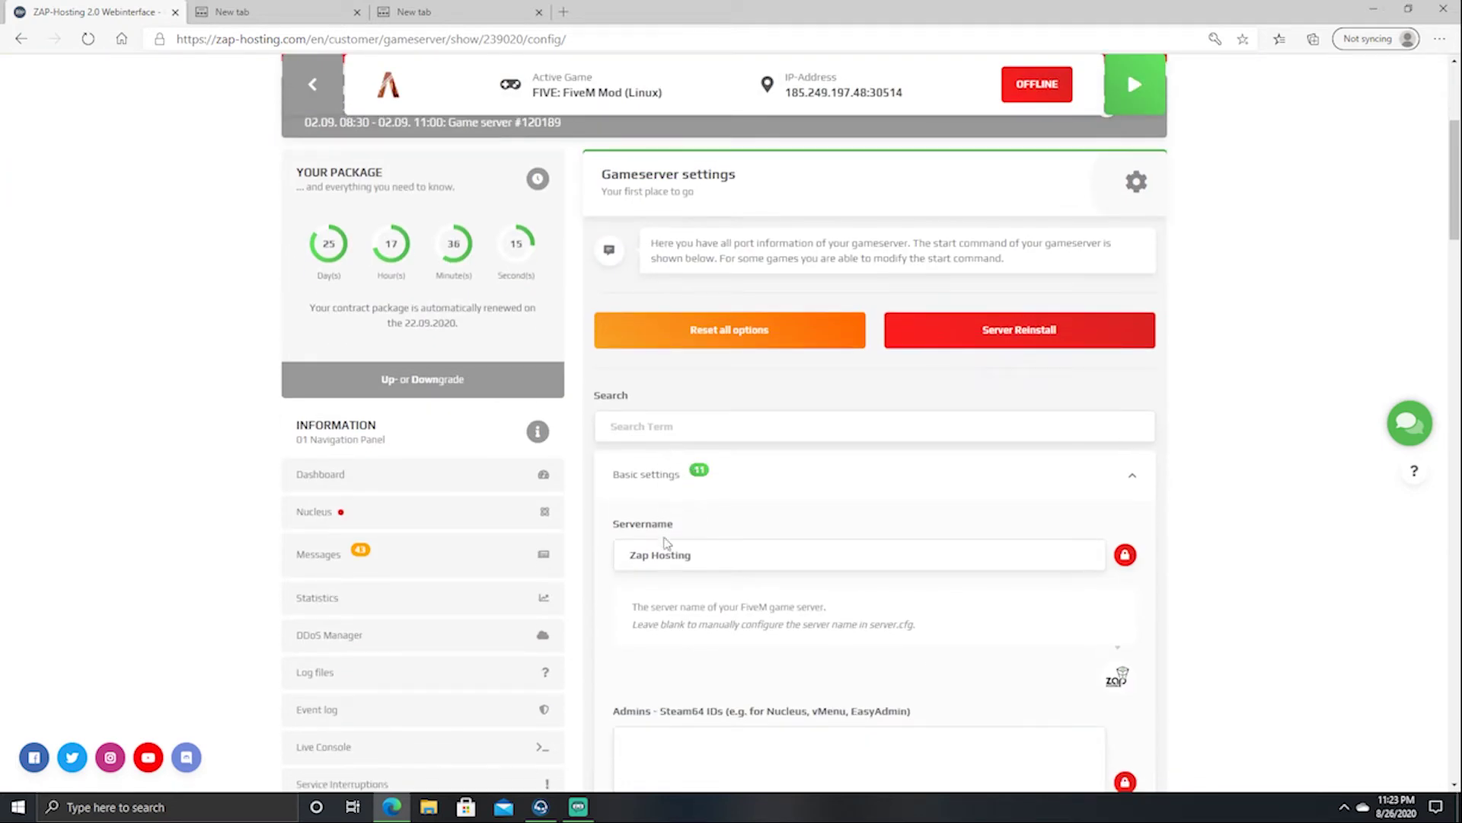
drag(690, 554, 540, 547)
text(ma)
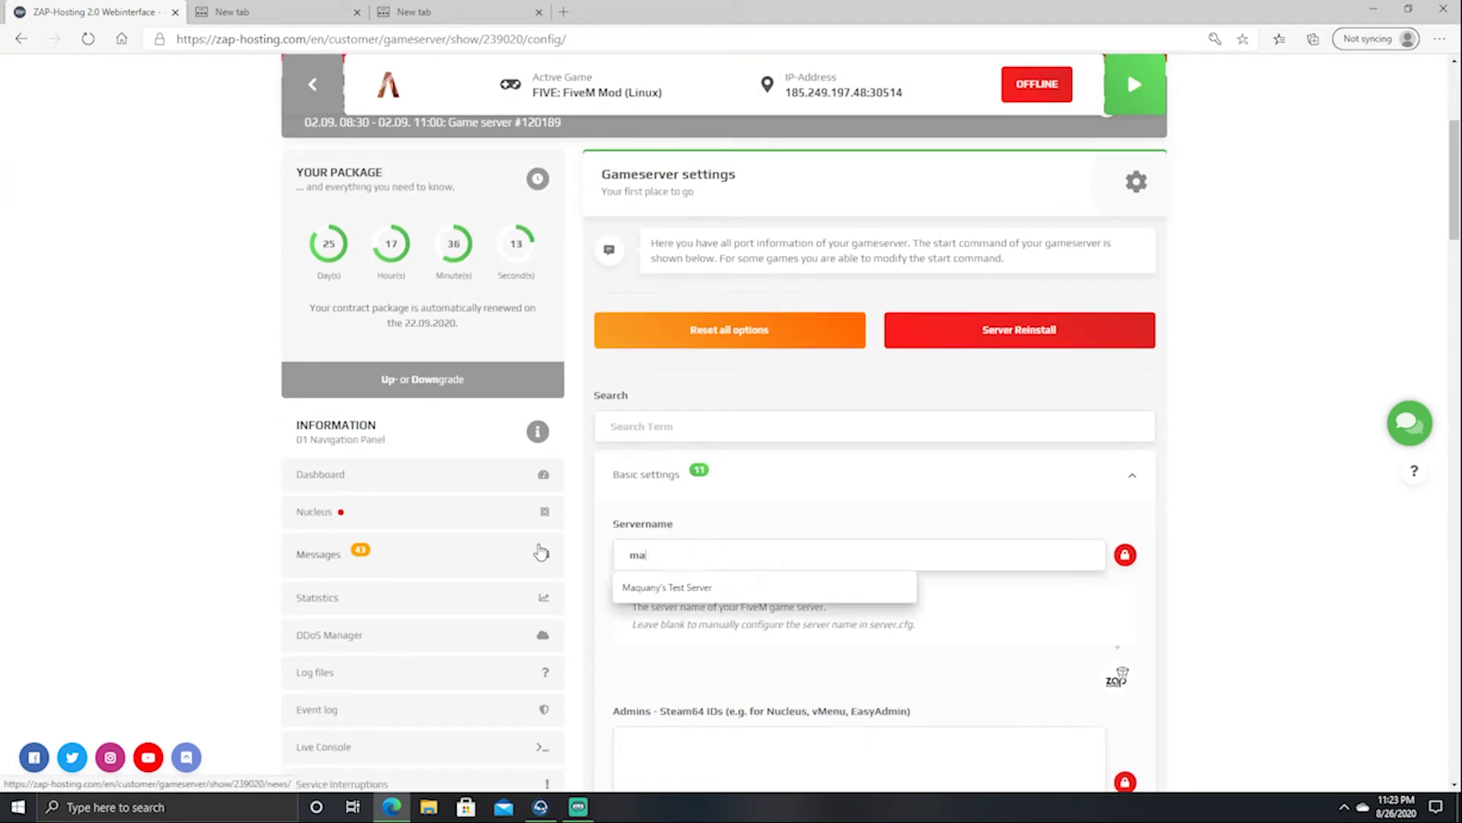
key(Down)
key(Return)
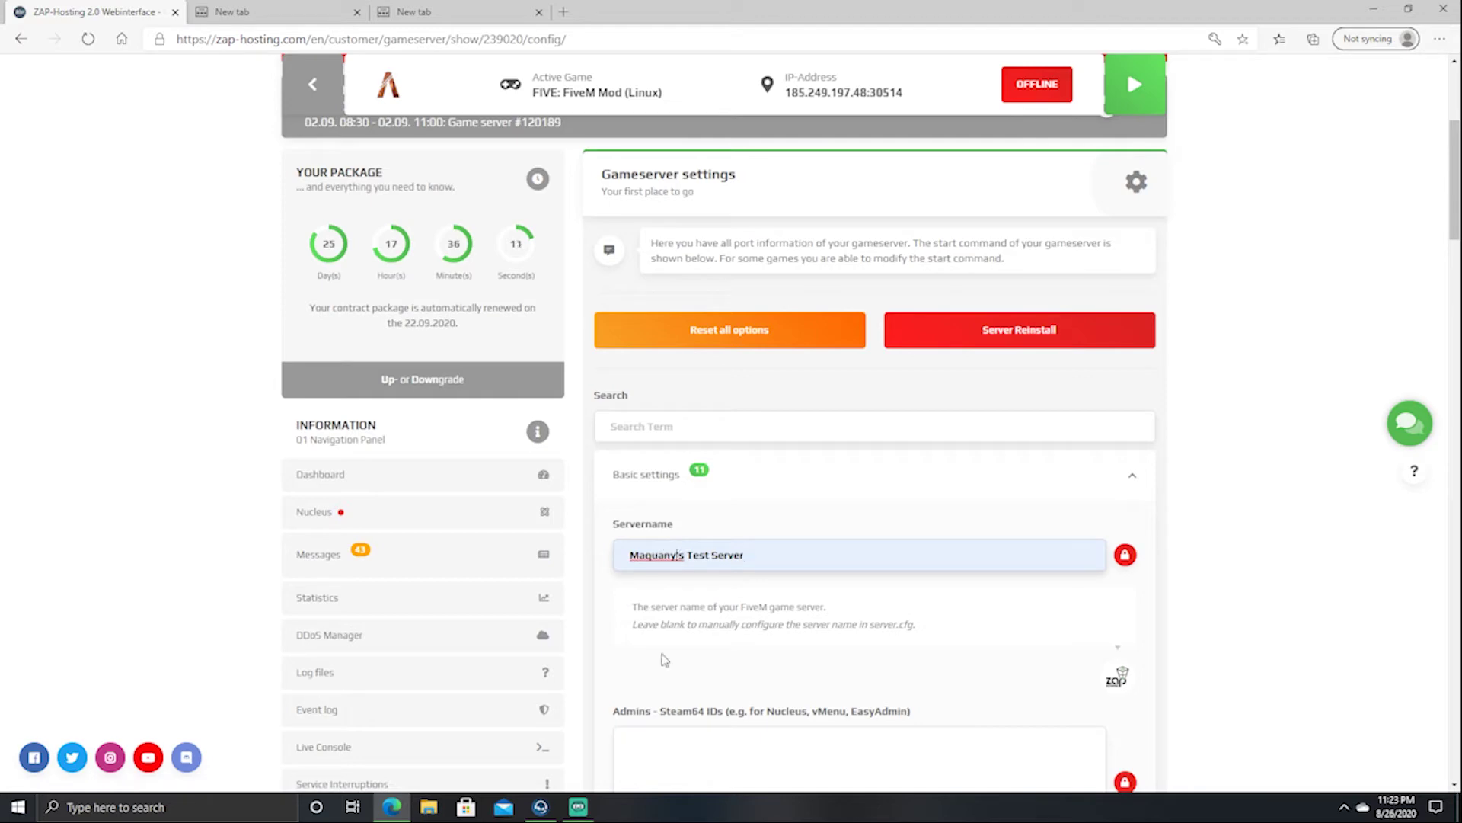
scroll(647, 611, down, 15)
scroll(665, 607, down, 10)
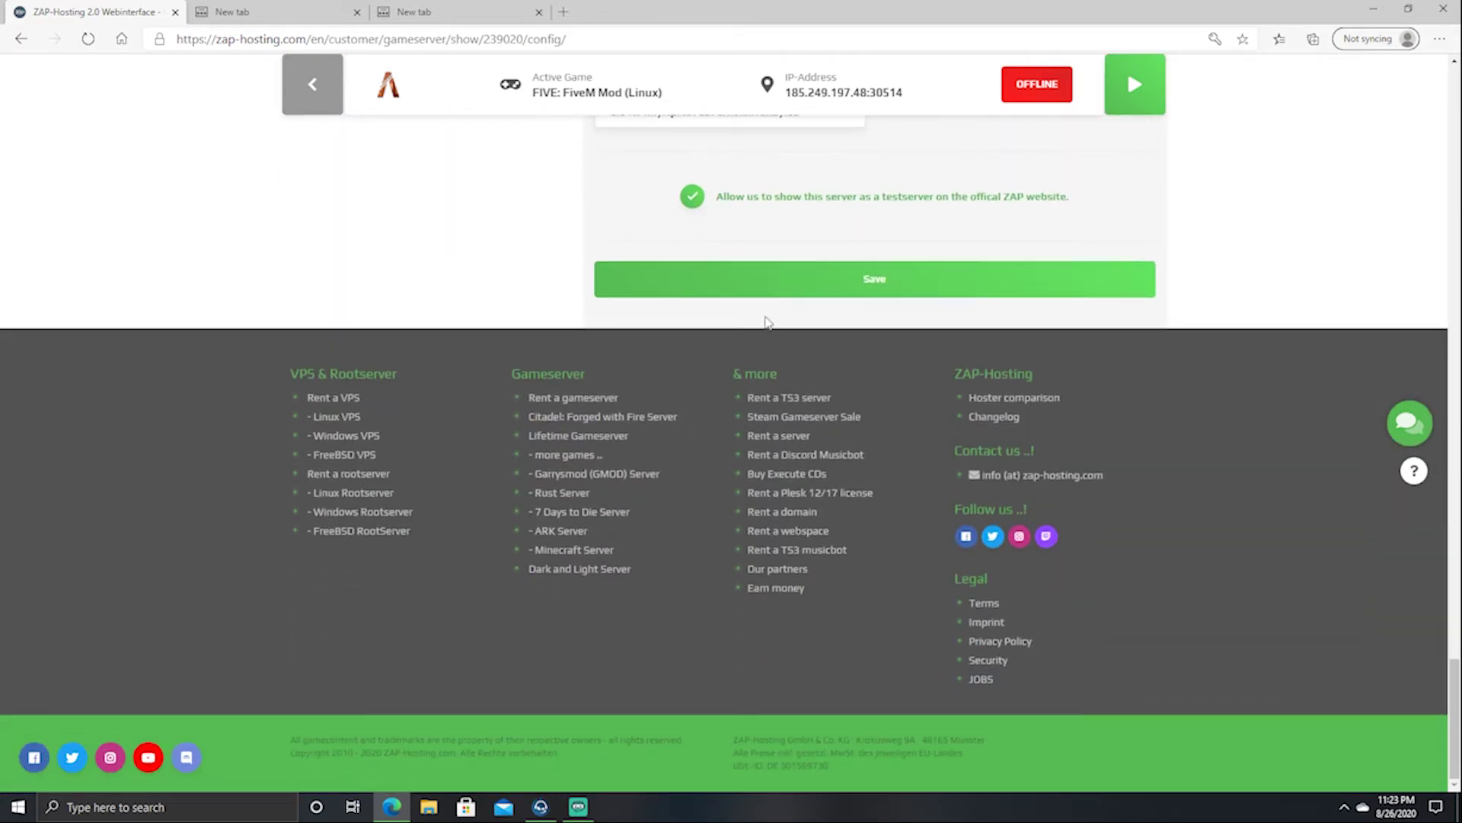
click(791, 291)
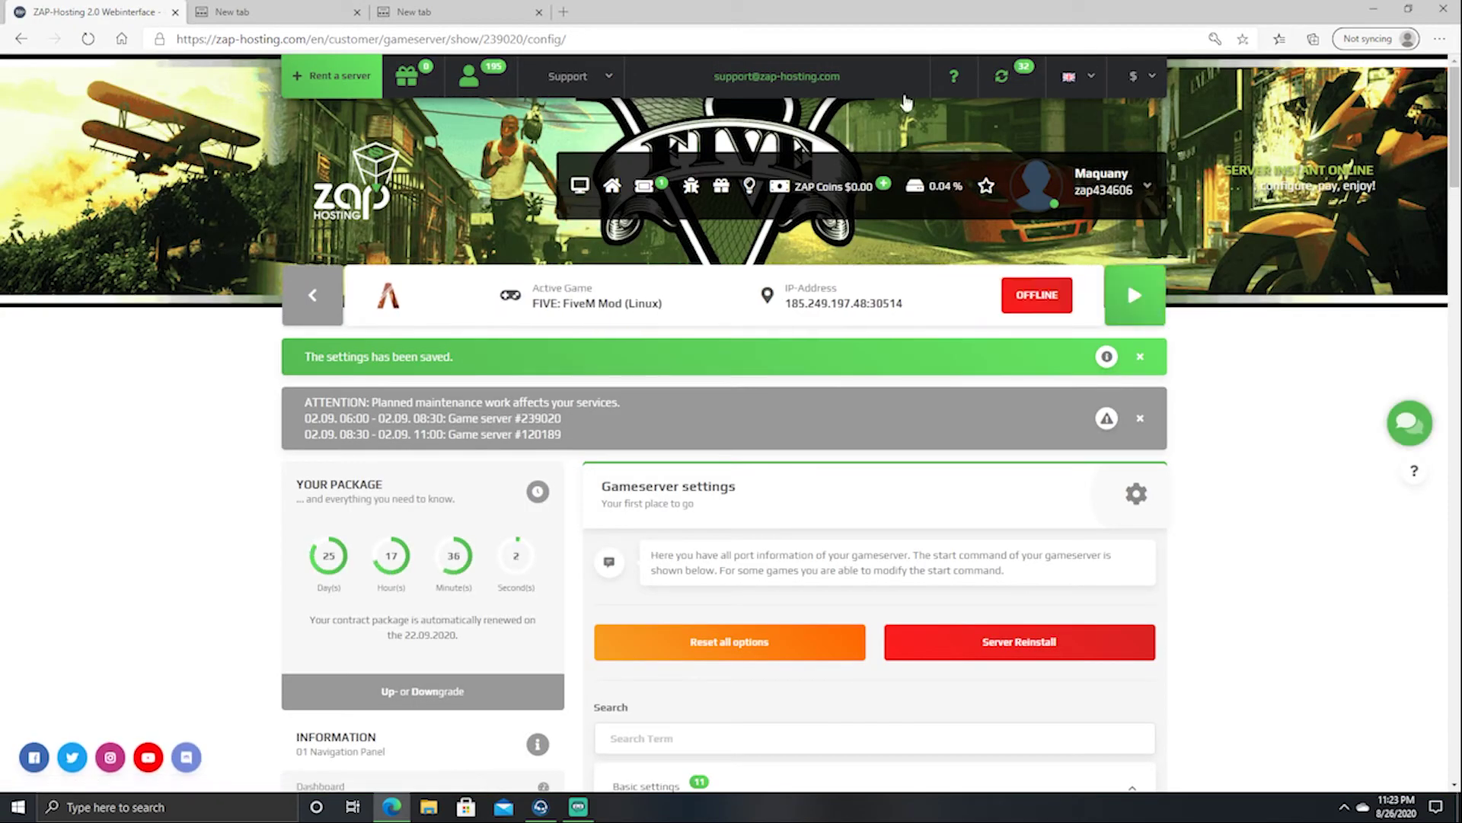
scroll(484, 451, down, 3)
scroll(390, 480, down, 5)
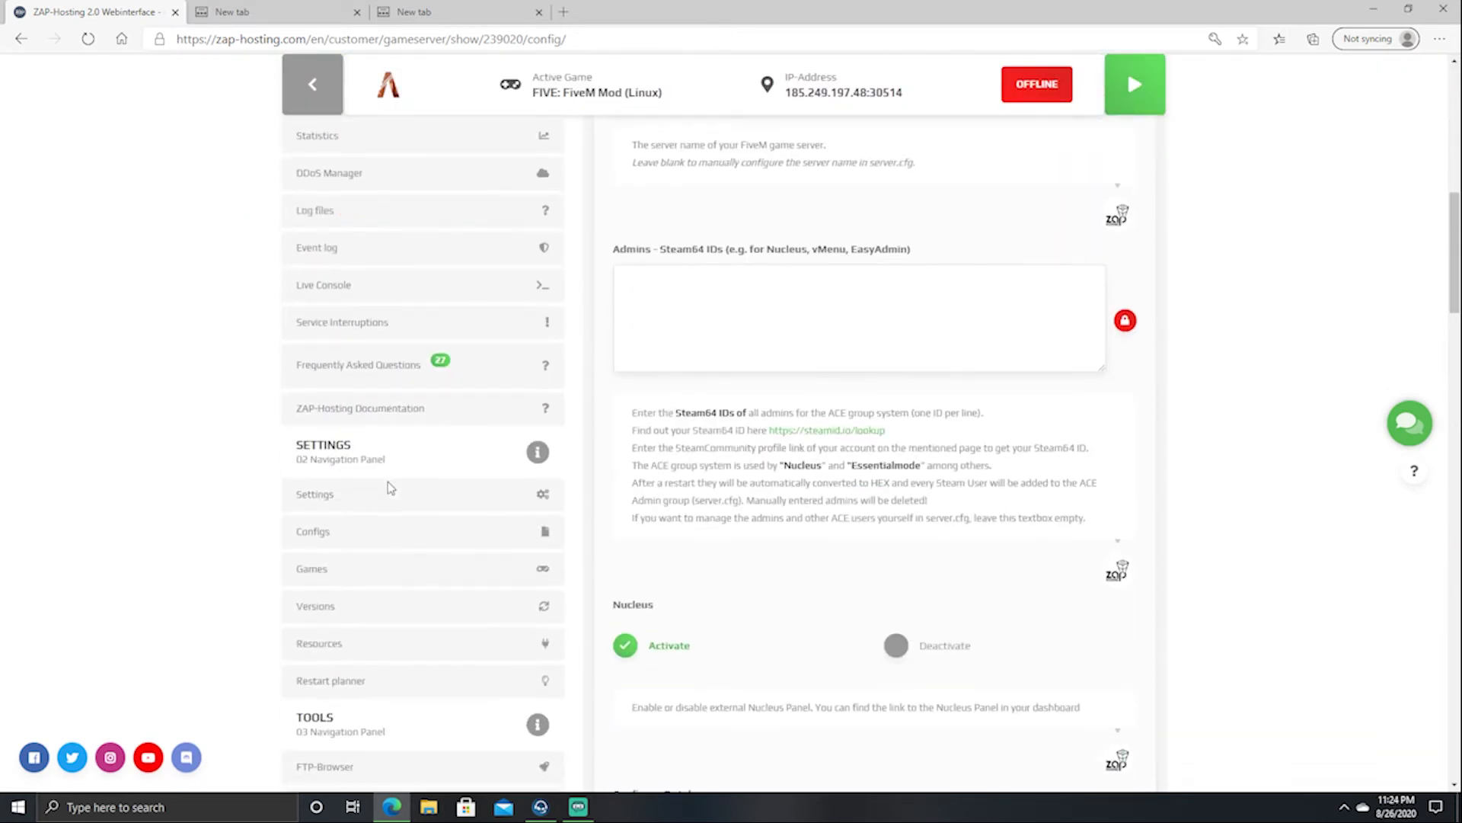
scroll(381, 502, down, 3)
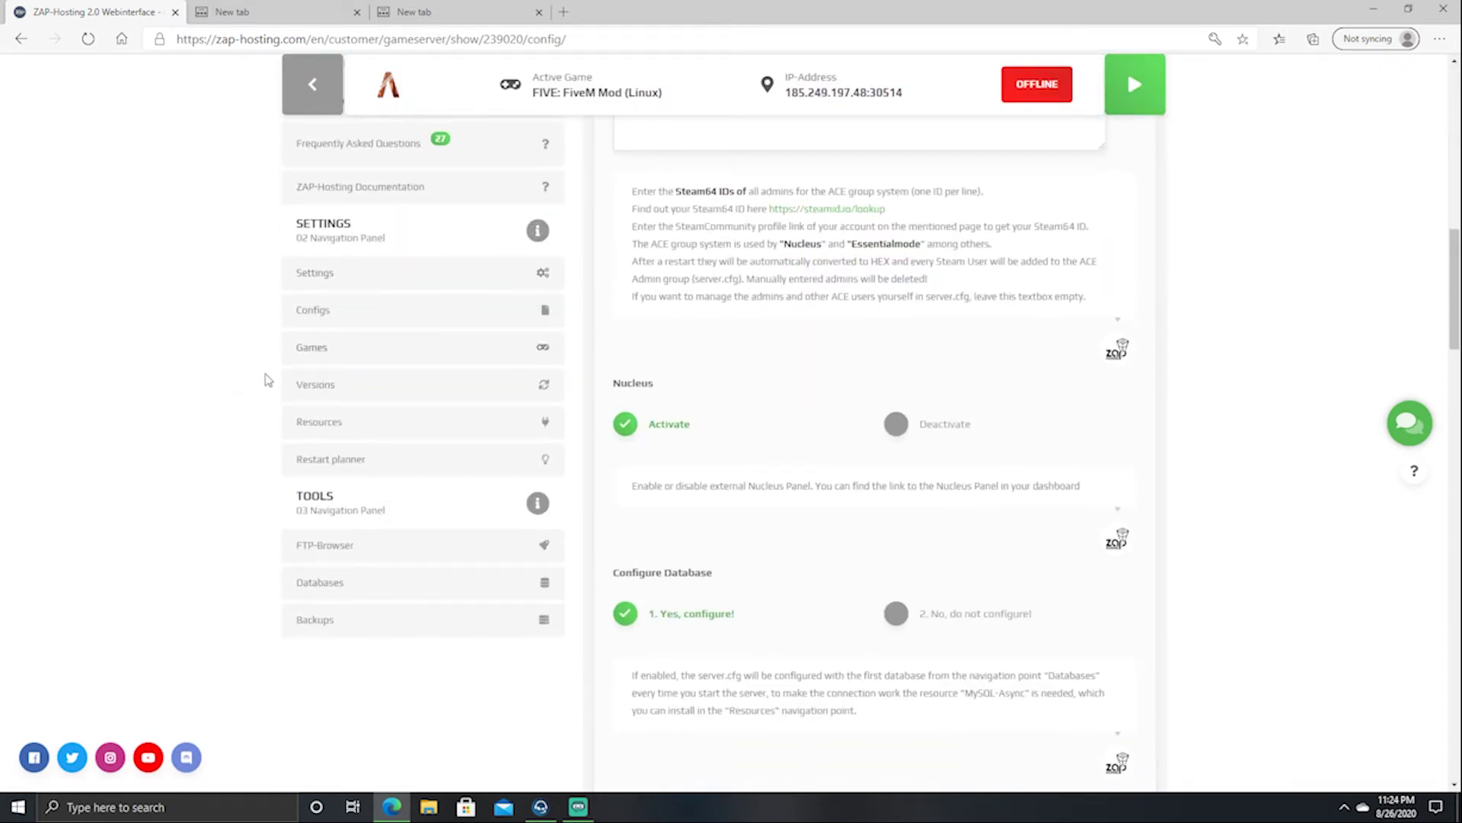
scroll(340, 332, up, 3)
scroll(339, 332, down, 3)
Step: Open server-data/server.cfg from the Available Configs page in the config editor
click(315, 363)
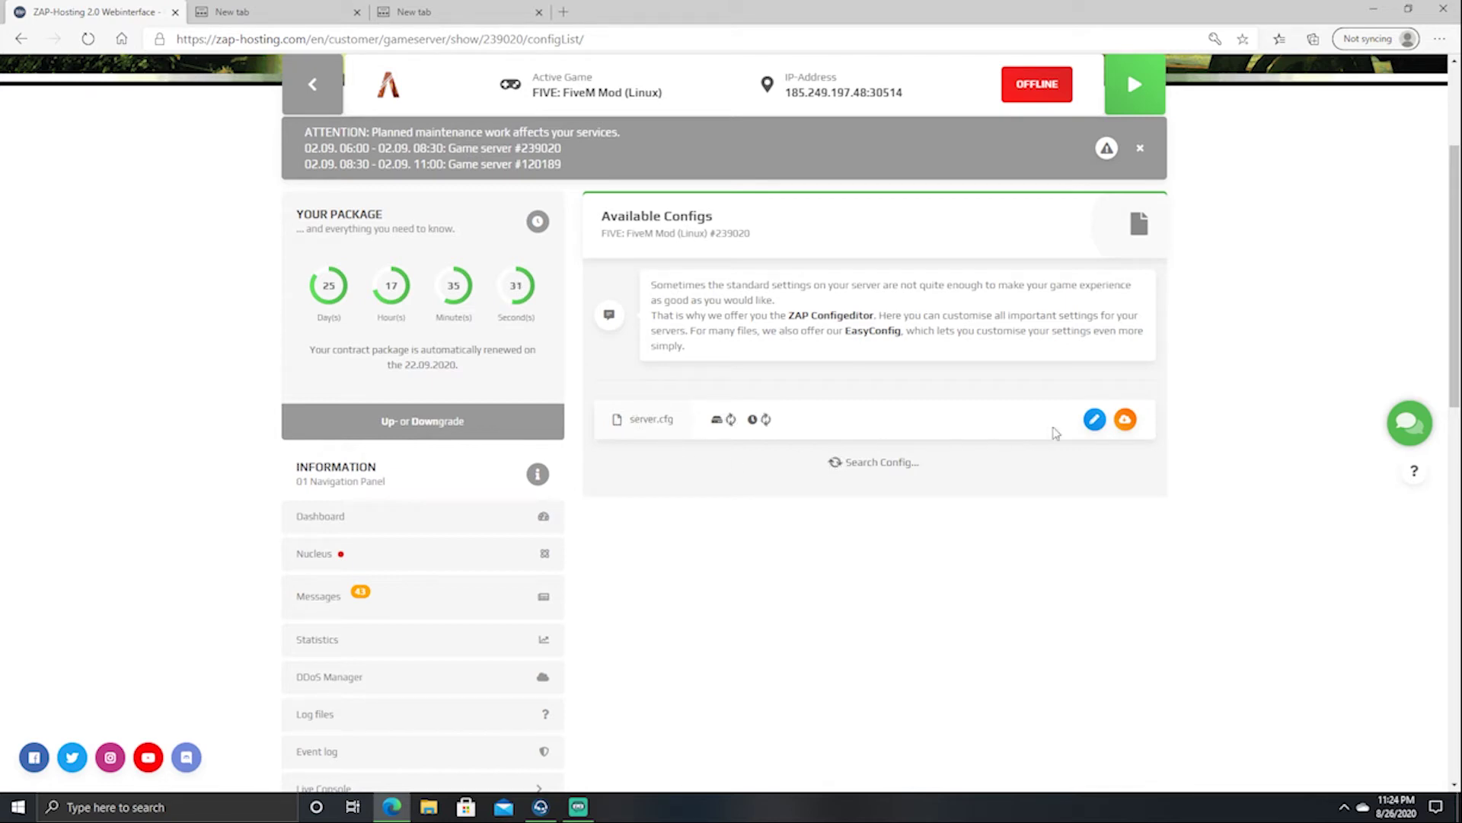
click(1094, 419)
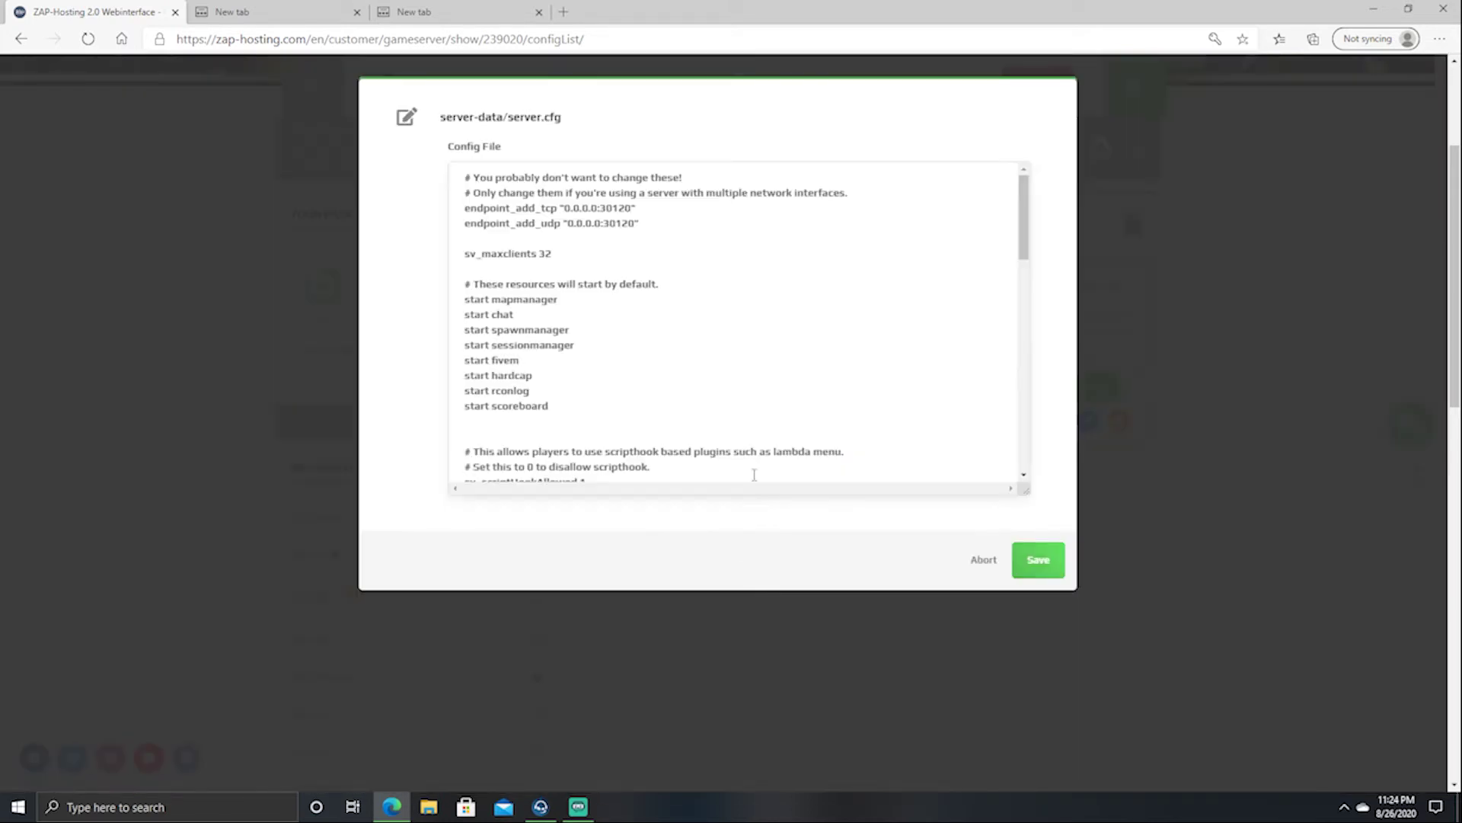
scroll(677, 350, down, 2)
scroll(677, 351, up, 2)
scroll(677, 350, down, 8)
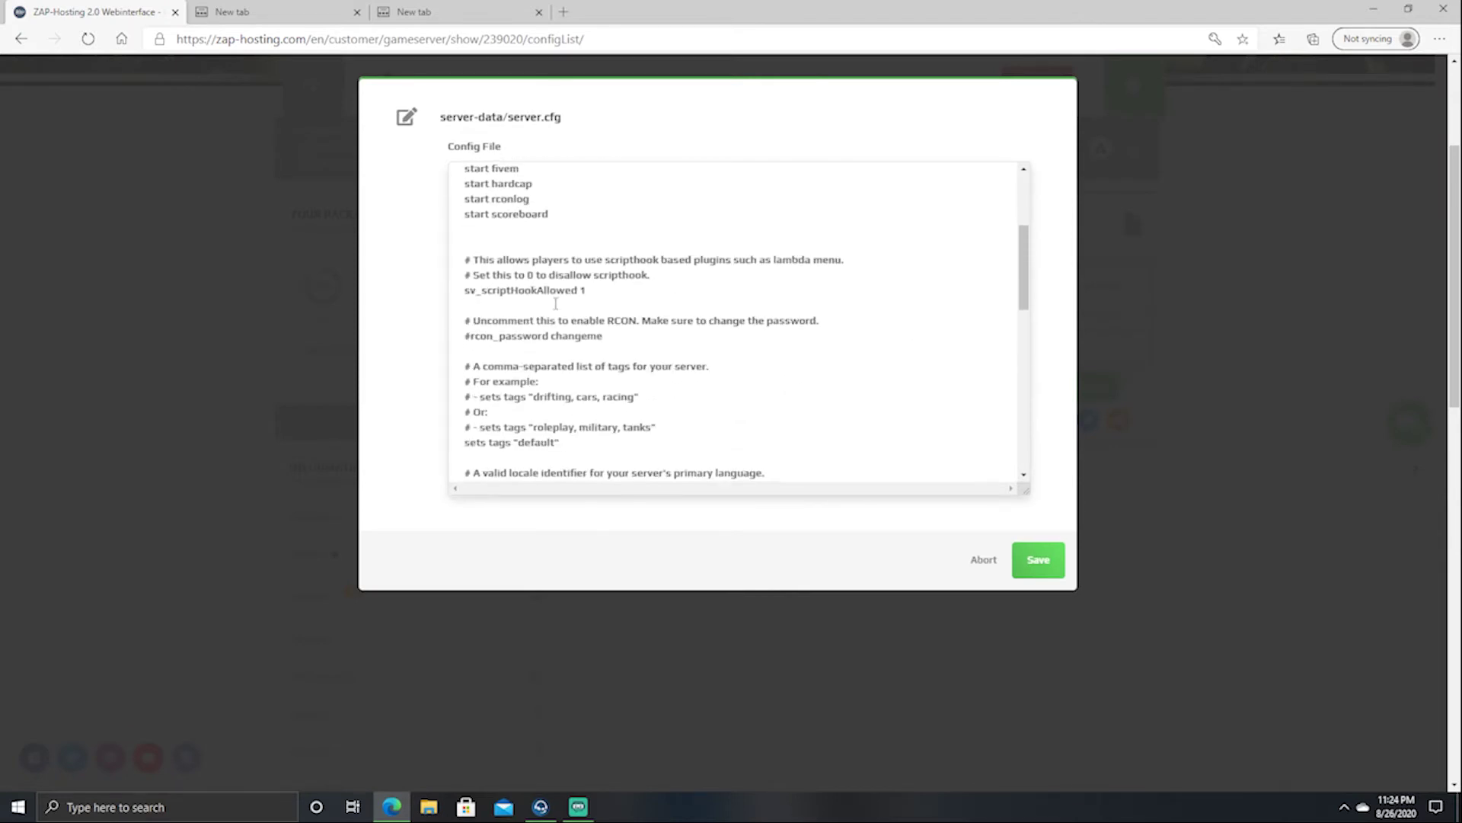
Step: Scroll through the server.cfg settings and close the editor with Abort, unchanged
scroll(552, 320, down, 3)
scroll(553, 344, down, 2)
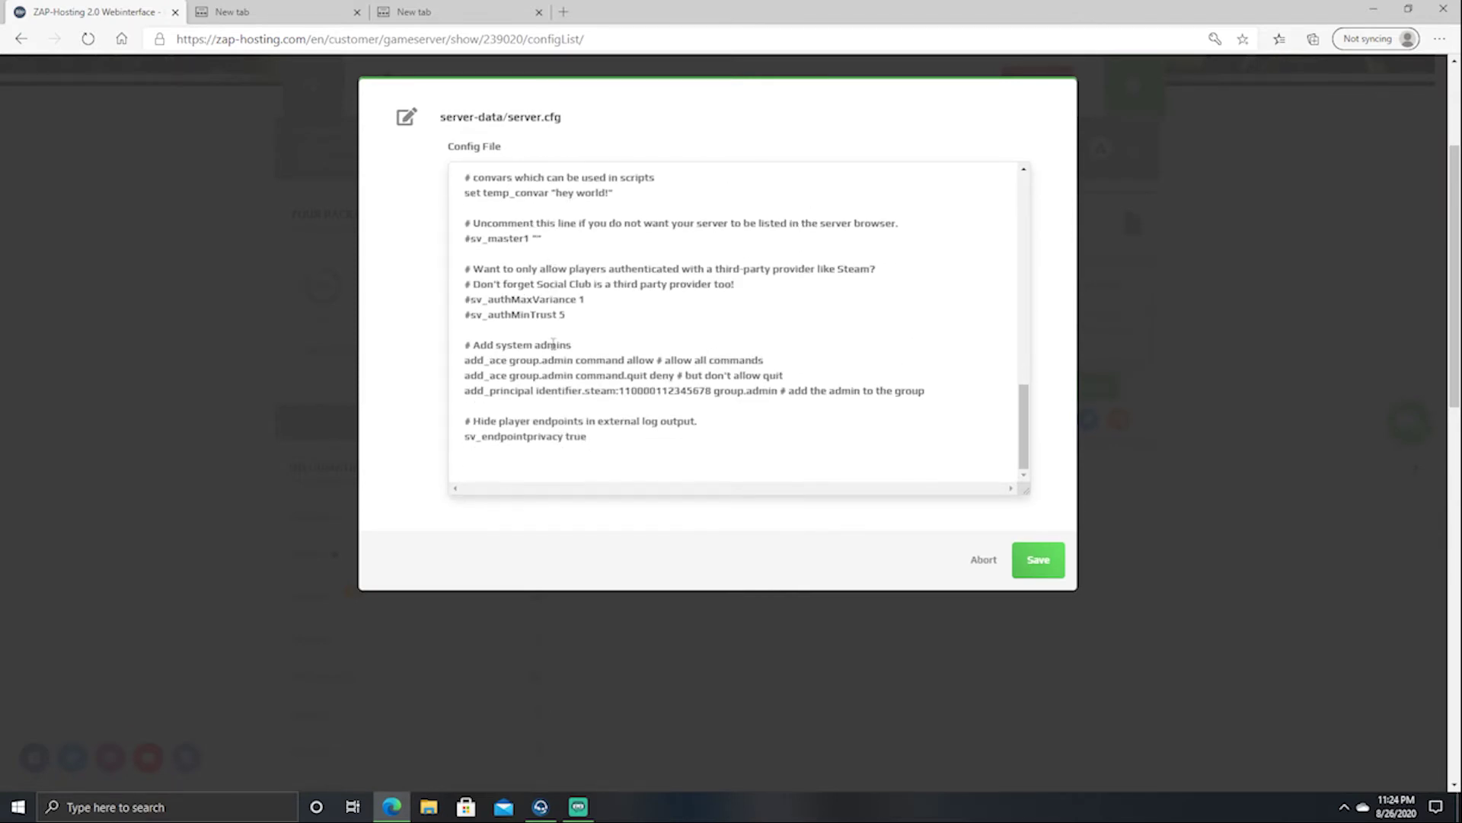
scroll(806, 424, up, 12)
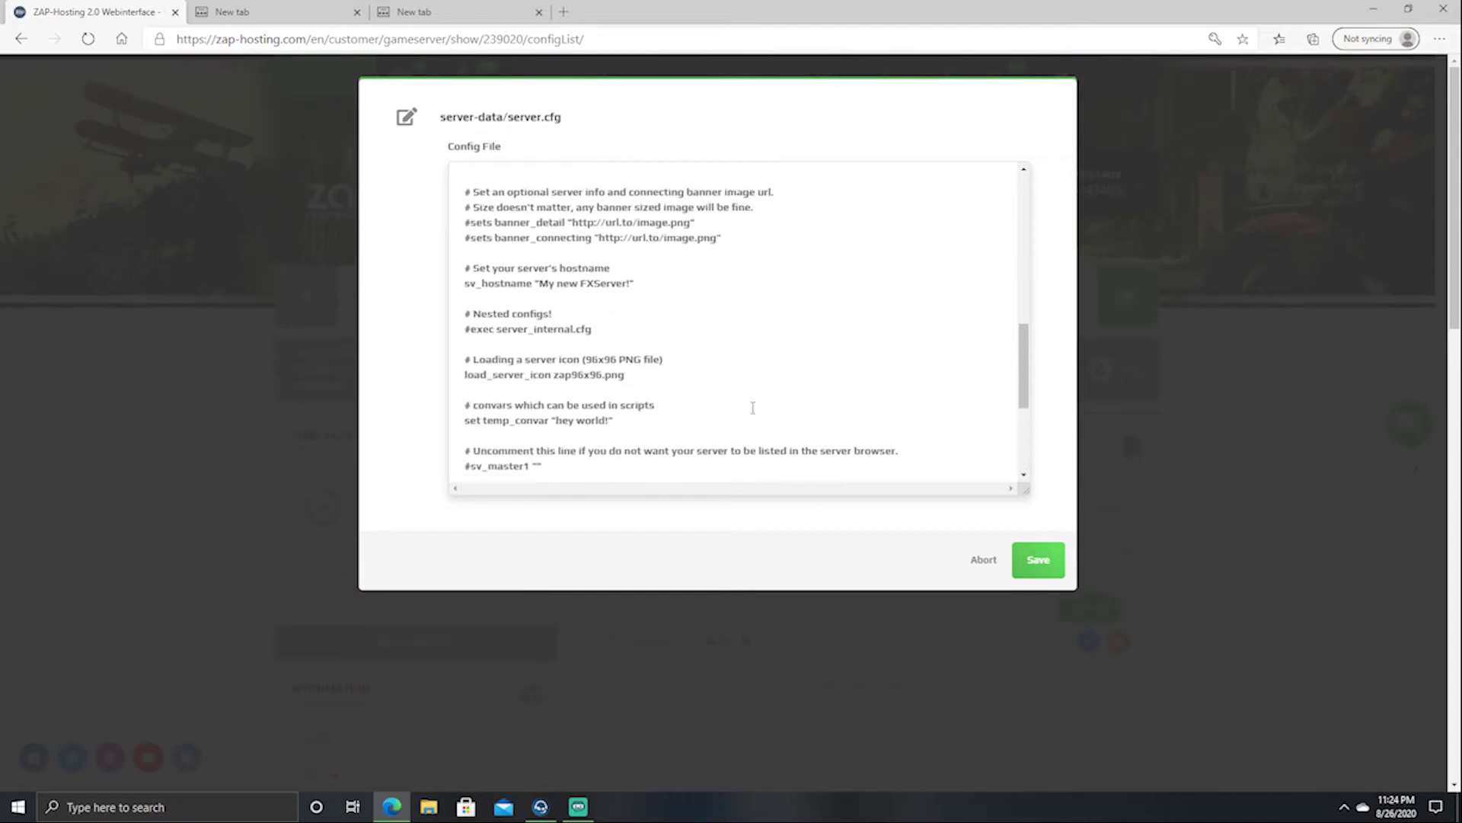
scroll(876, 423, up, 5)
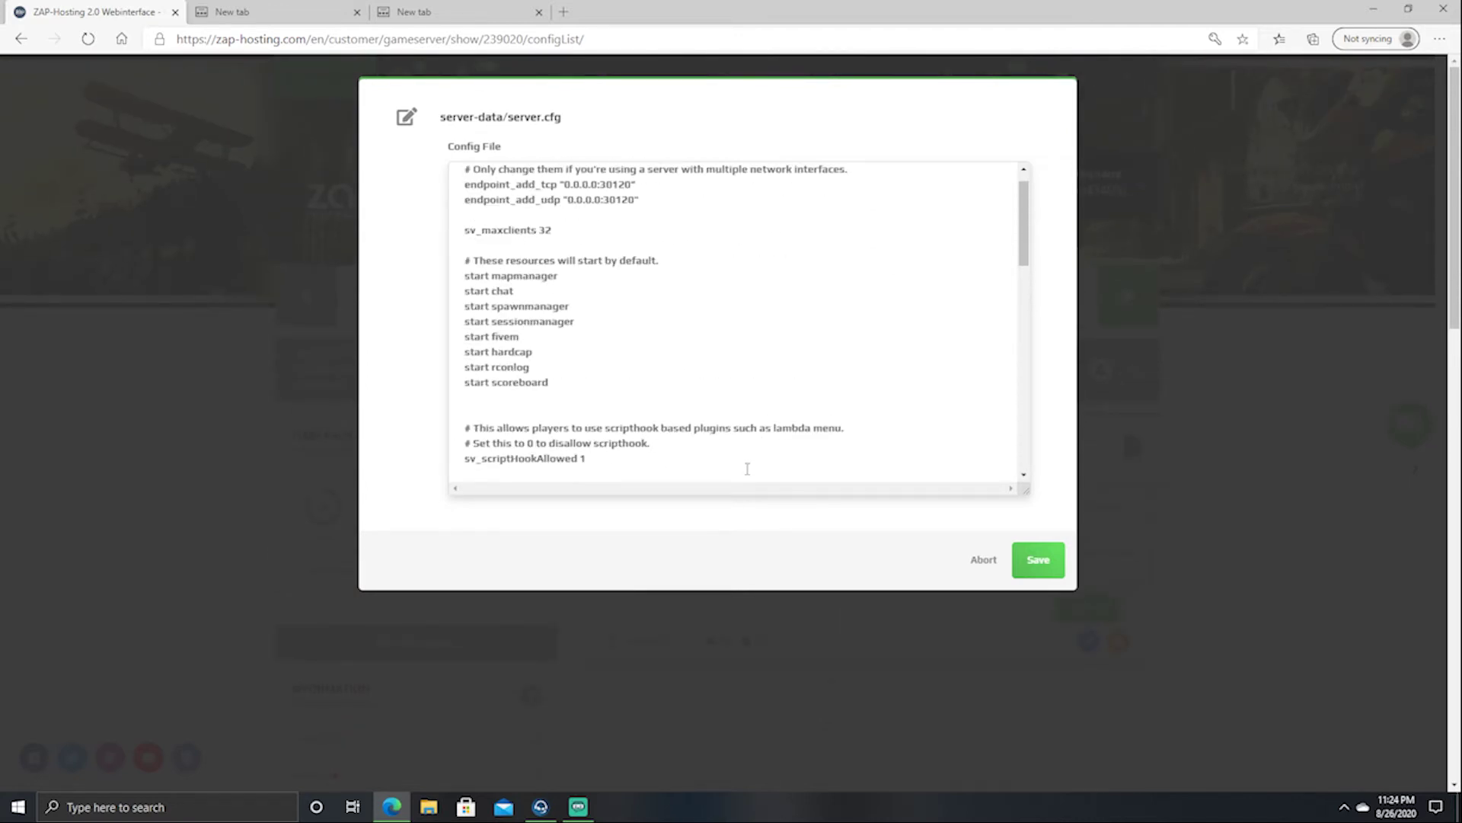
scroll(691, 347, down, 2)
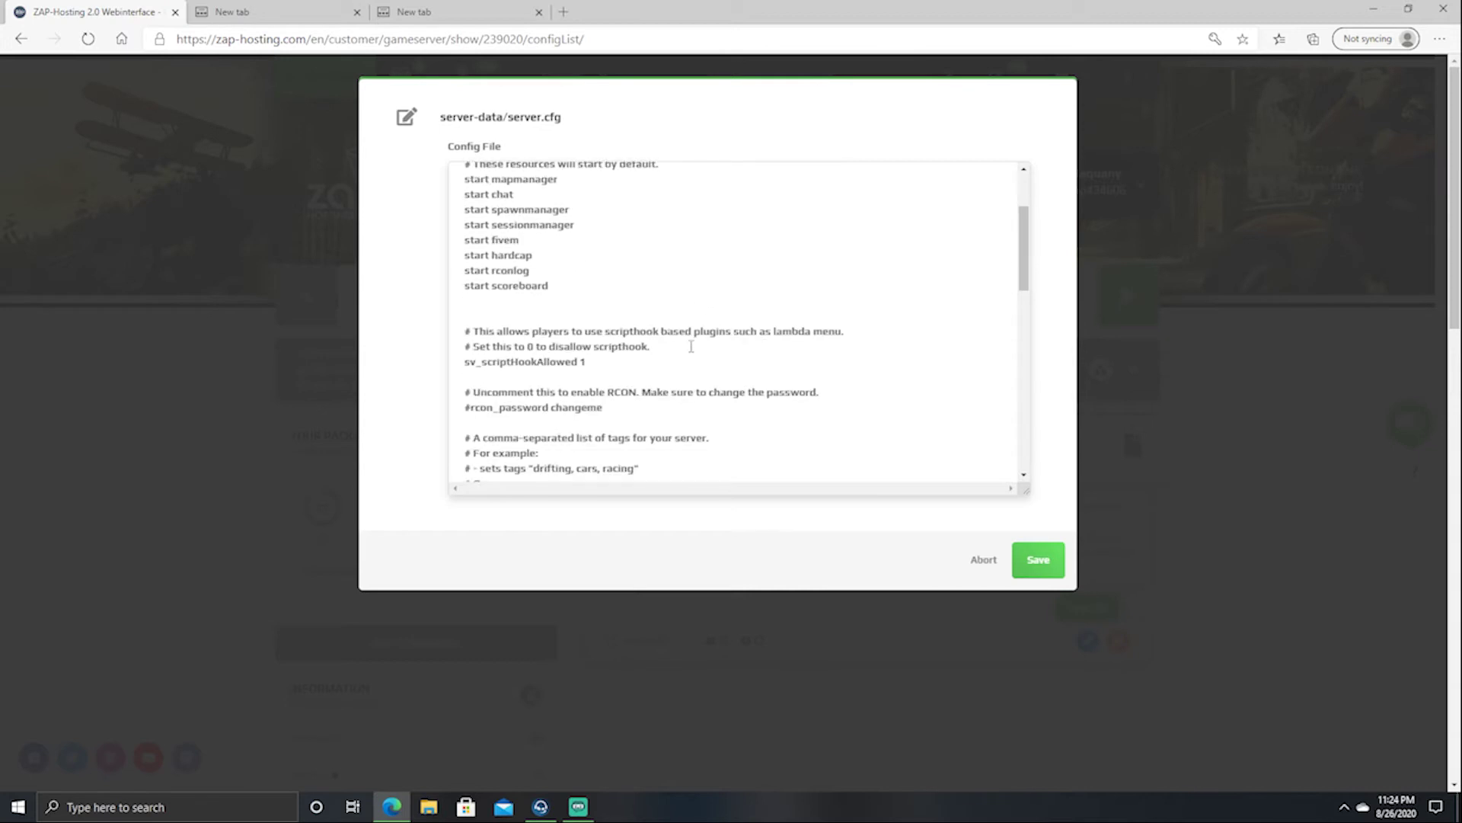
click(983, 559)
Step: Review the FiveM server's Installed games list, then go to the Versions (Game updates) page
scroll(457, 450, down, 7)
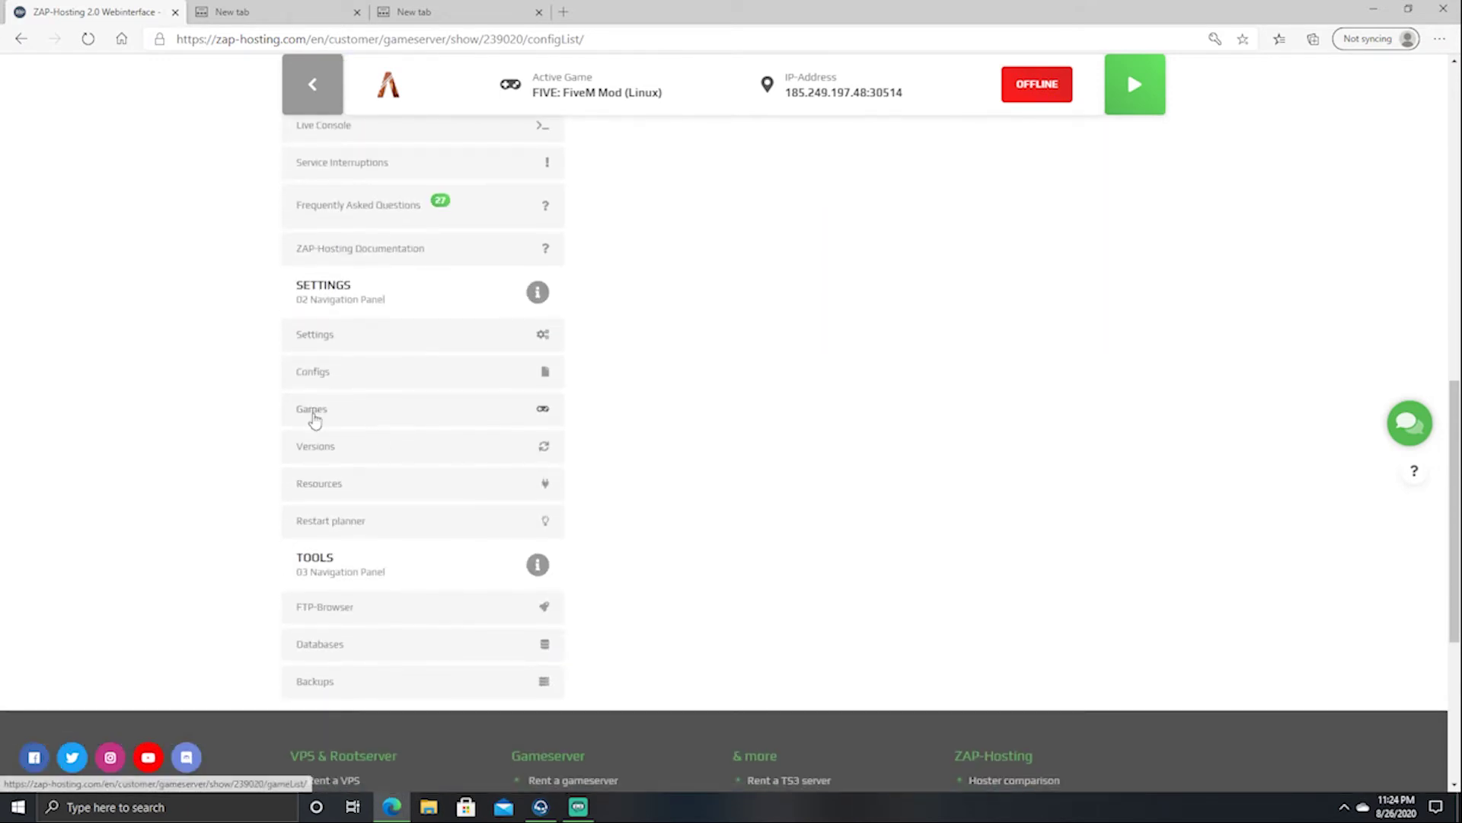
click(315, 423)
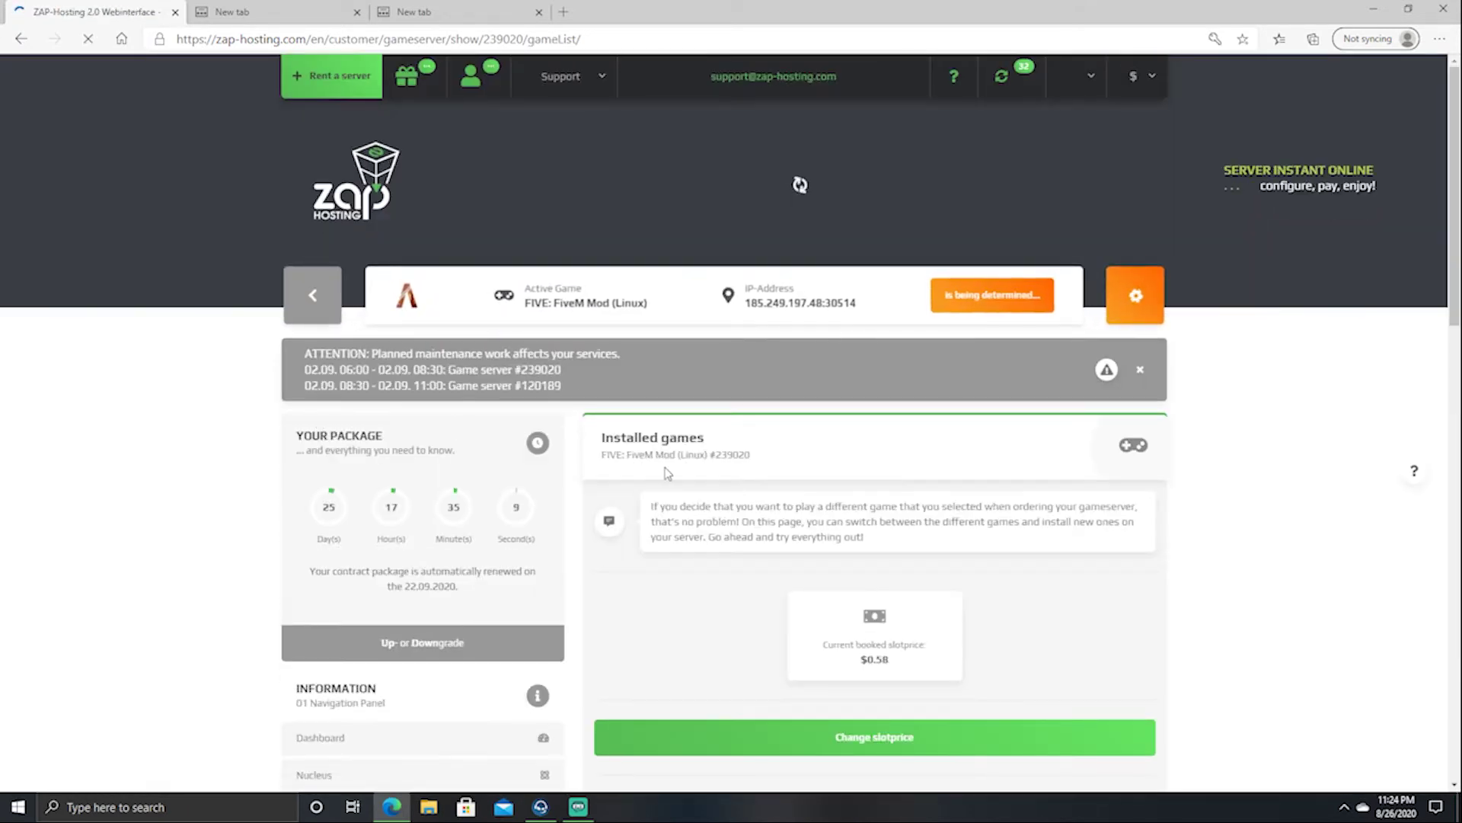
scroll(762, 487, down, 3)
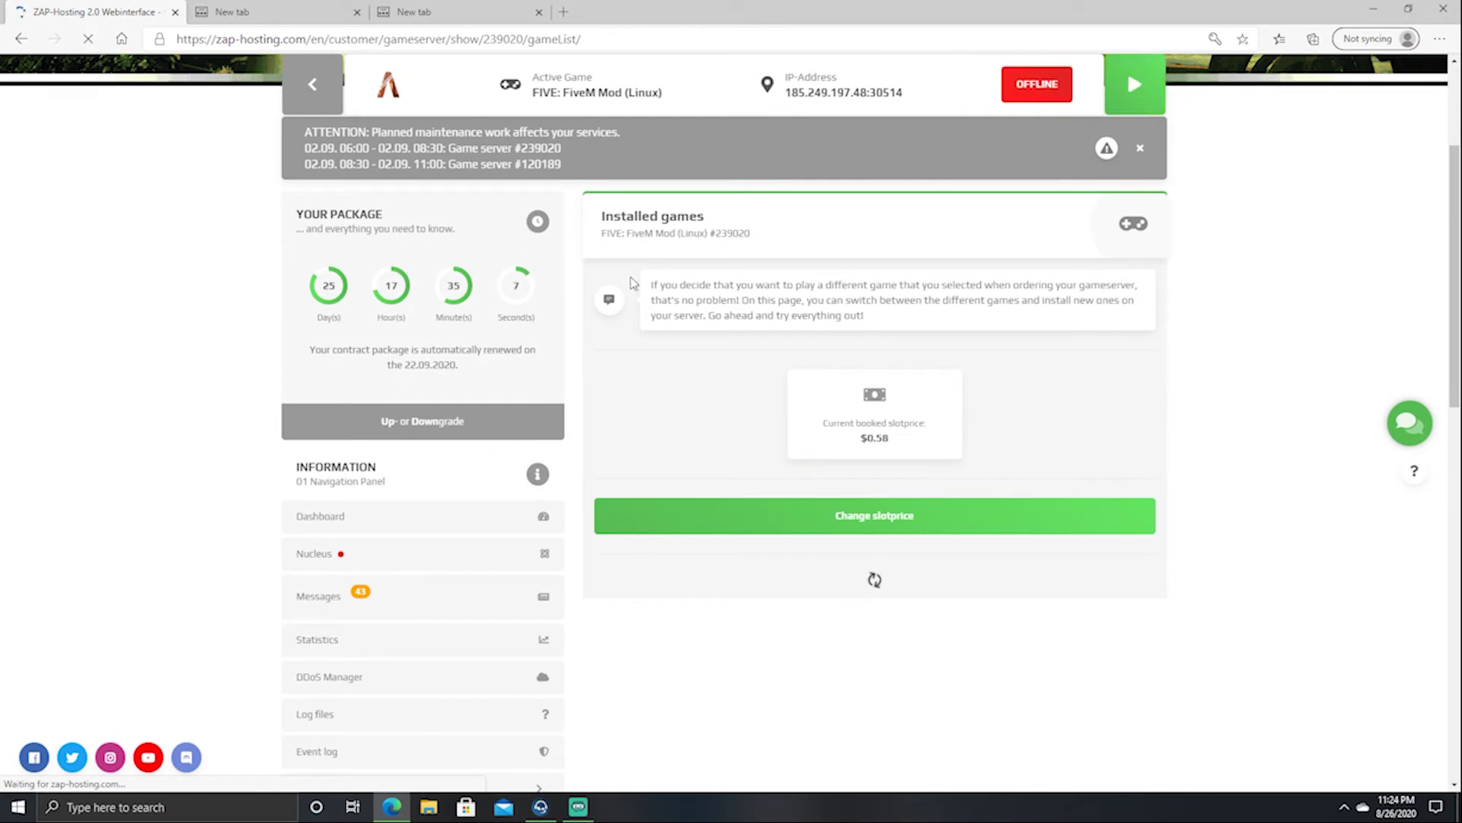
scroll(876, 503, down, 3)
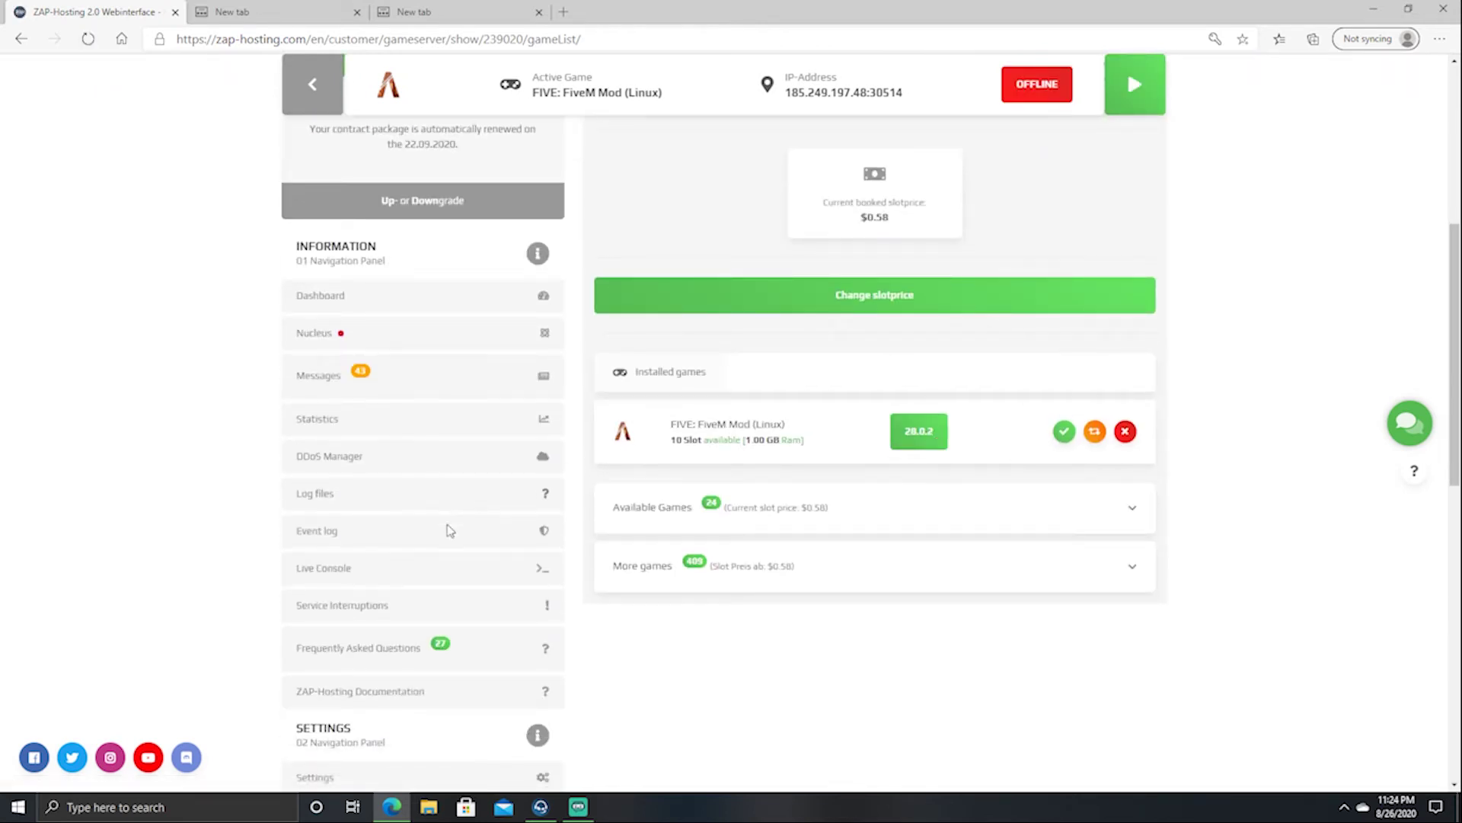
scroll(383, 594, down, 2)
scroll(382, 594, down, 4)
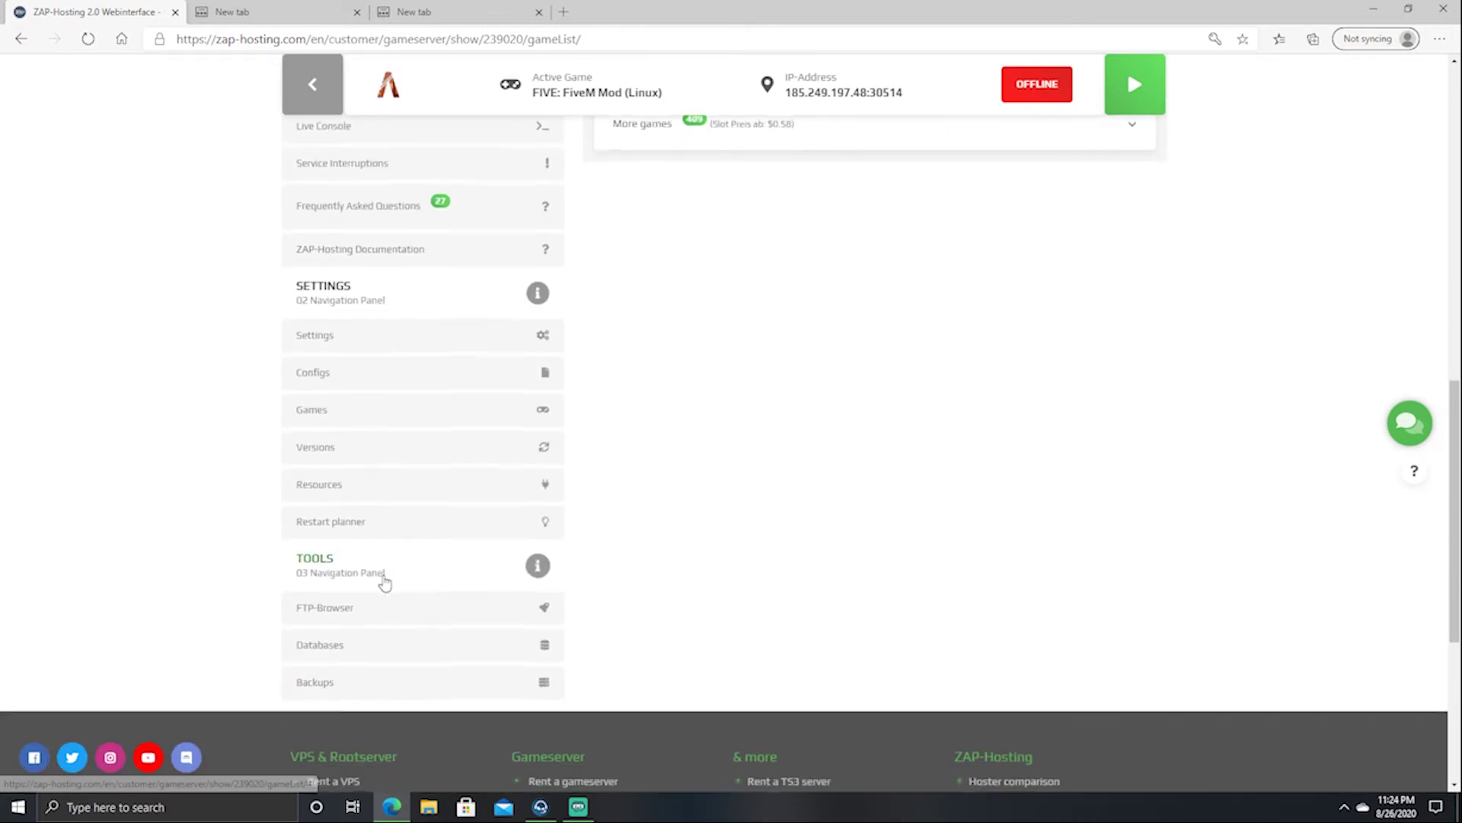
click(318, 452)
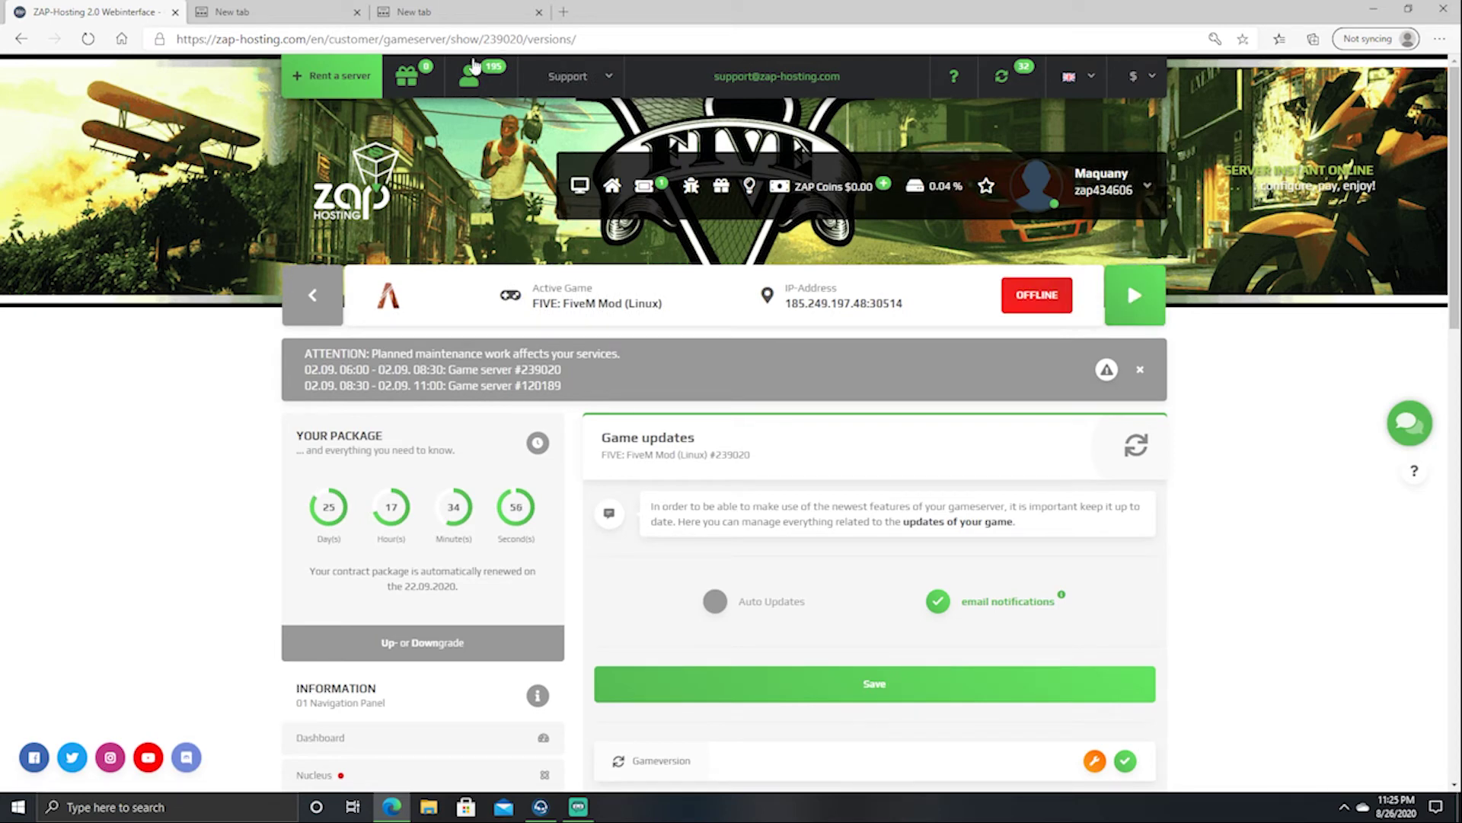
scroll(427, 520, down, 10)
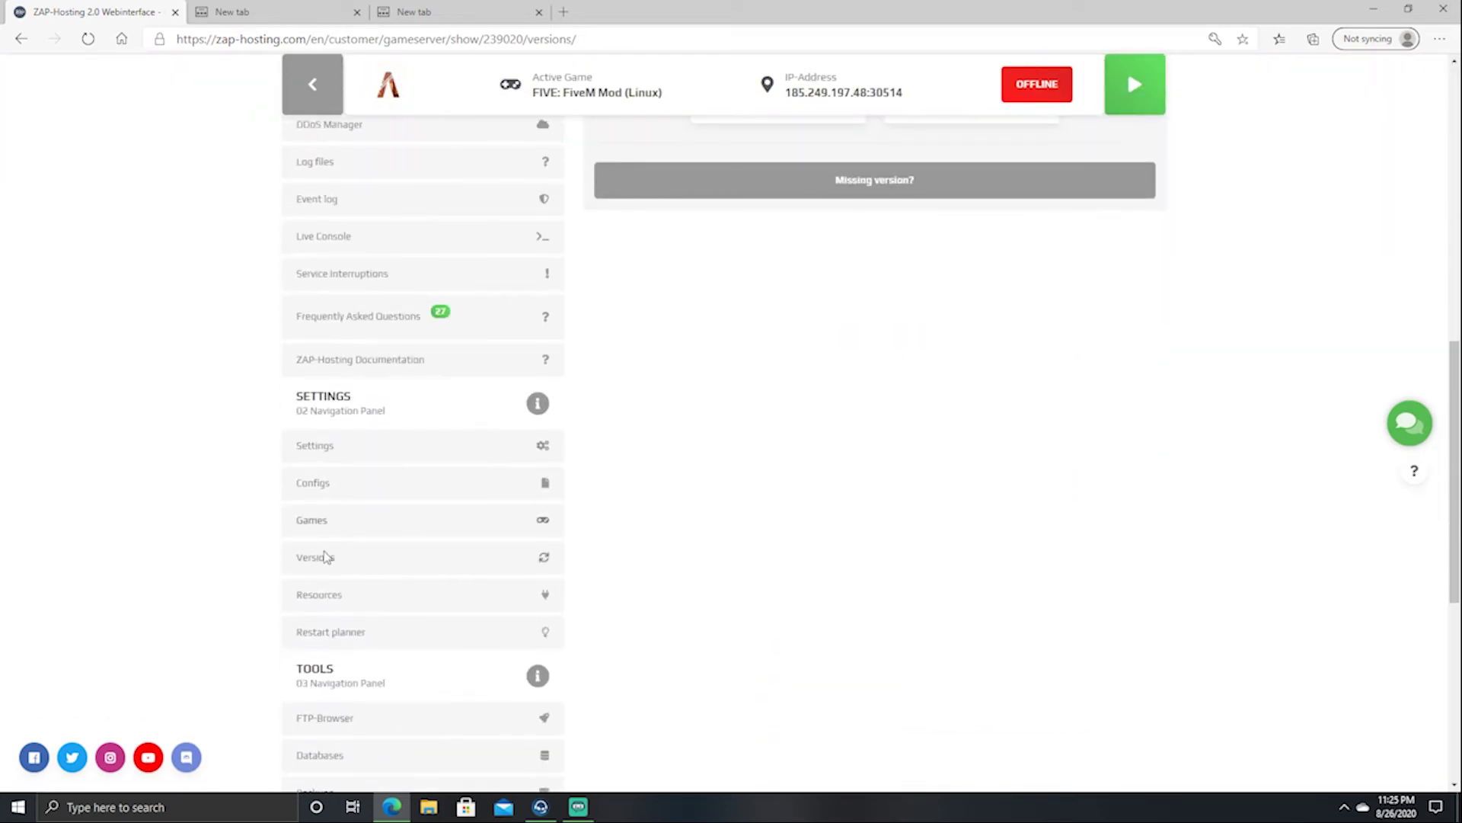
click(415, 545)
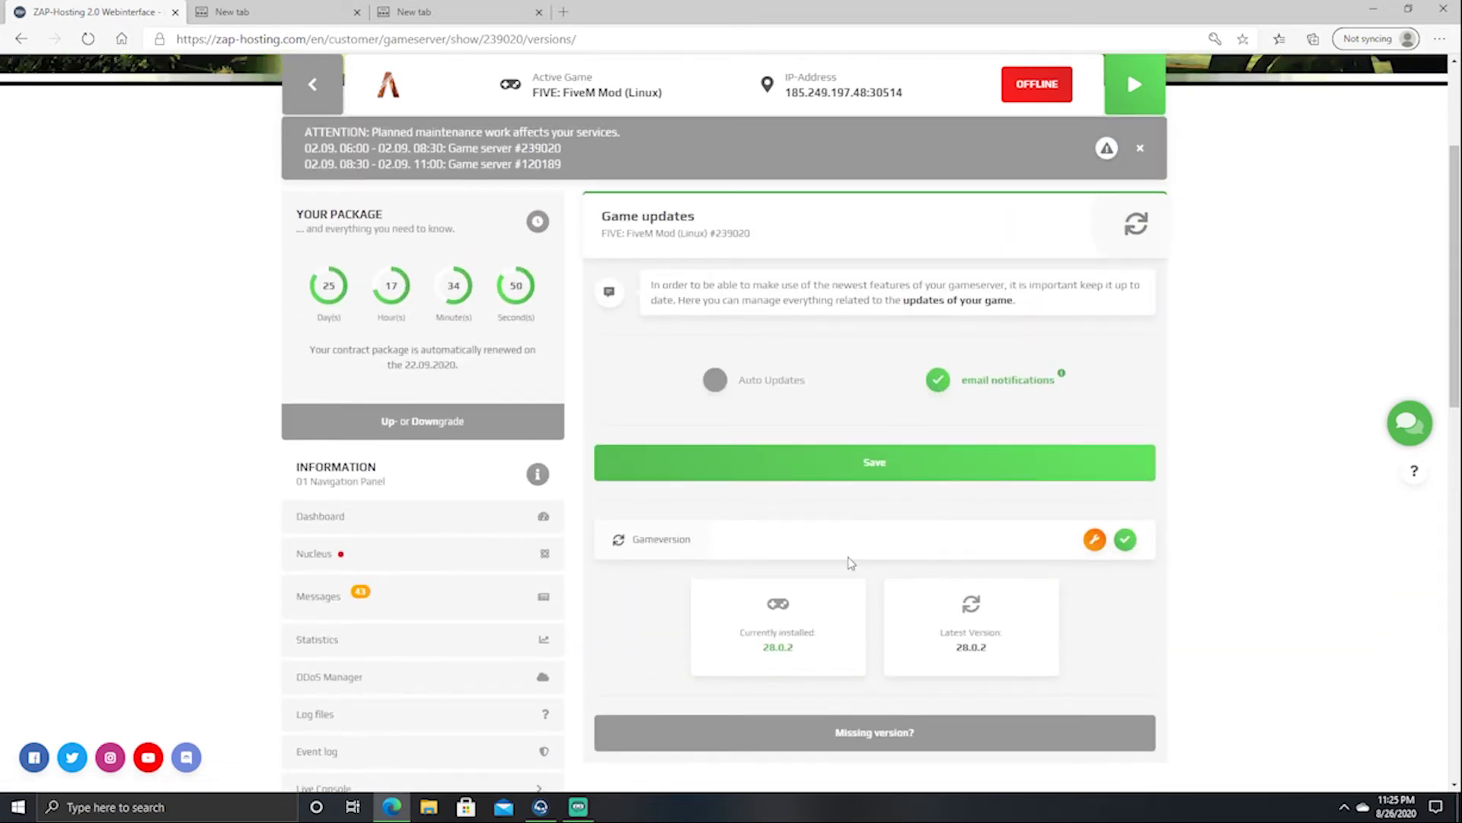
click(1093, 539)
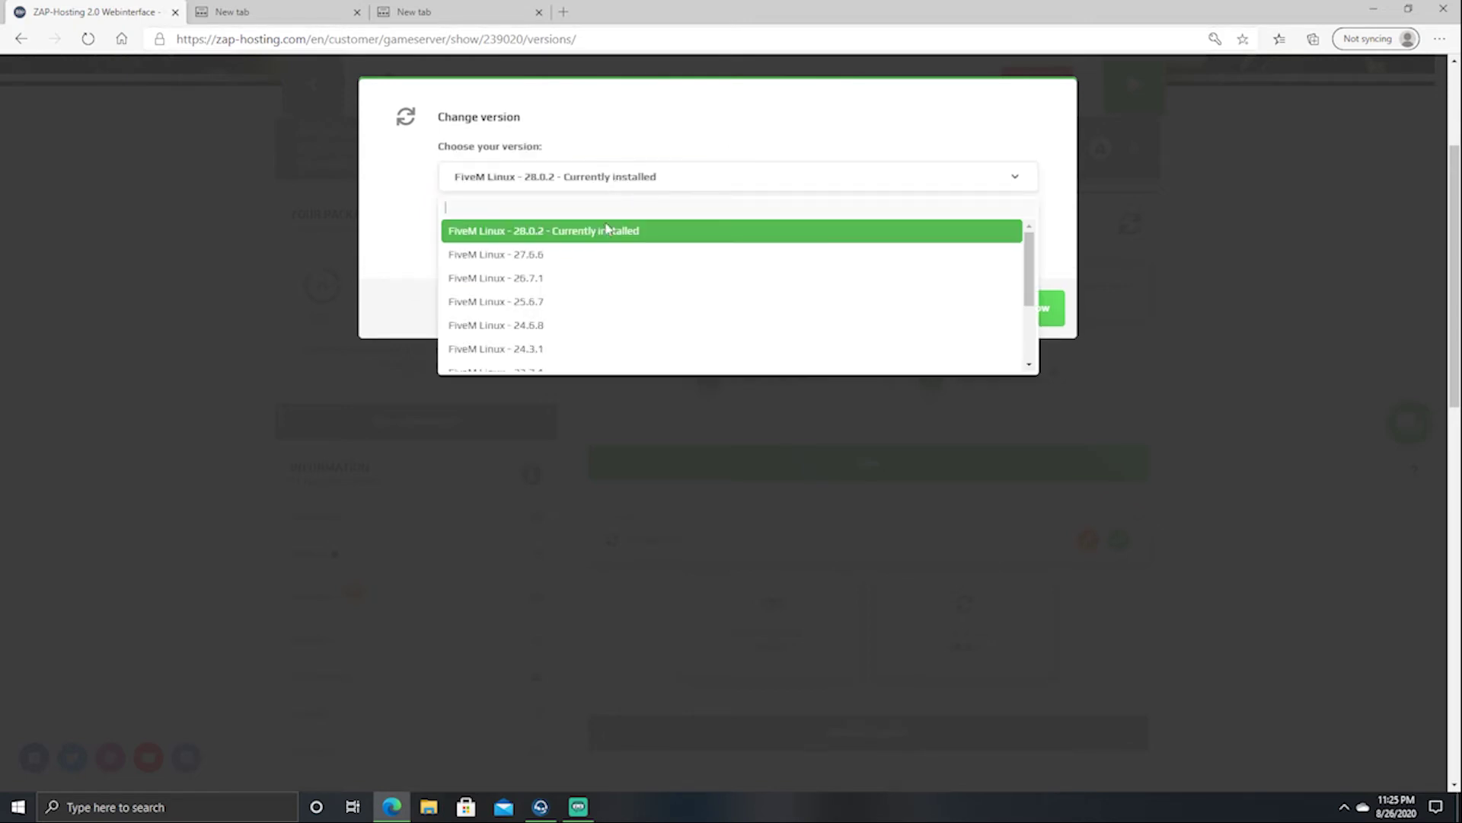
scroll(562, 286, down, 3)
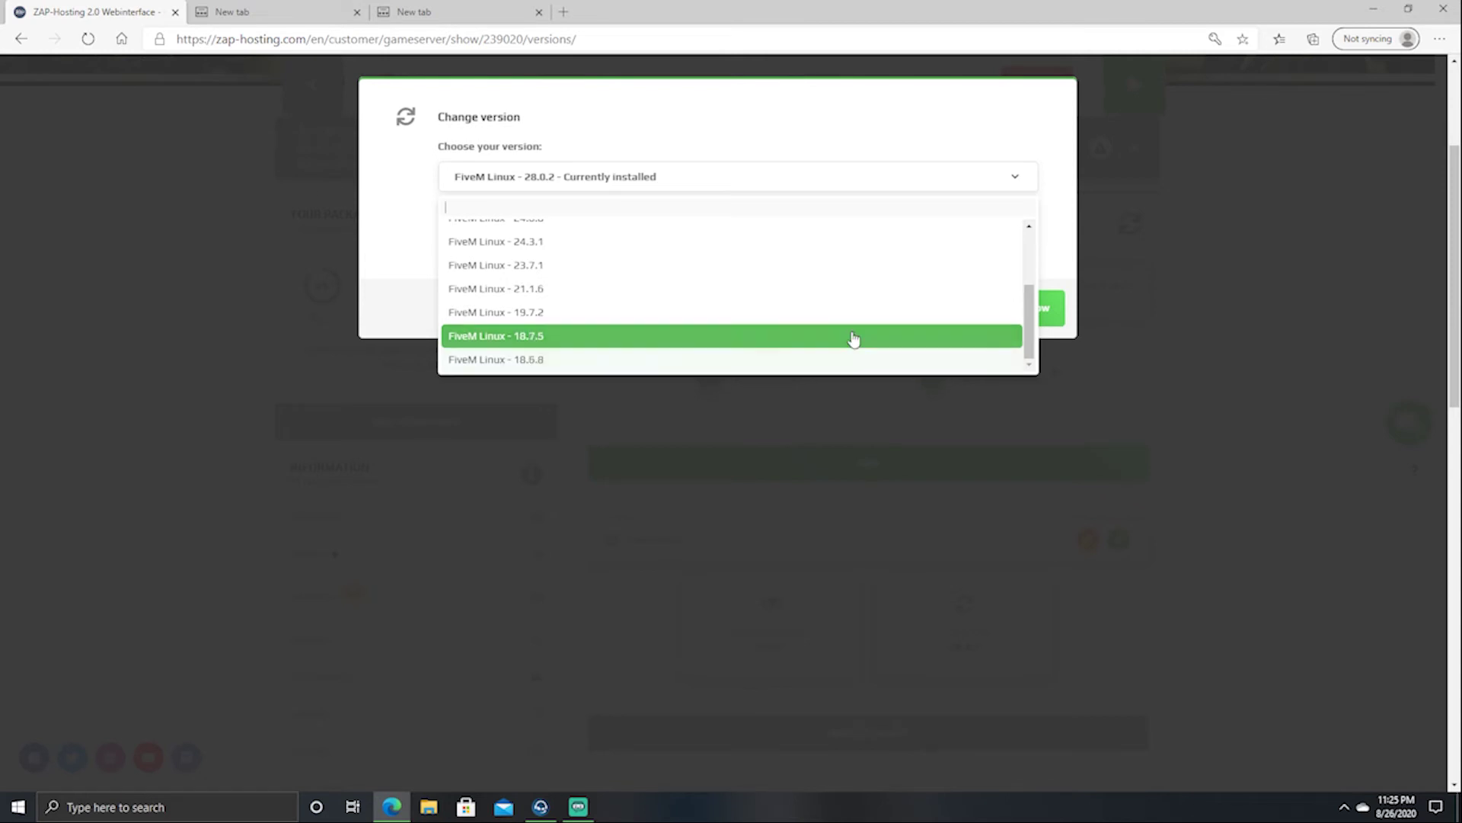
click(1289, 526)
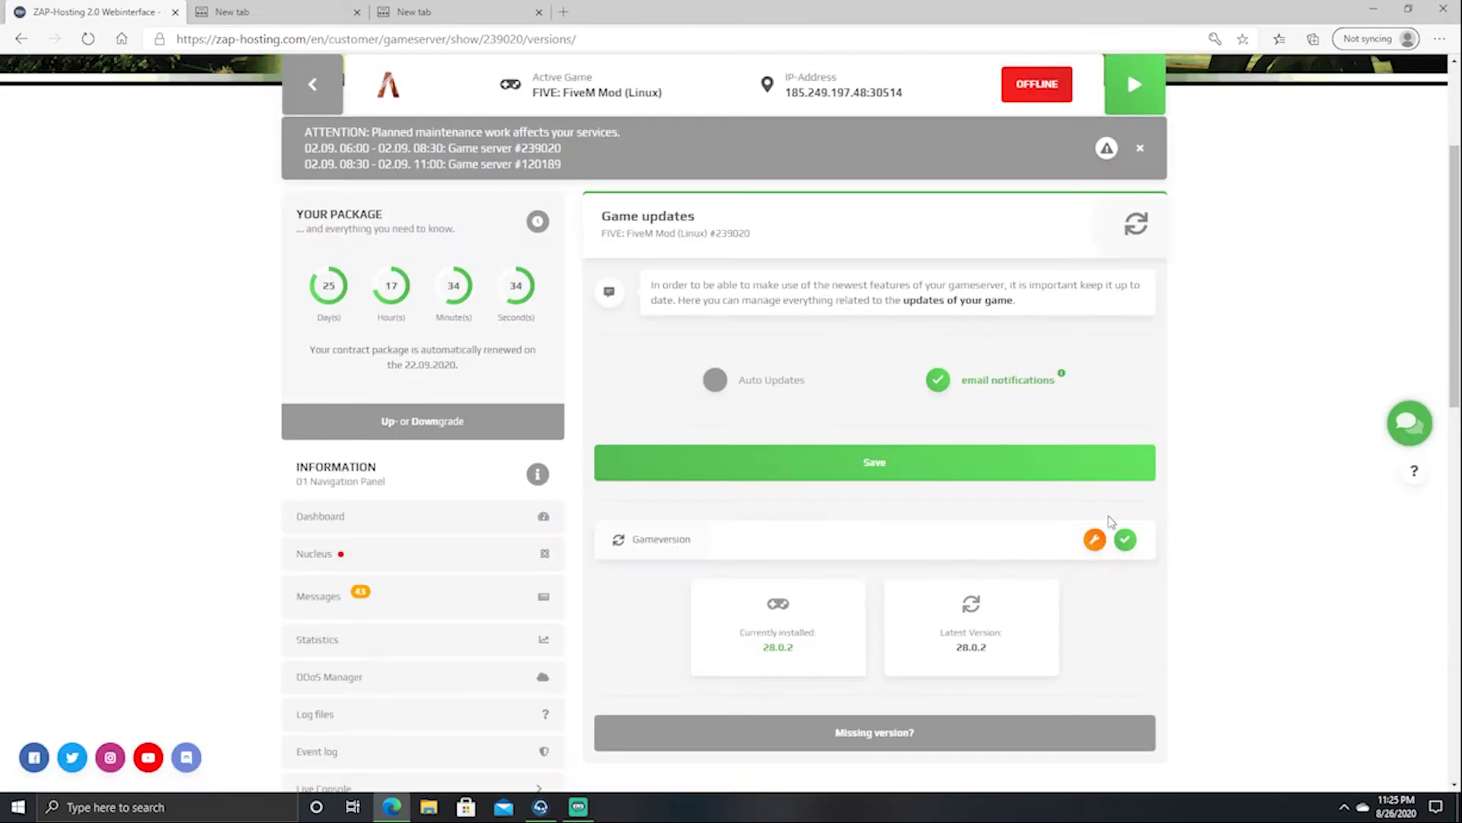
scroll(872, 525, down, 2)
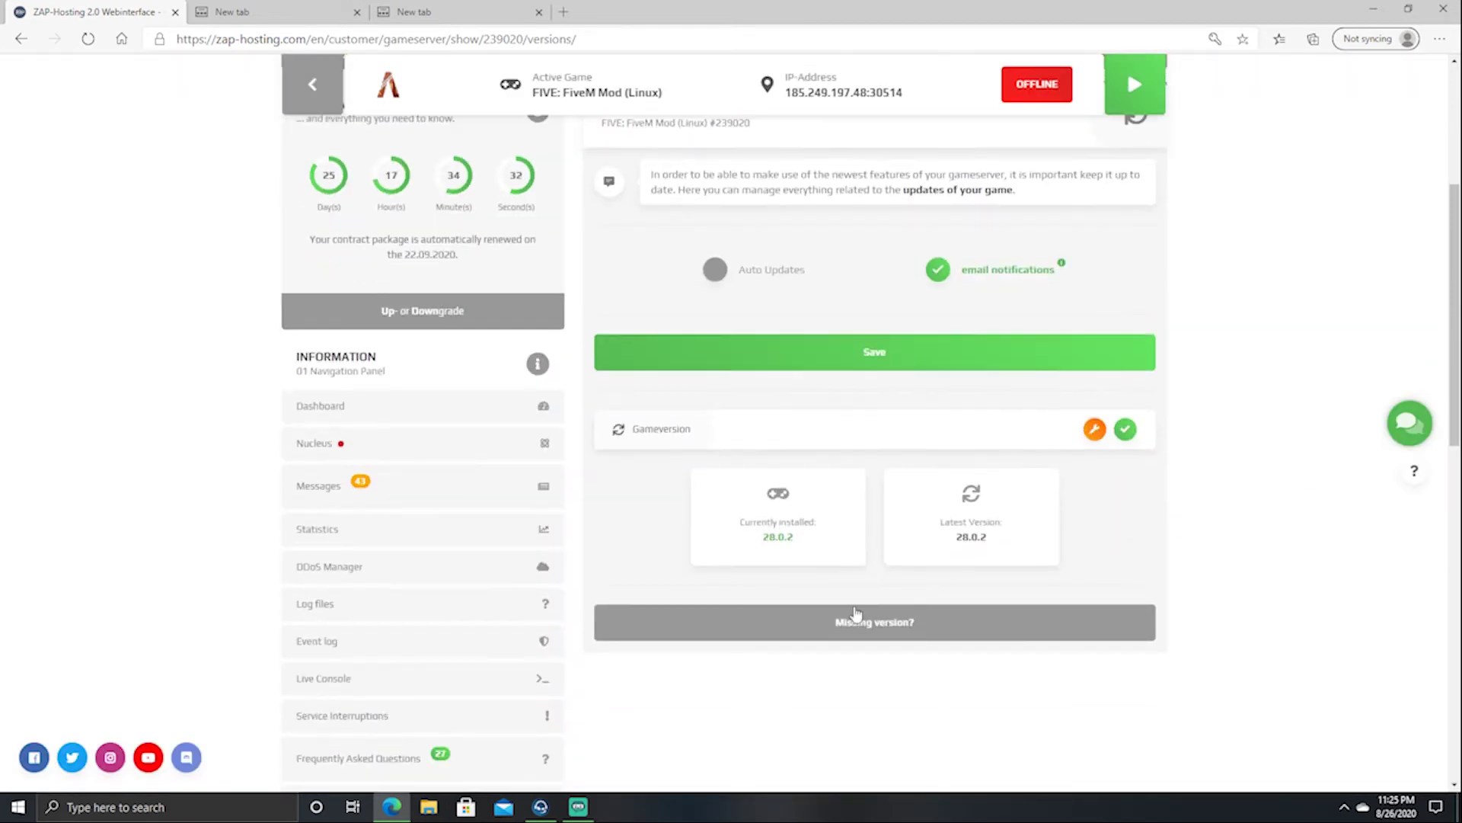
scroll(358, 651, down, 6)
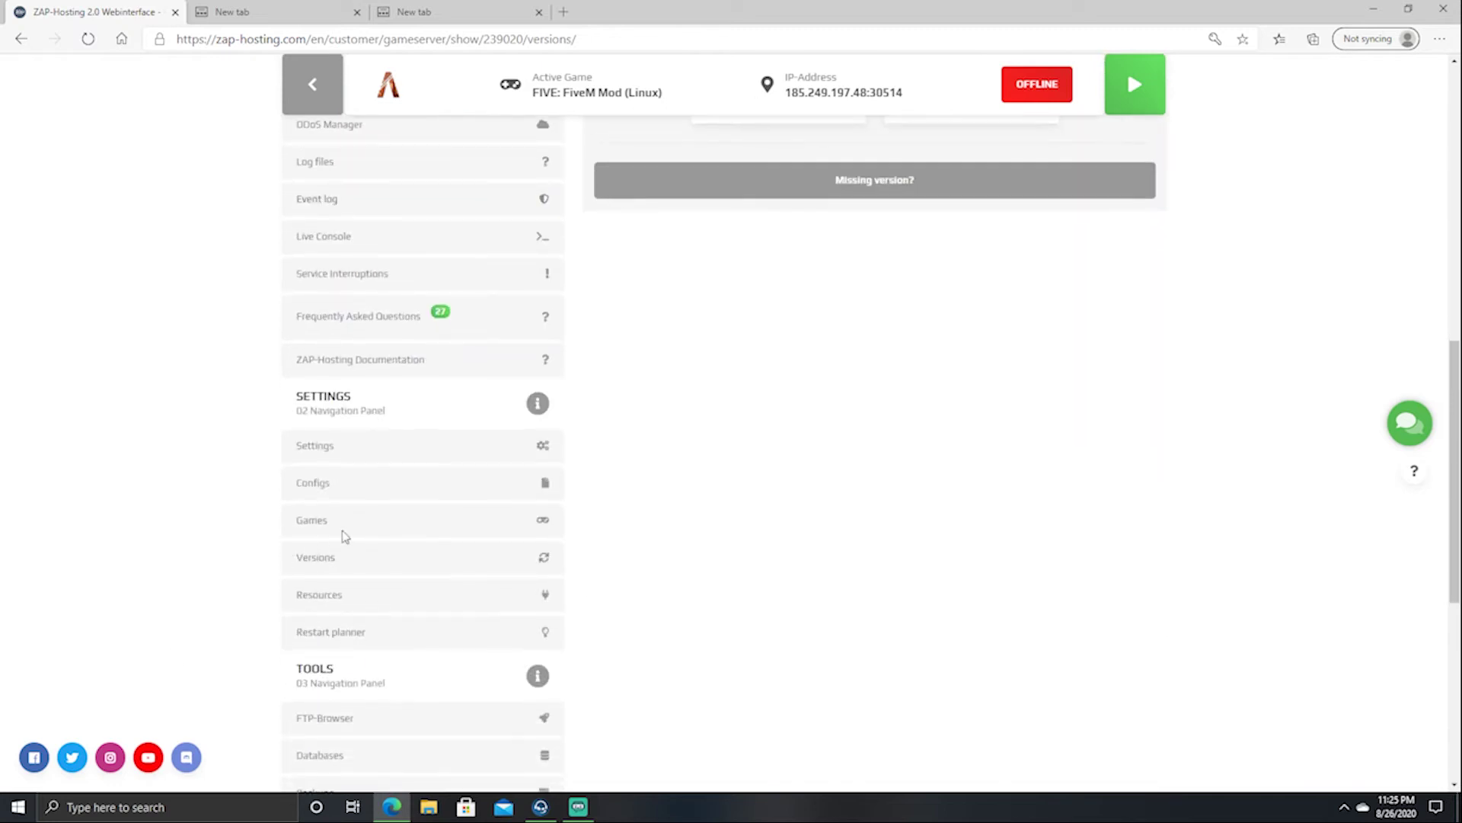
scroll(655, 473, up, 6)
scroll(604, 510, down, 7)
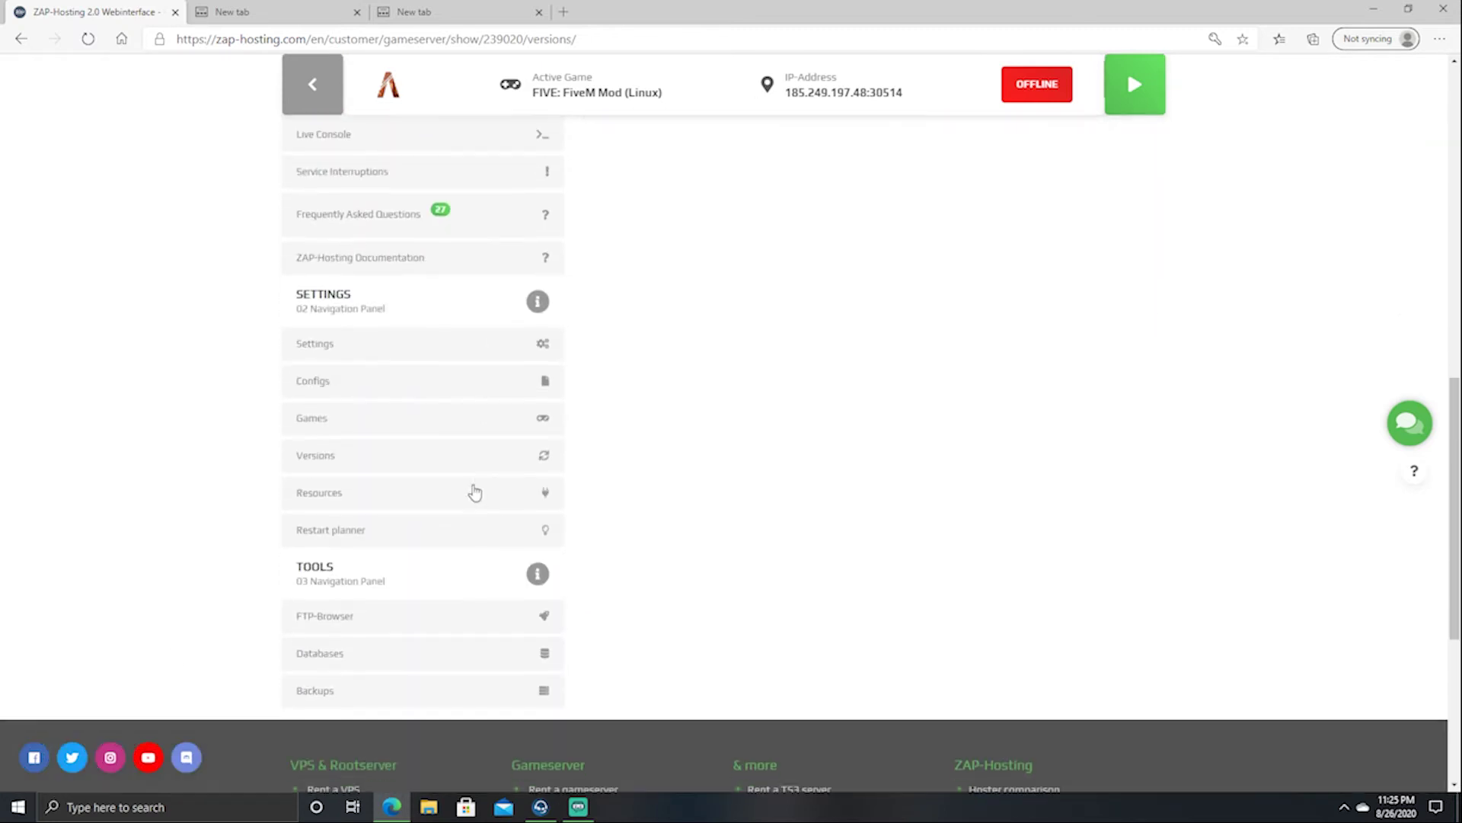
Step: Open Resources to list All Plugins and highlight the MySql Async plugin name
click(383, 495)
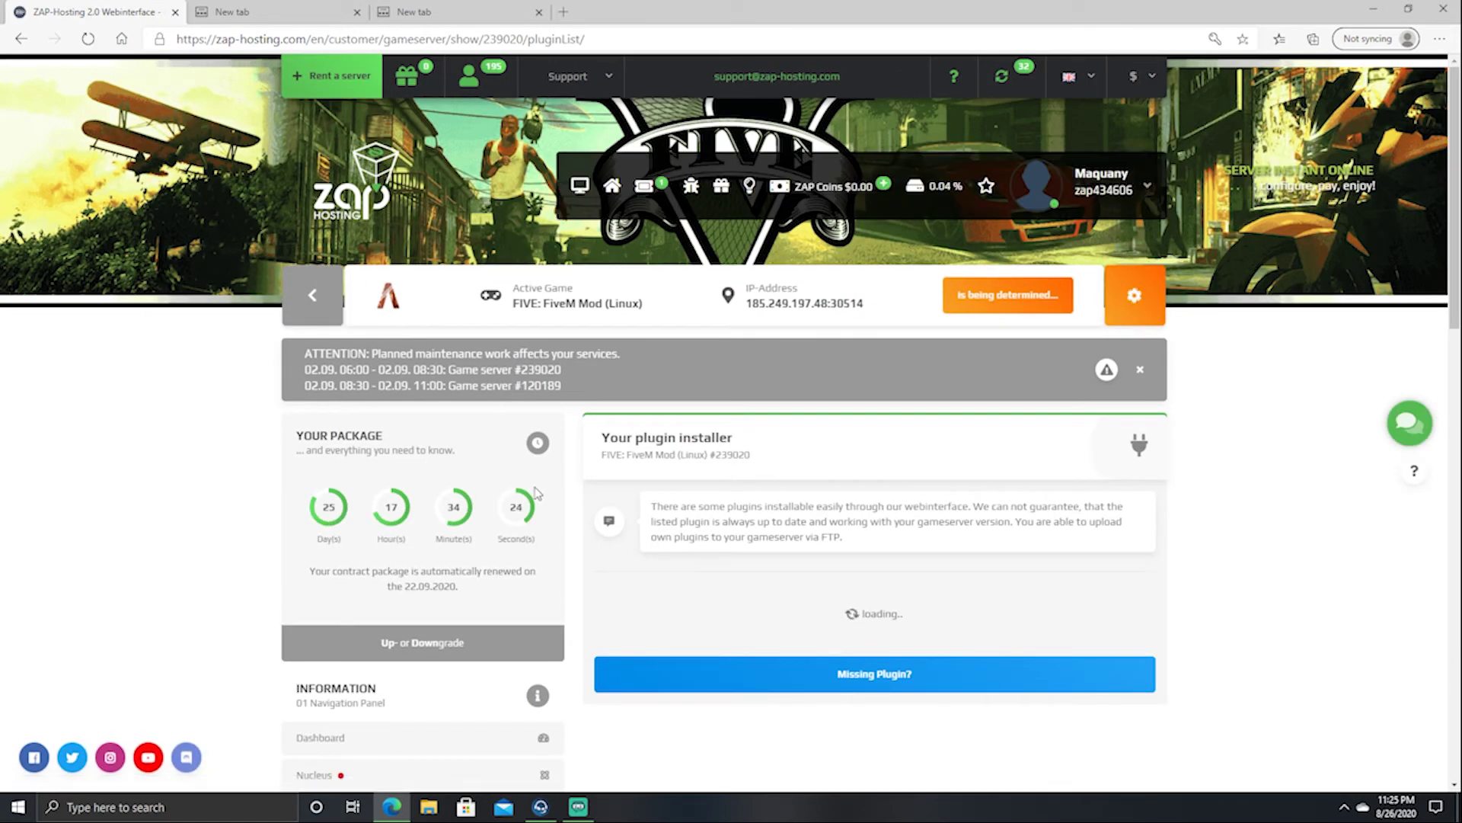
scroll(838, 506, down, 3)
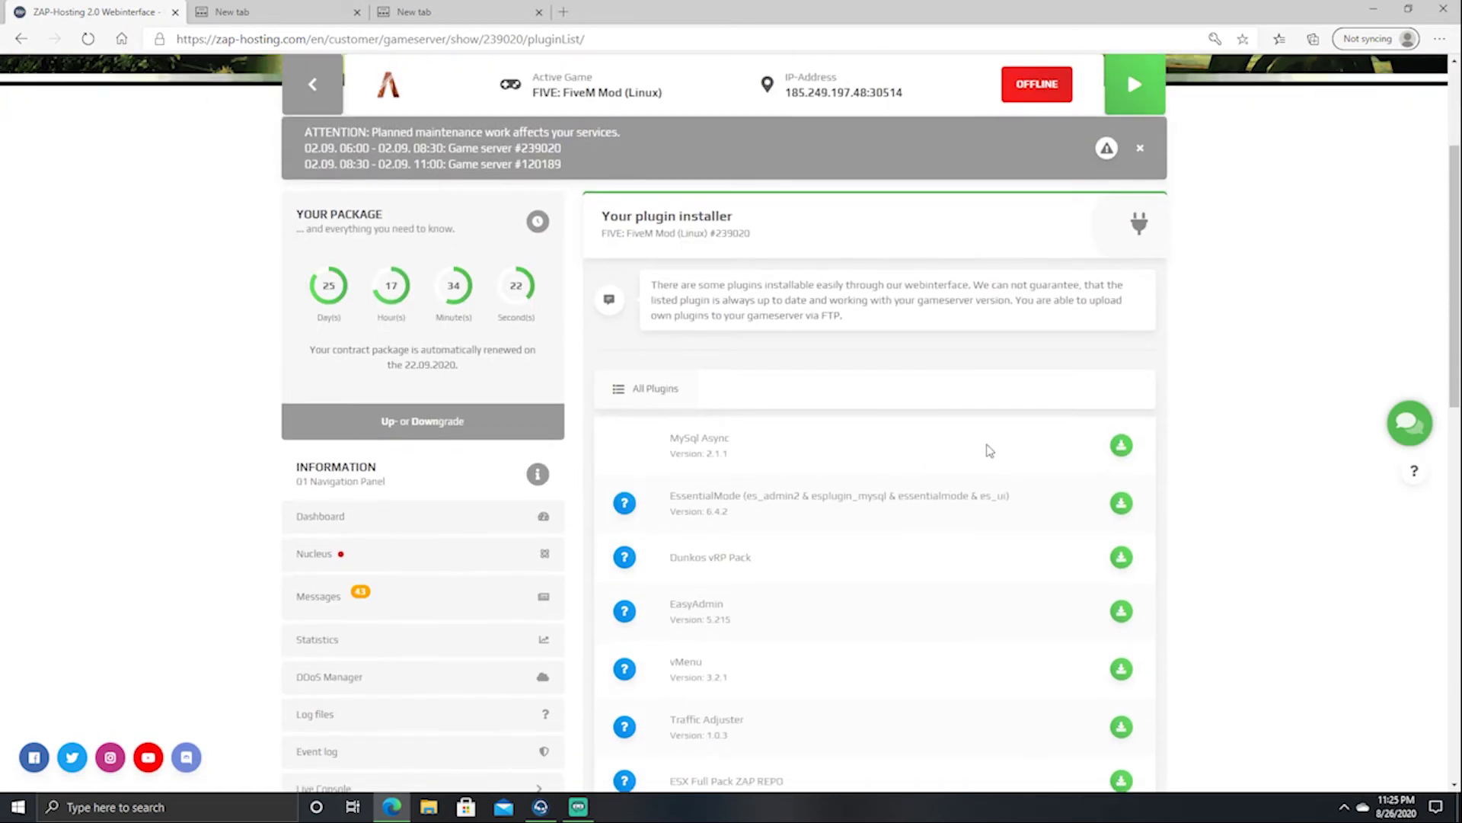
scroll(989, 448, down, 3)
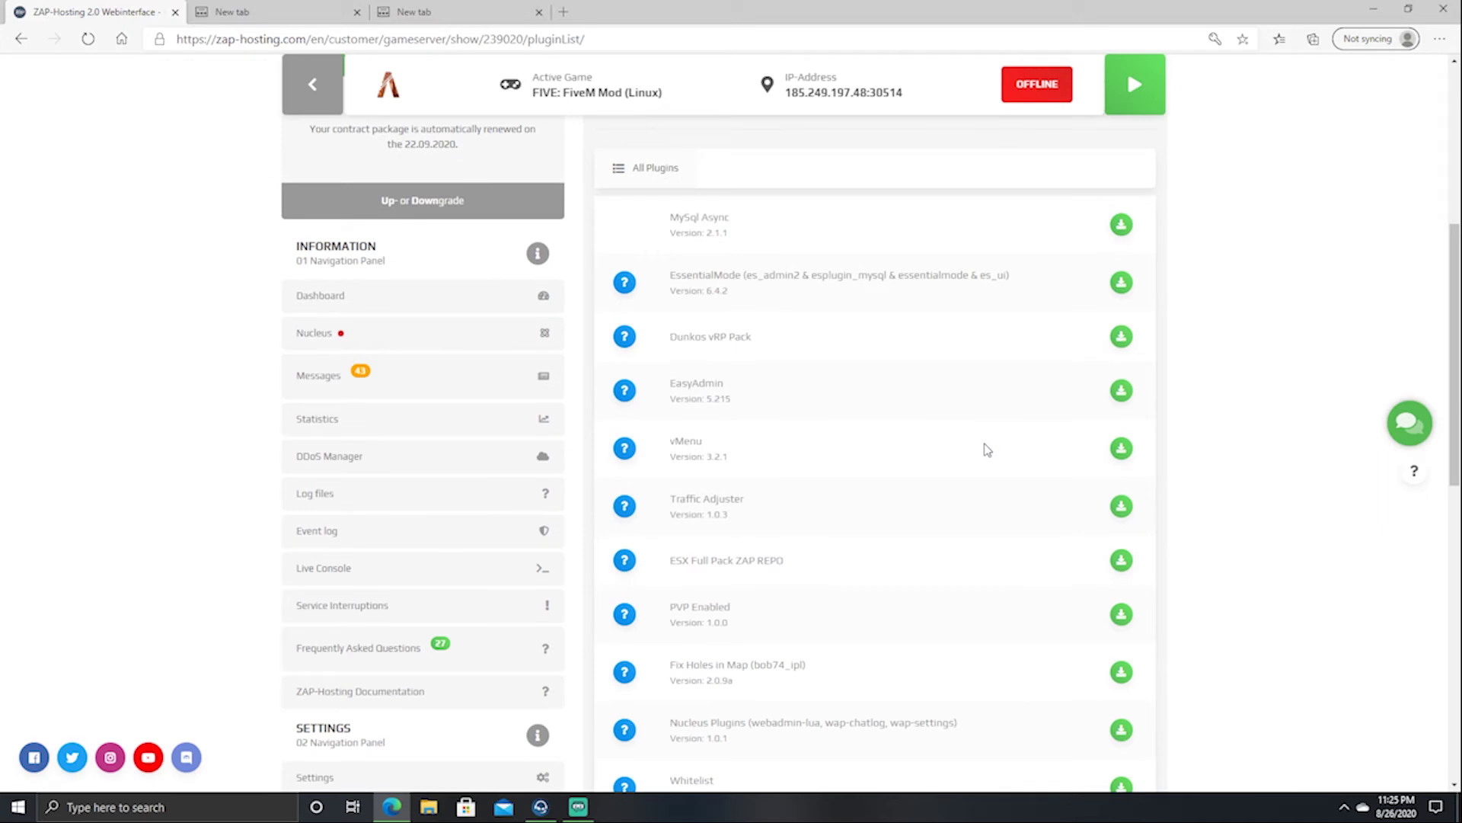
scroll(975, 373, down, 2)
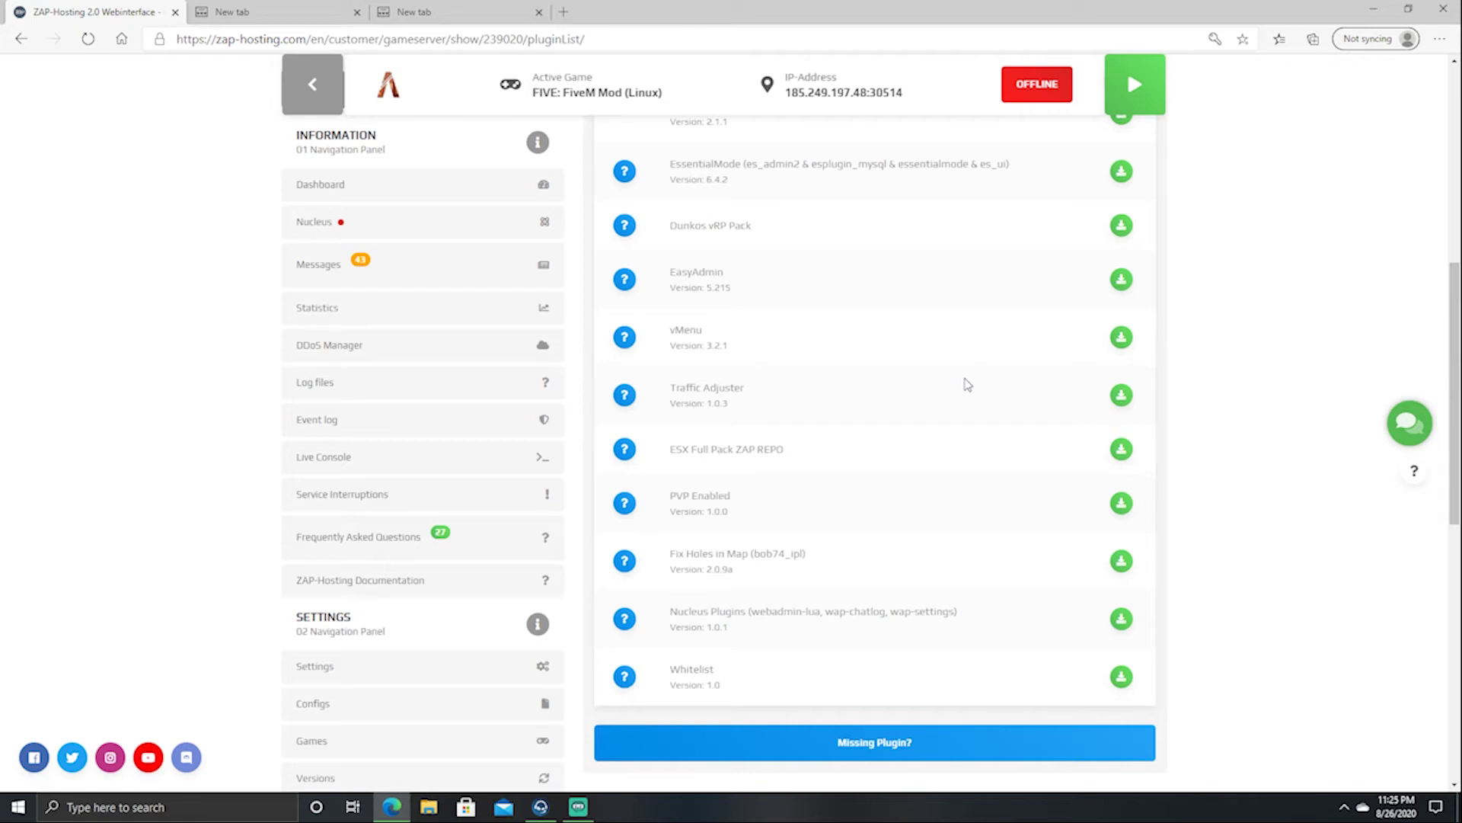
scroll(967, 385, up, 5)
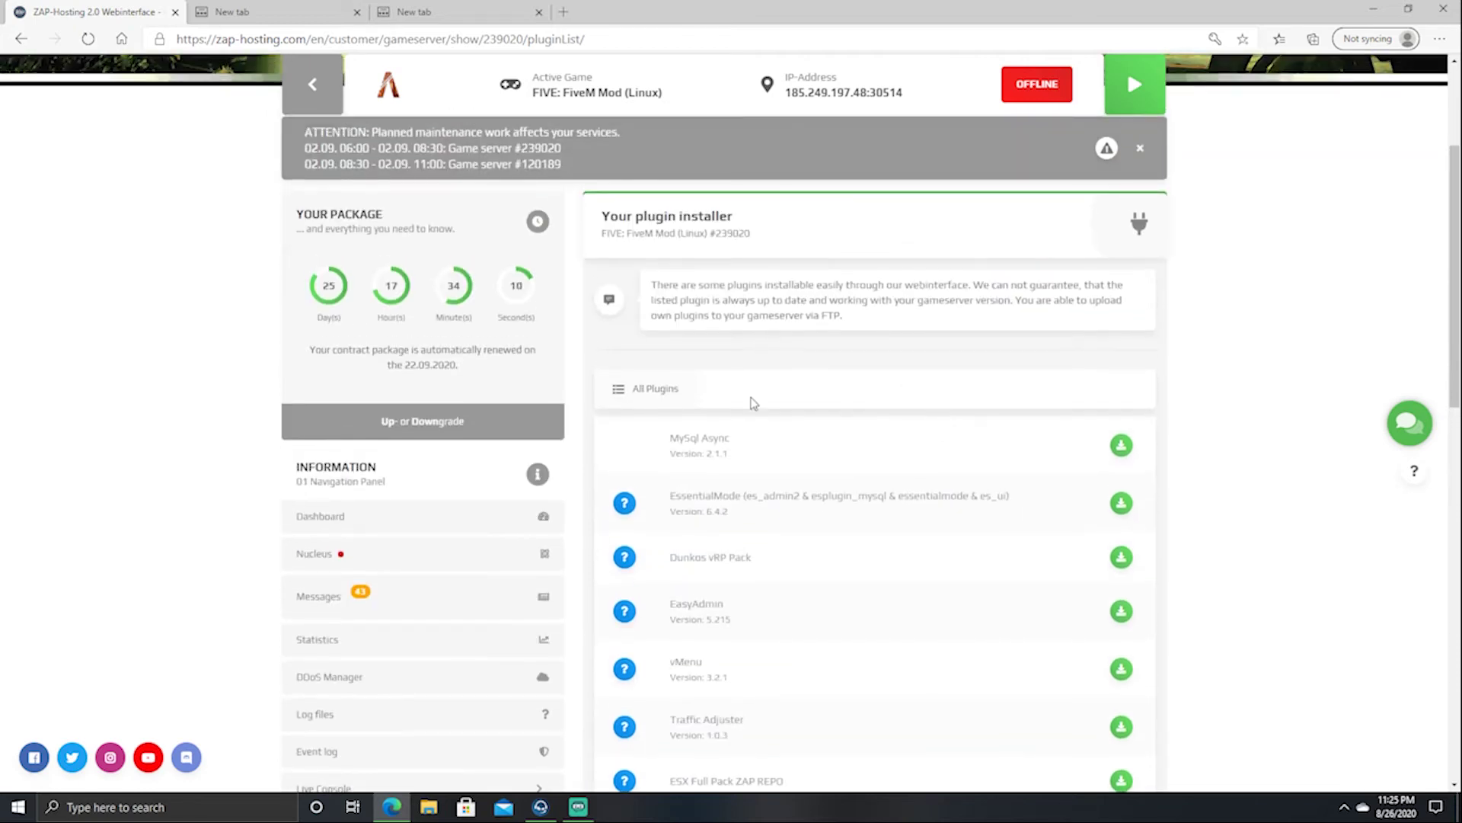
drag(658, 447, 712, 437)
click(732, 443)
click(702, 435)
click(719, 439)
Step: Highlight the EssentialMode plugin and its components such as esplugin_mysql and es_ui
scroll(731, 461, down, 1)
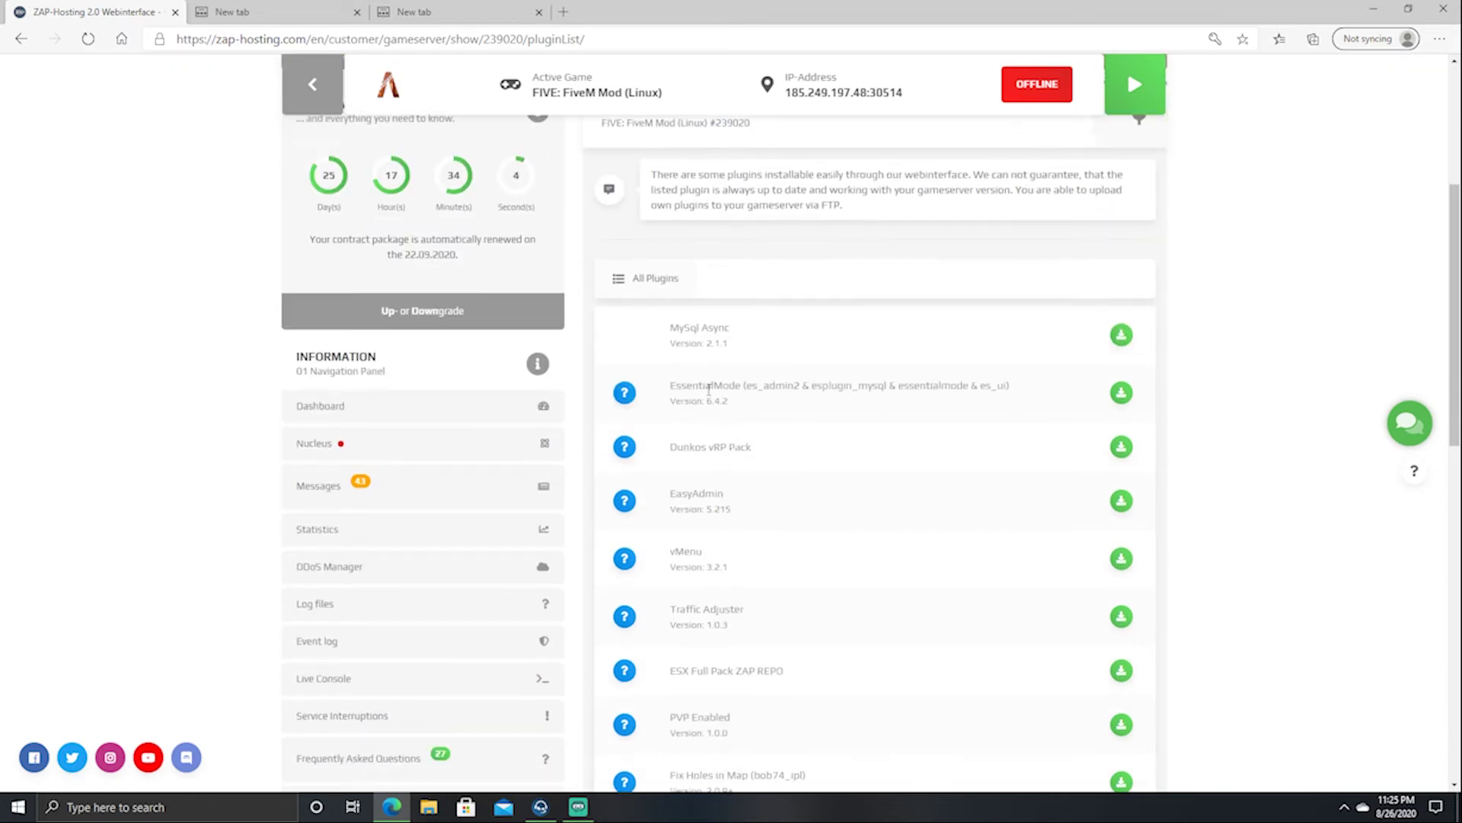
drag(673, 385, 743, 384)
click(742, 385)
drag(935, 384, 889, 385)
click(866, 387)
click(854, 387)
click(901, 385)
drag(1010, 385, 939, 384)
click(898, 384)
drag(783, 384, 898, 385)
click(747, 464)
Step: Highlight the Dunkos vRP Pack, EasyAdmin, vMenu and Traffic Adjuster plugin names
drag(684, 449, 756, 458)
click(691, 458)
double_click(673, 449)
click(729, 449)
drag(702, 500, 714, 501)
scroll(701, 499, down, 1)
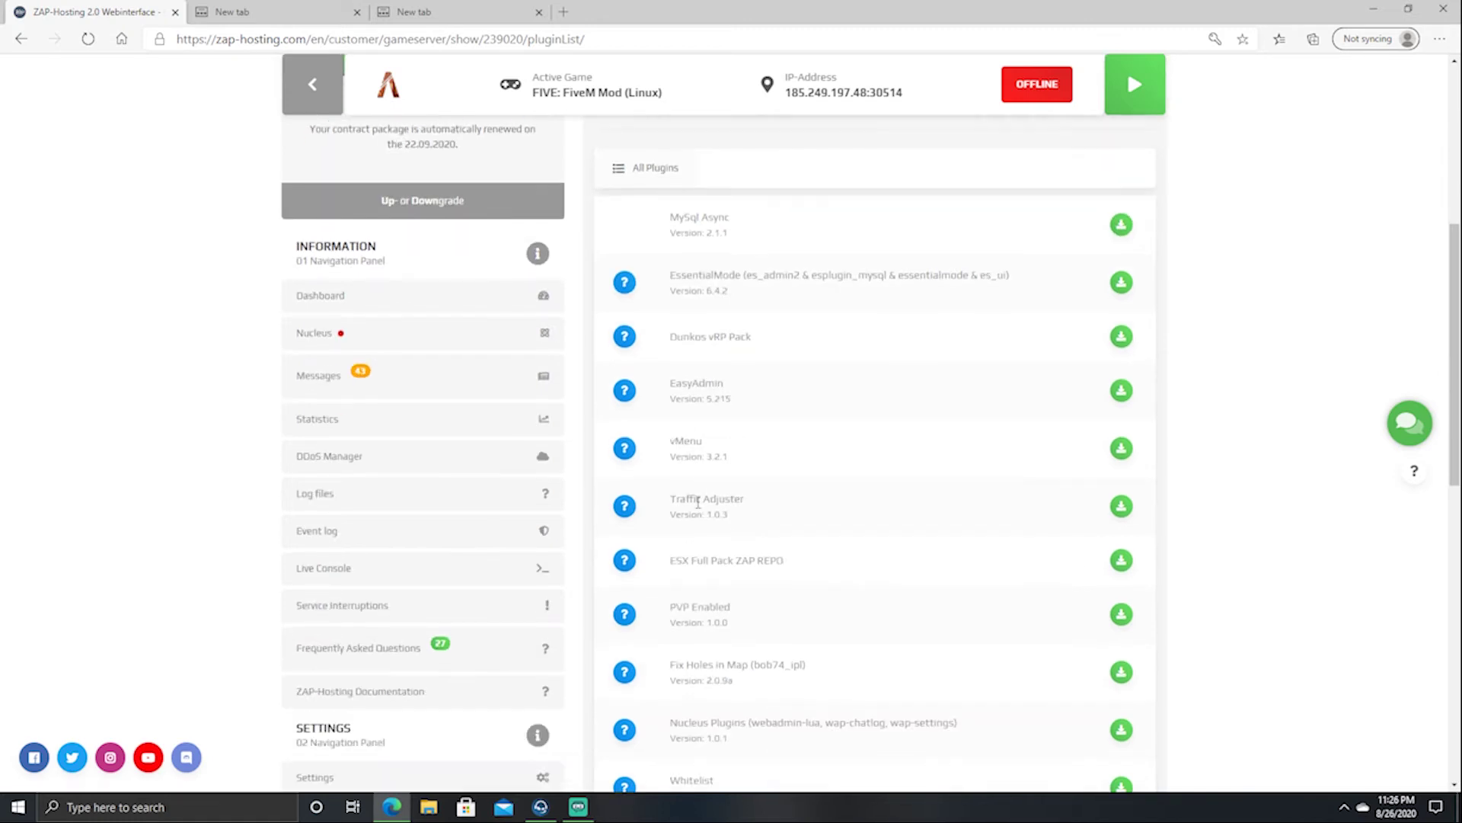
drag(715, 452, 702, 447)
double_click(714, 451)
click(676, 496)
drag(674, 496, 754, 498)
scroll(450, 539, down, 7)
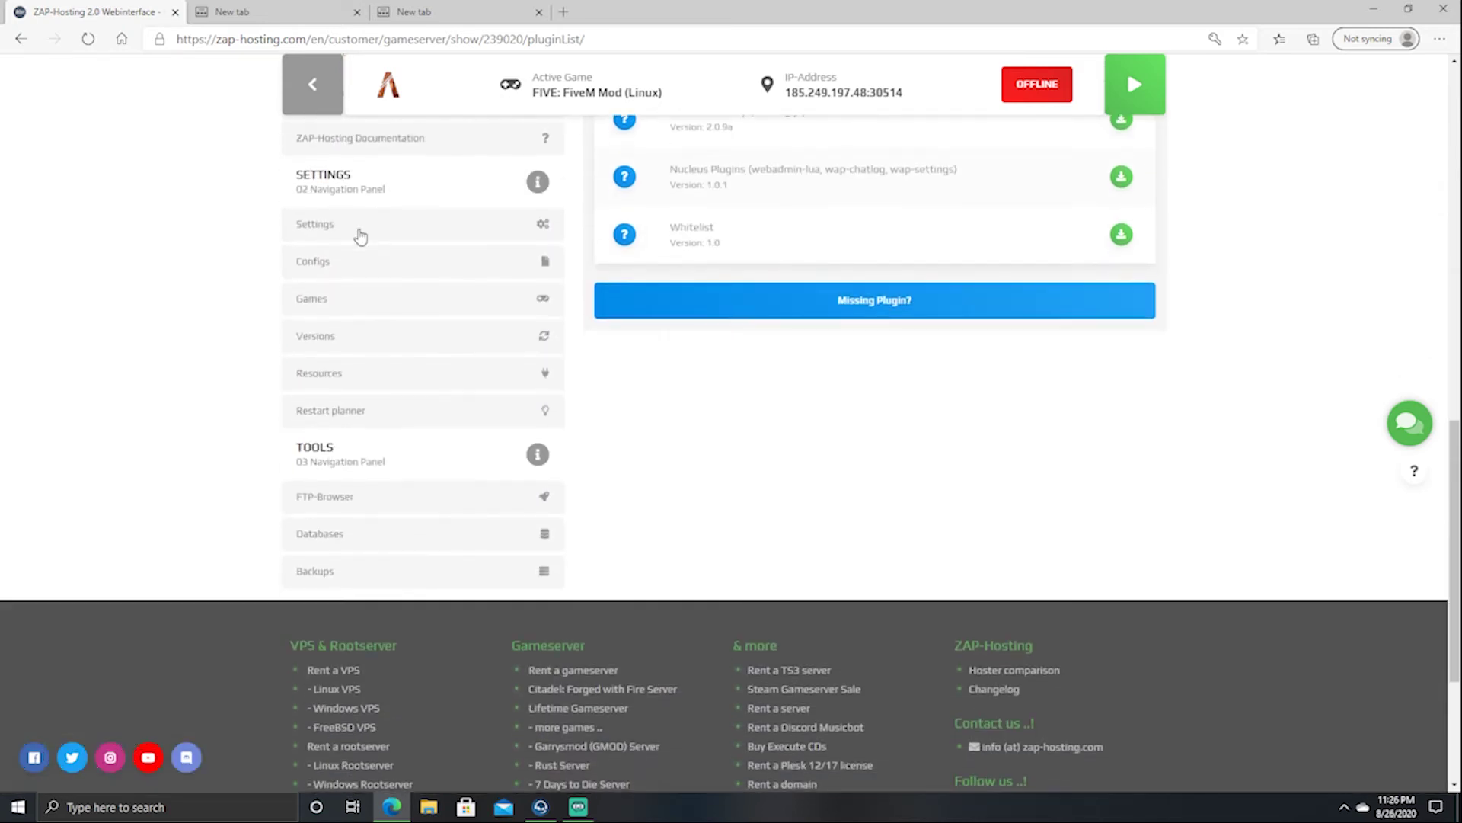
scroll(648, 370, up, 1)
scroll(648, 370, up, 6)
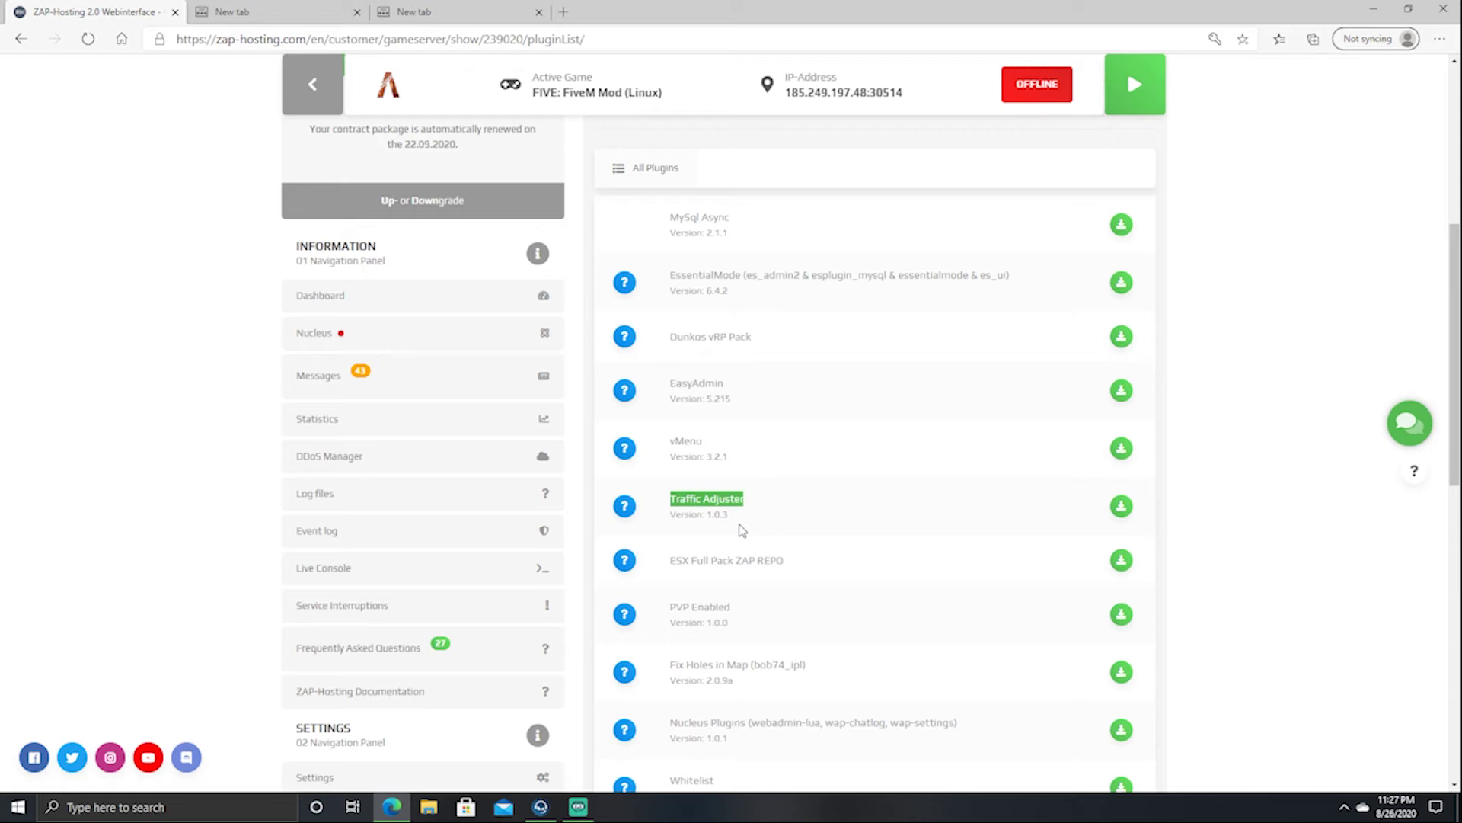
scroll(767, 506, down, 3)
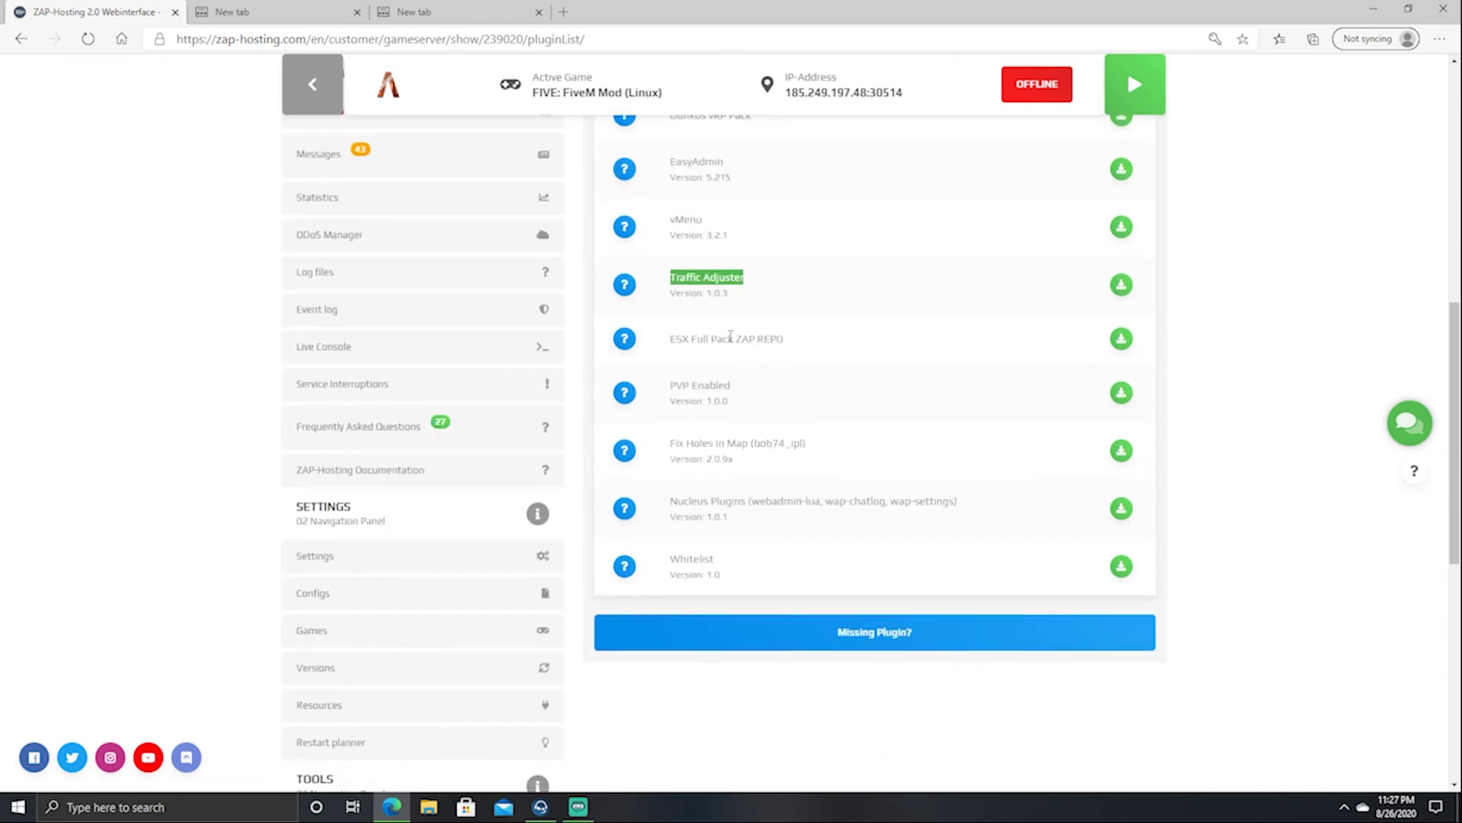
click(697, 340)
drag(670, 338, 702, 337)
click(789, 343)
click(675, 337)
click(720, 338)
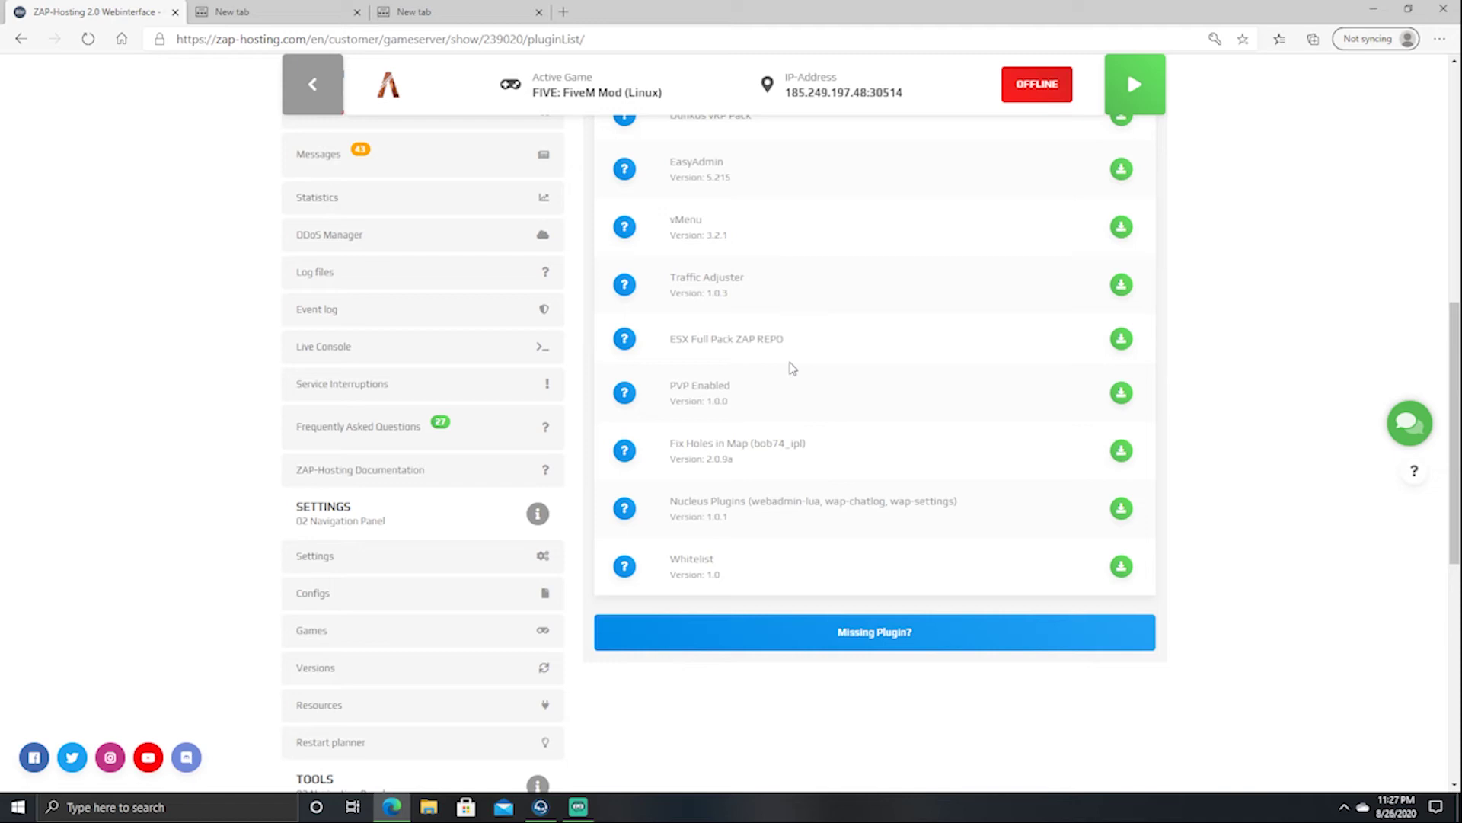
drag(669, 341, 789, 346)
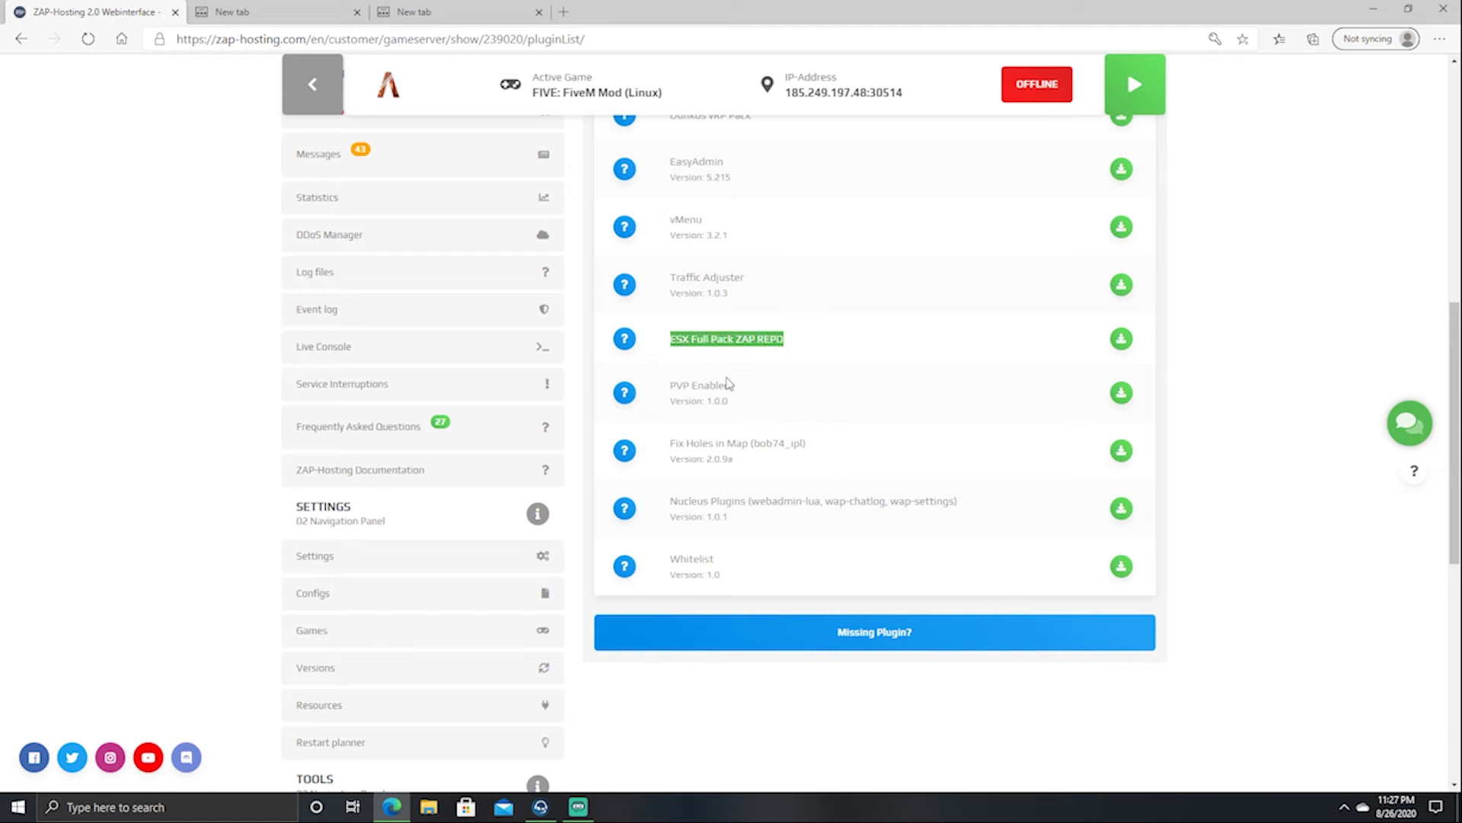
click(775, 334)
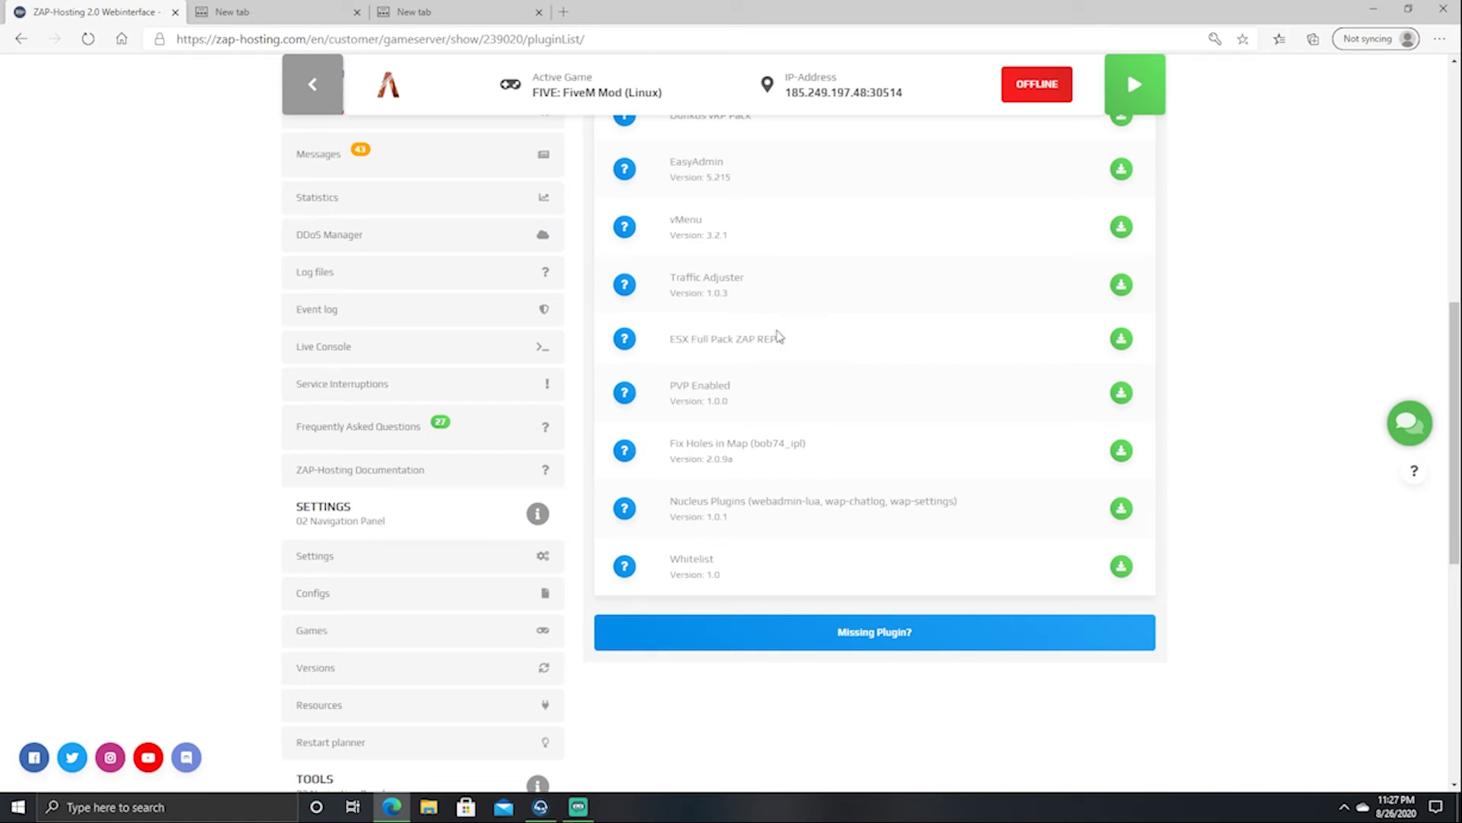
mouse_move(674, 335)
mouse_down()
mouse_move(720, 352)
mouse_move(681, 343)
mouse_up()
click(673, 341)
click(693, 343)
click(680, 343)
double_click(673, 342)
click(693, 342)
drag(690, 341, 670, 342)
click(671, 342)
Step: Highlight the PVP Enabled and Fix Holes in Map plugin names in the list
drag(670, 387, 725, 382)
click(712, 386)
click(787, 416)
drag(670, 443, 748, 449)
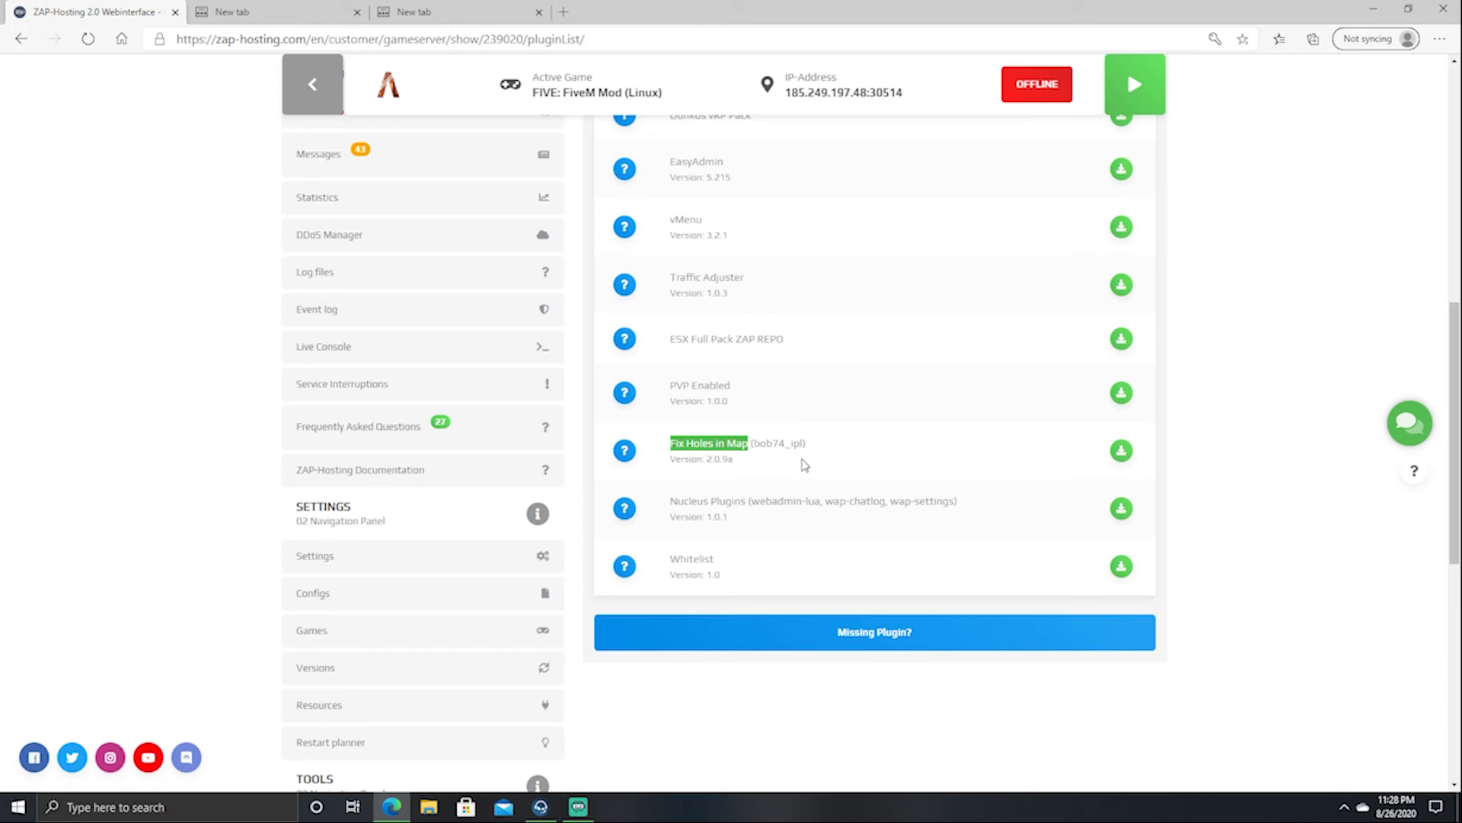
Step: Further down, clear the Nucleus Plugins highlight and highlight the Whitelist plugin's name
scroll(805, 464, down, 1)
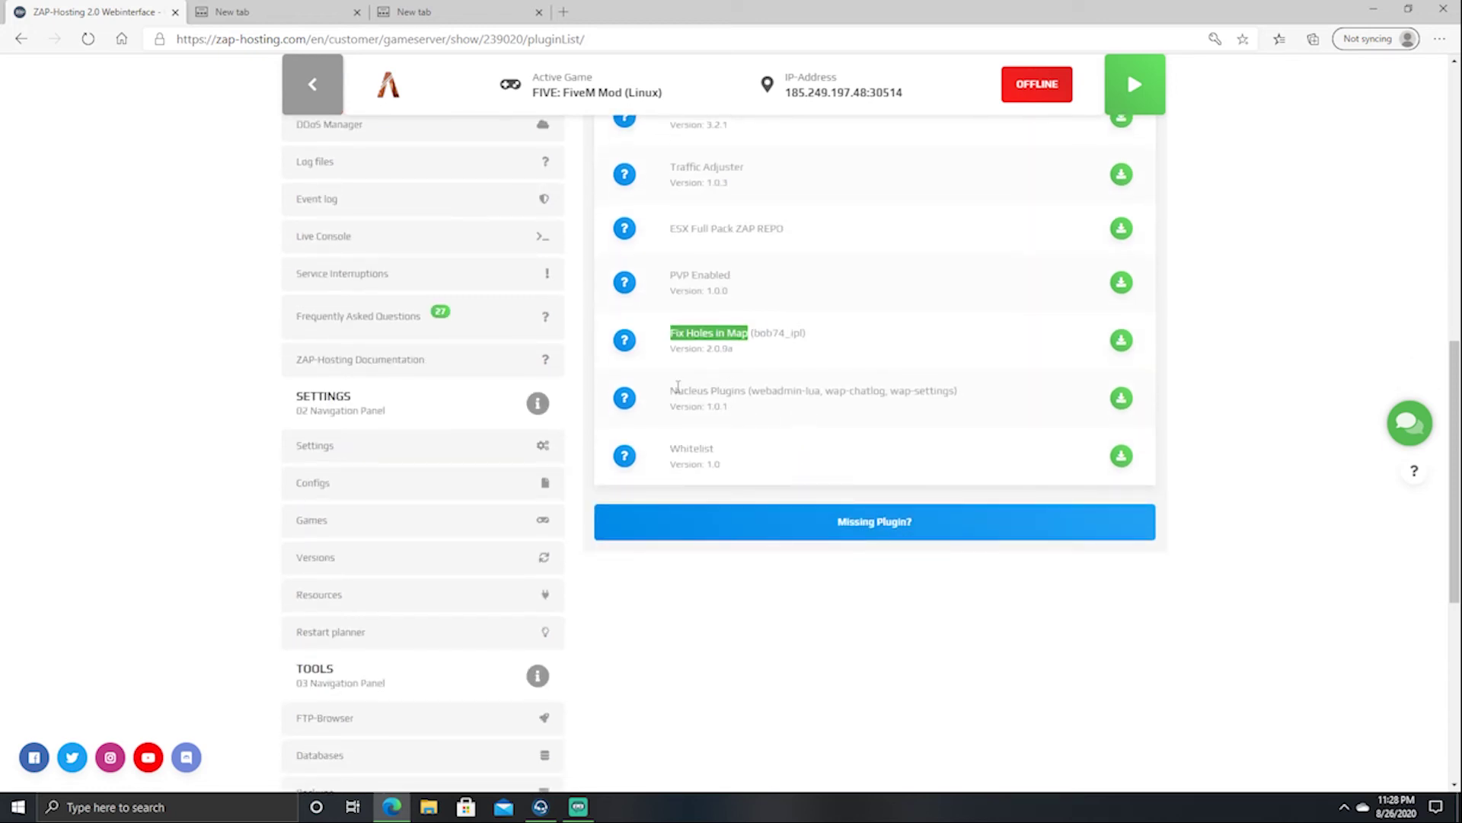
drag(679, 386, 873, 390)
click(718, 388)
click(826, 385)
click(919, 391)
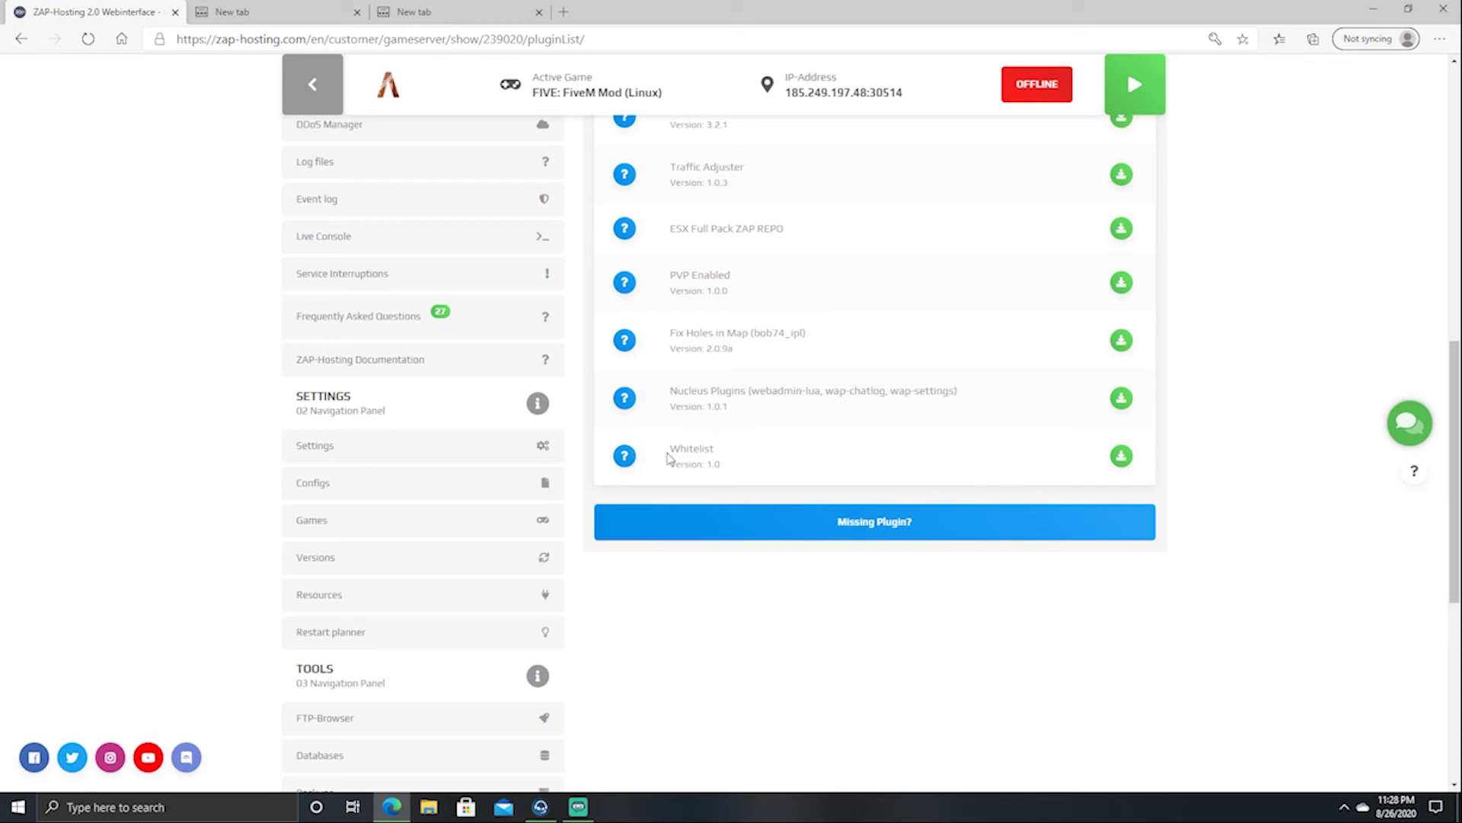
drag(665, 454, 729, 452)
Step: Go to FTP-Browser under Tools in the sidebar
scroll(733, 438, down, 2)
scroll(735, 433, up, 5)
scroll(742, 434, down, 4)
scroll(737, 435, down, 1)
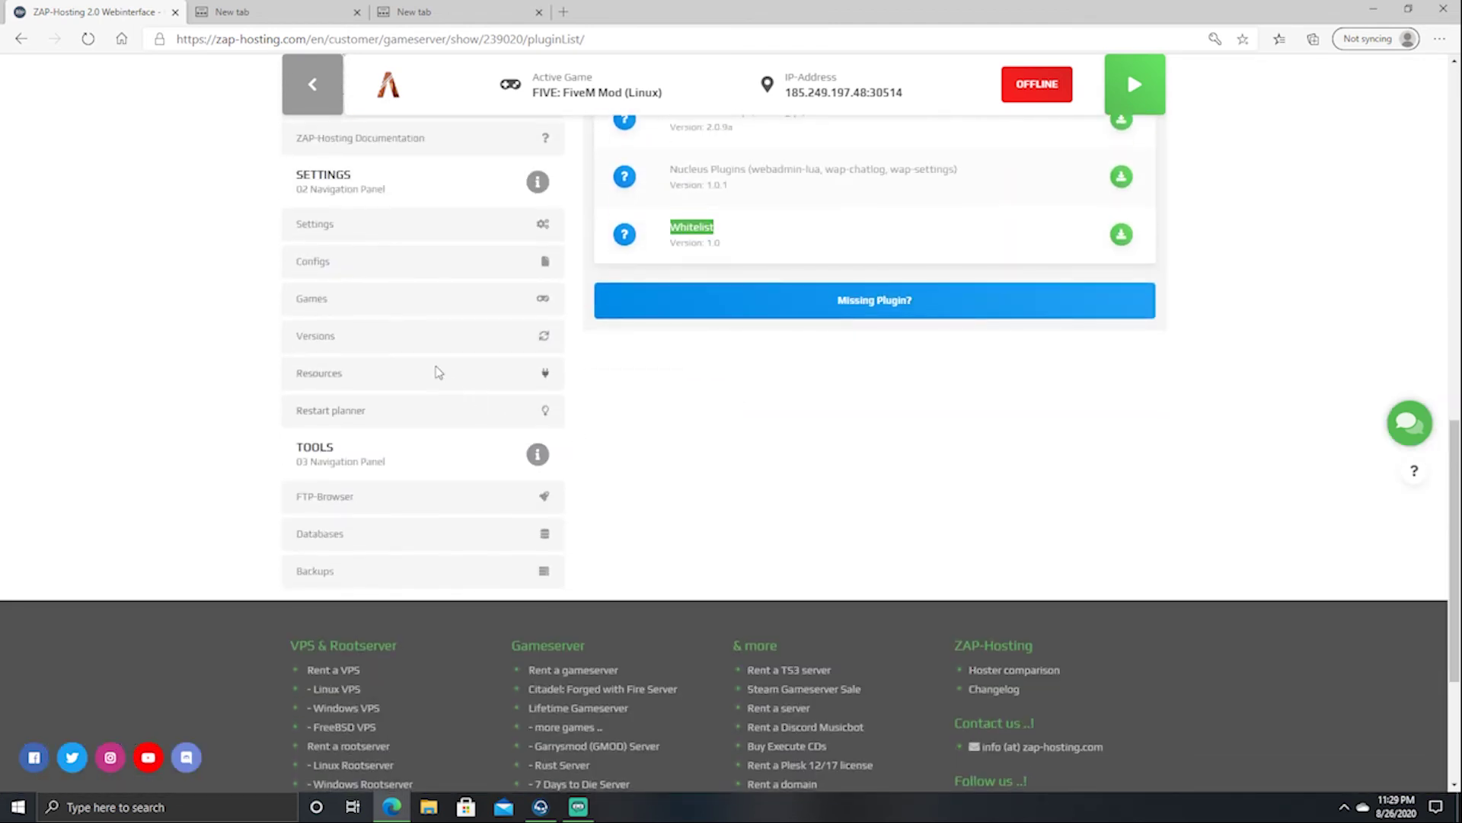
click(327, 503)
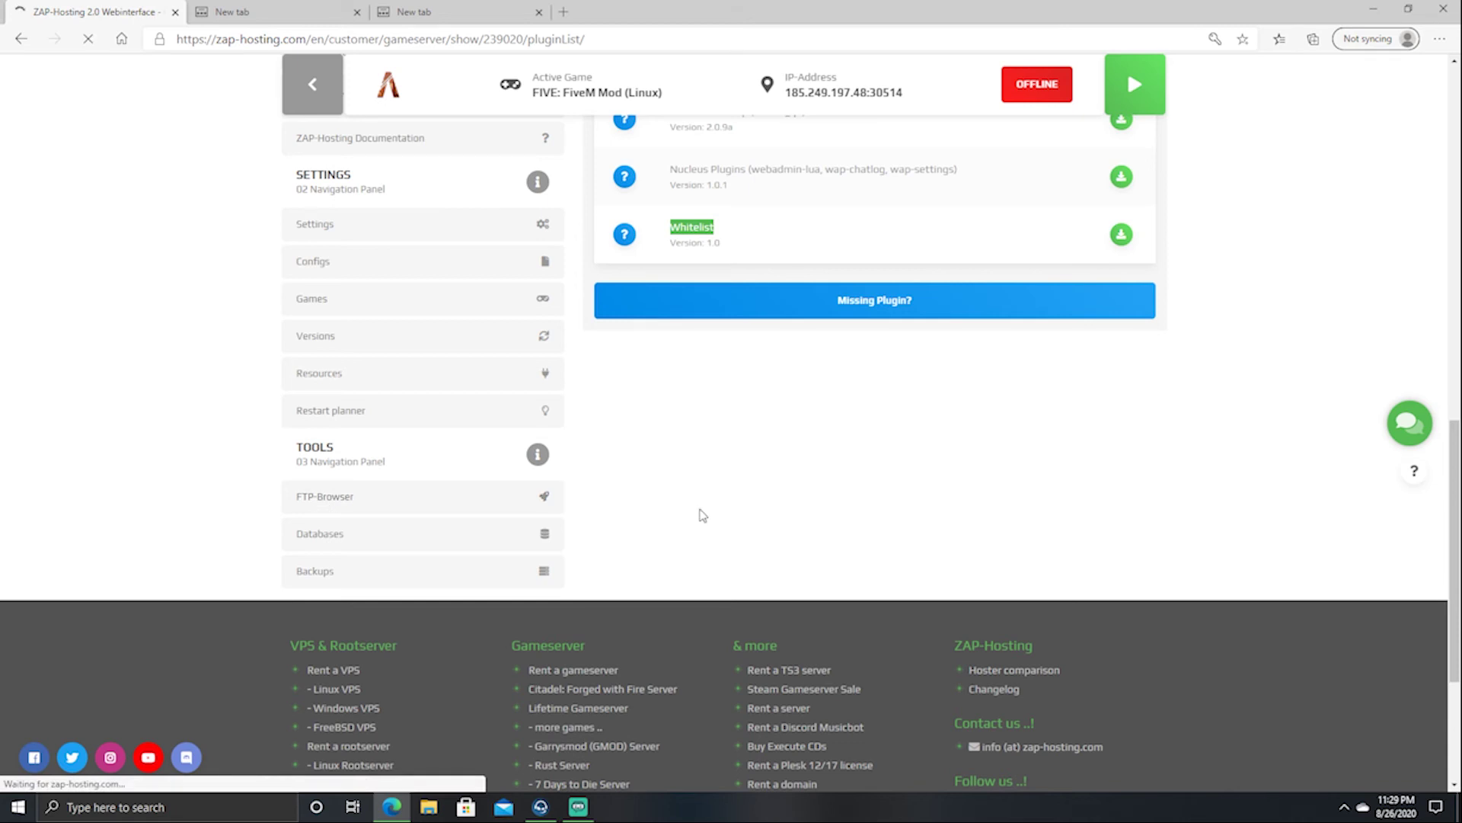
Step: Copy the FTP host address 185.249.197.48 from the FTP-Browser page
scroll(753, 503, down, 5)
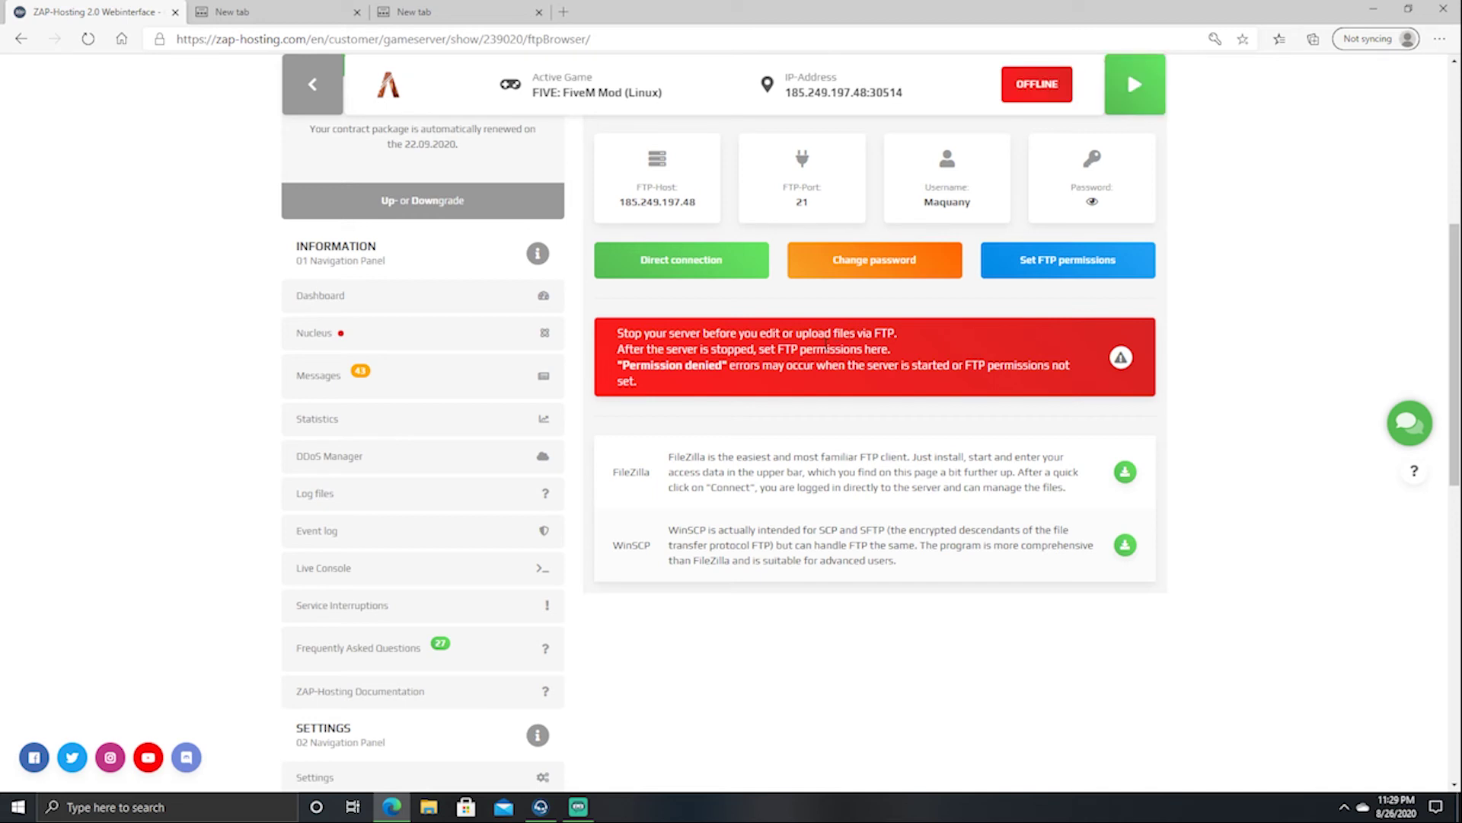
scroll(827, 339, up, 5)
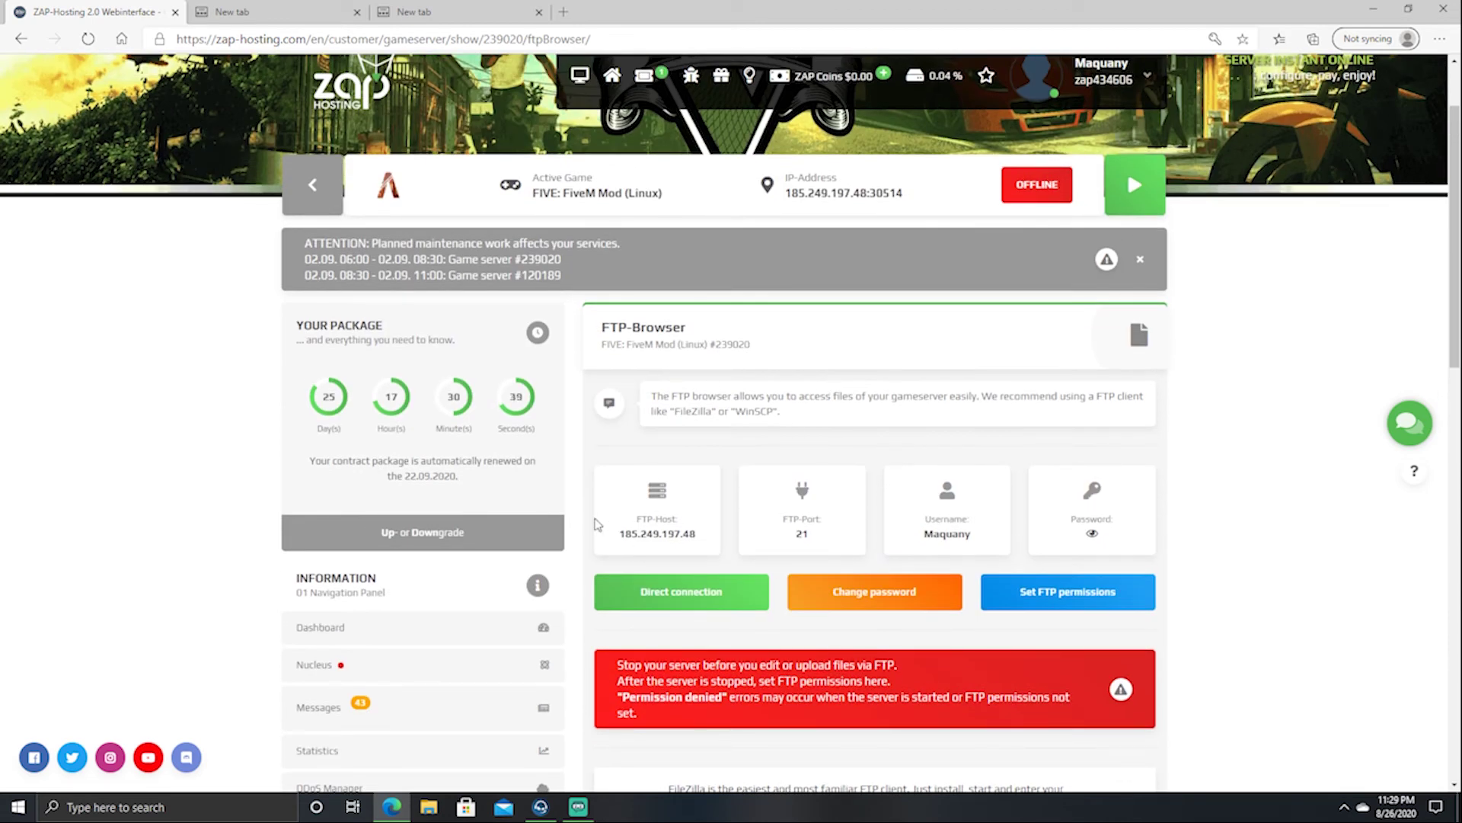
click(626, 532)
Step: Launch FileZilla from Windows search
click(175, 807)
text(c)
key(BackSpace)
text(f)
key(Return)
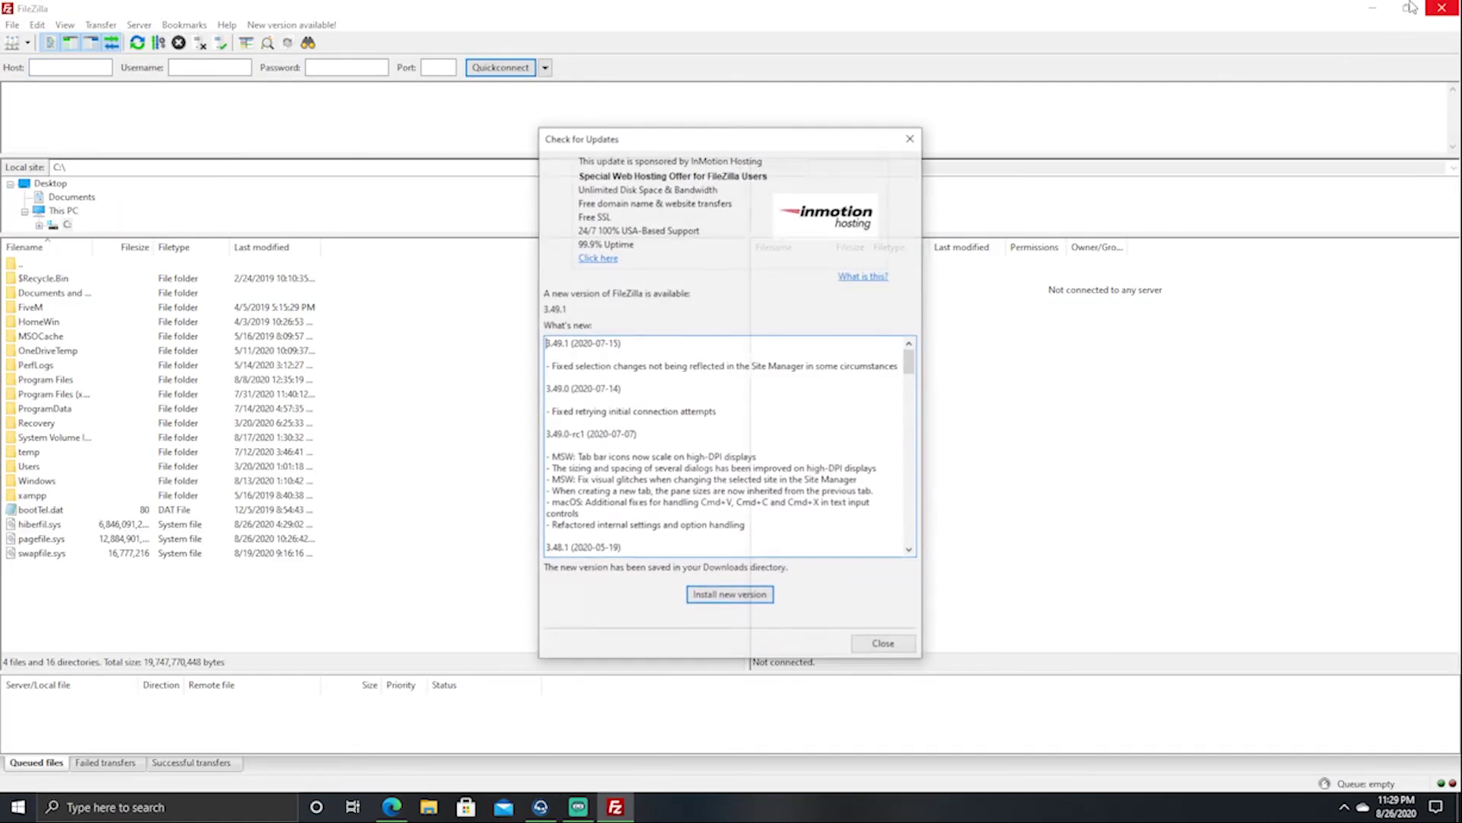
Step: Dismiss the FileZilla update notice, then restore and narrow the window to reveal the browser
click(910, 138)
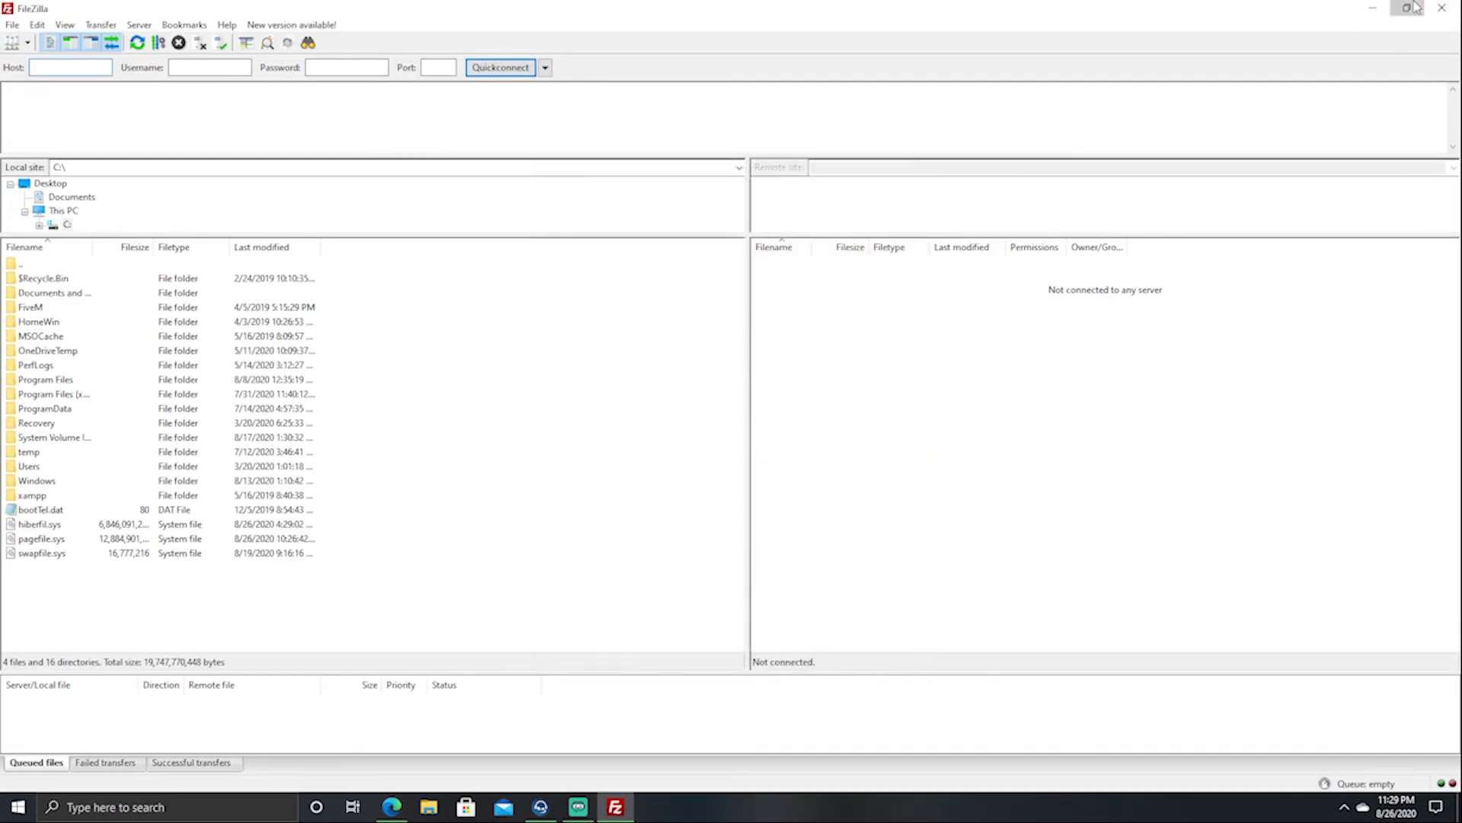
click(1407, 7)
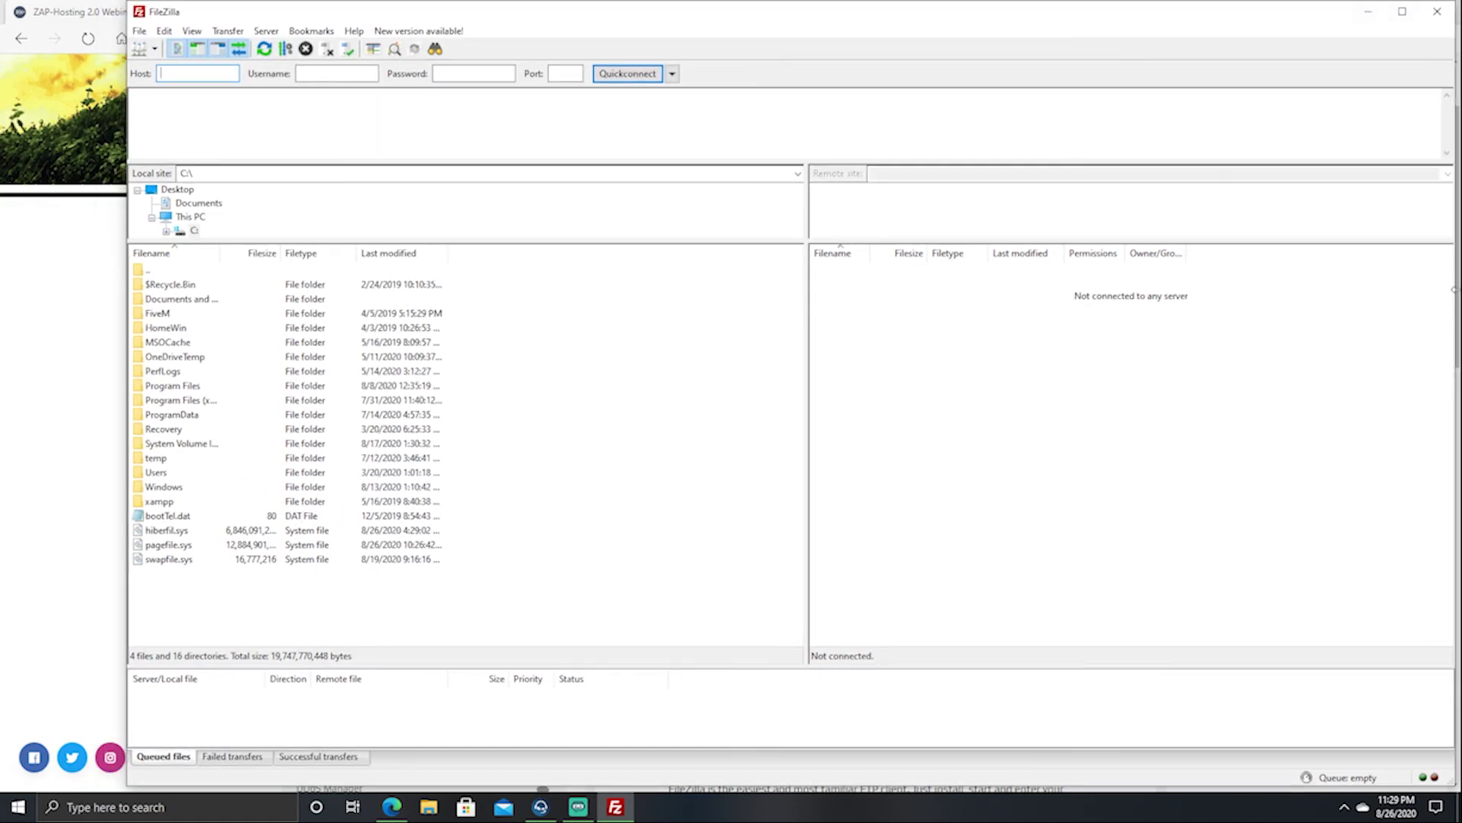
drag(1447, 289, 693, 294)
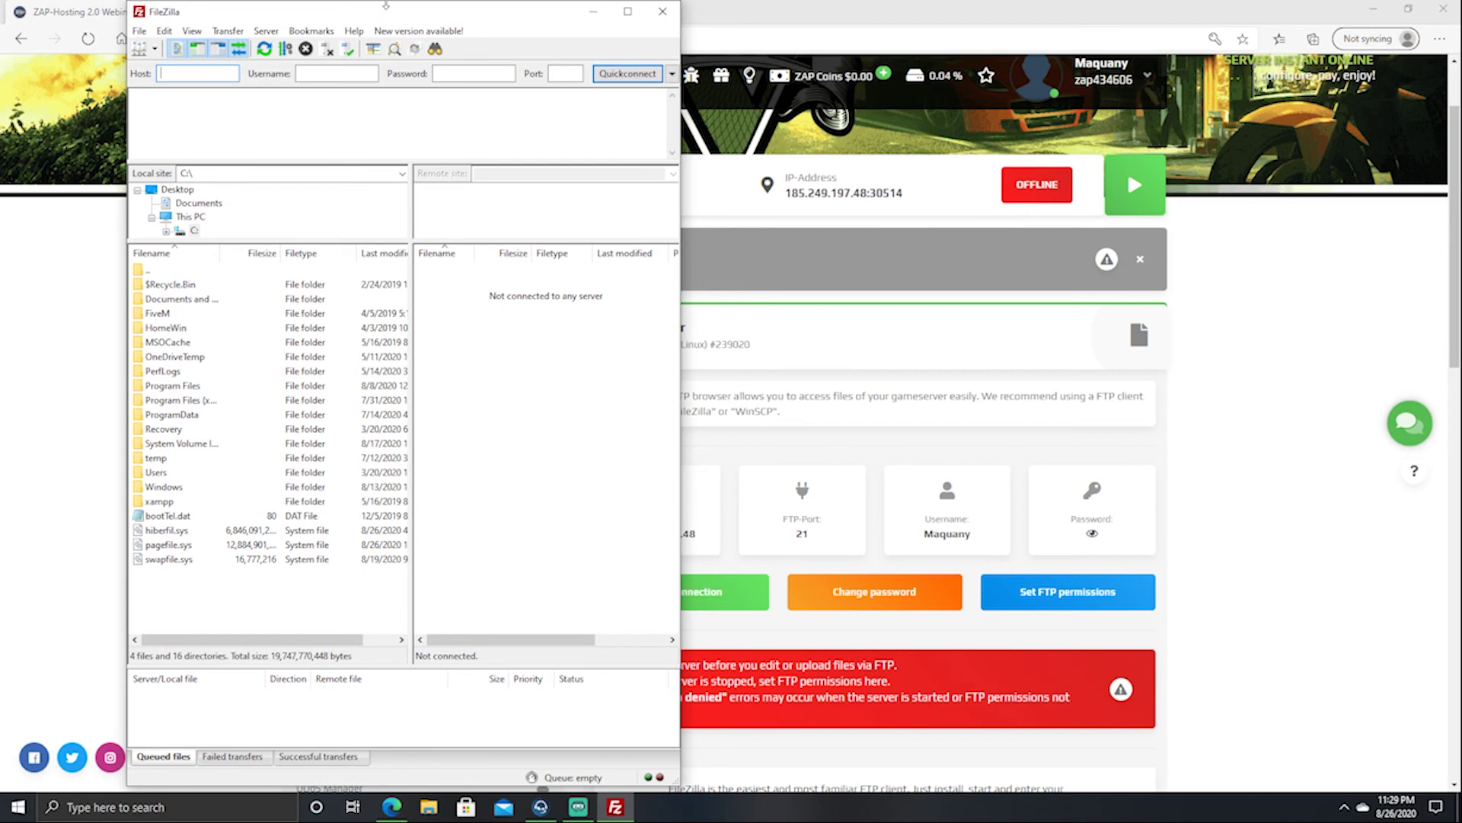
drag(394, 16, 1194, 80)
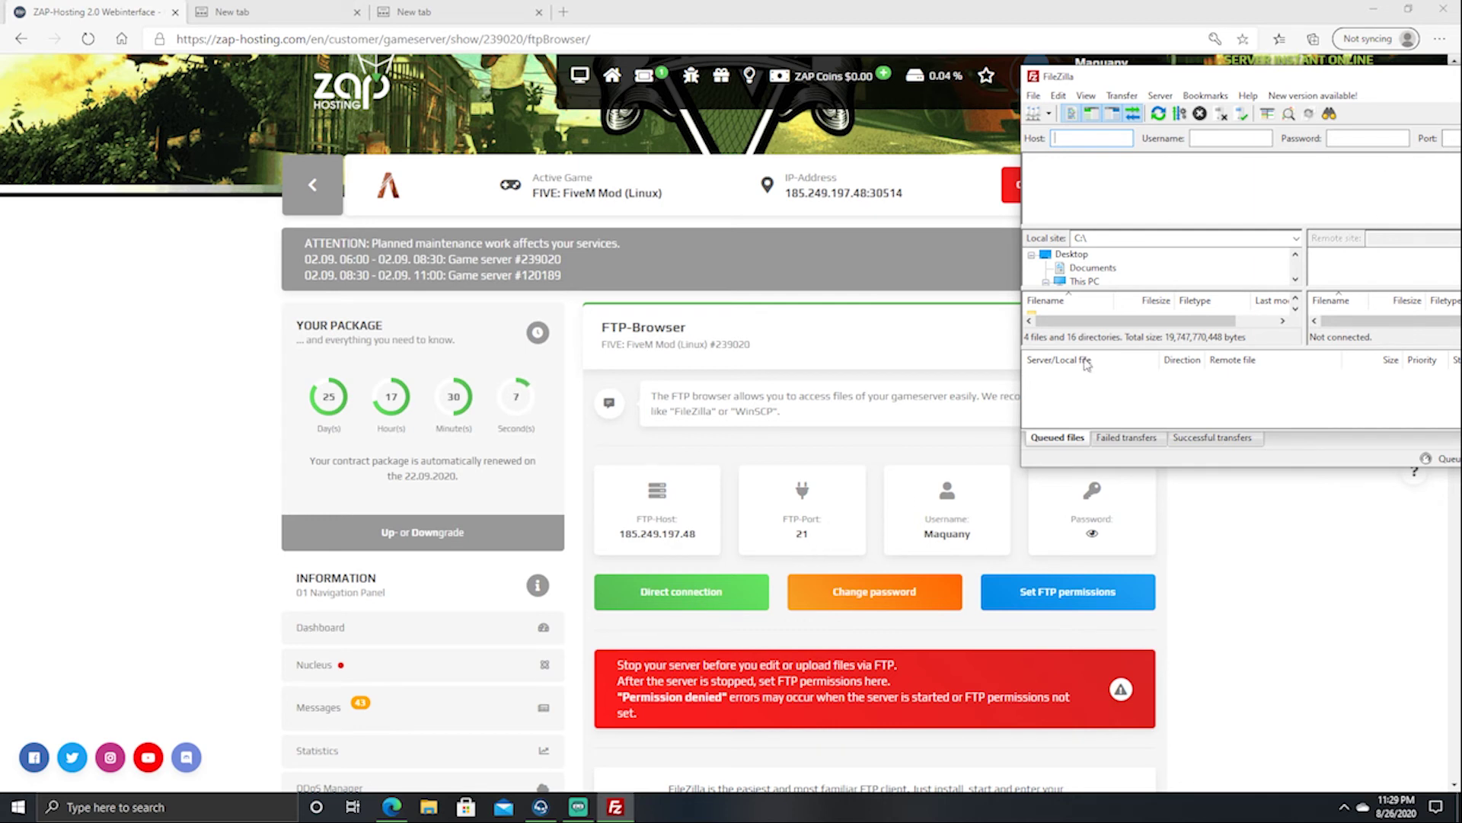
Step: Shift the FileZilla window left, maximize it, then close FileZilla
drag(1119, 79, 1050, 80)
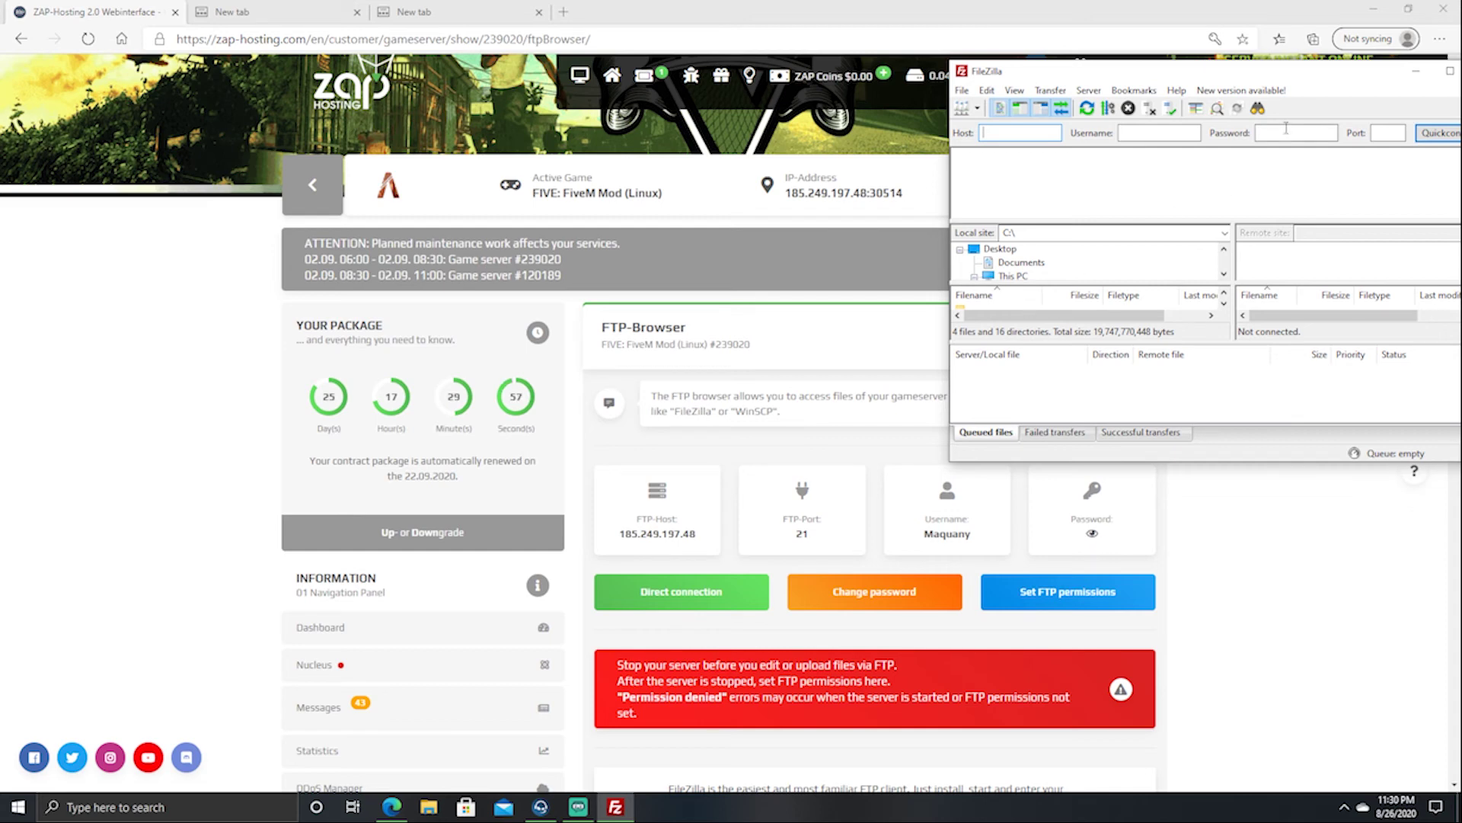
drag(1118, 76, 881, 79)
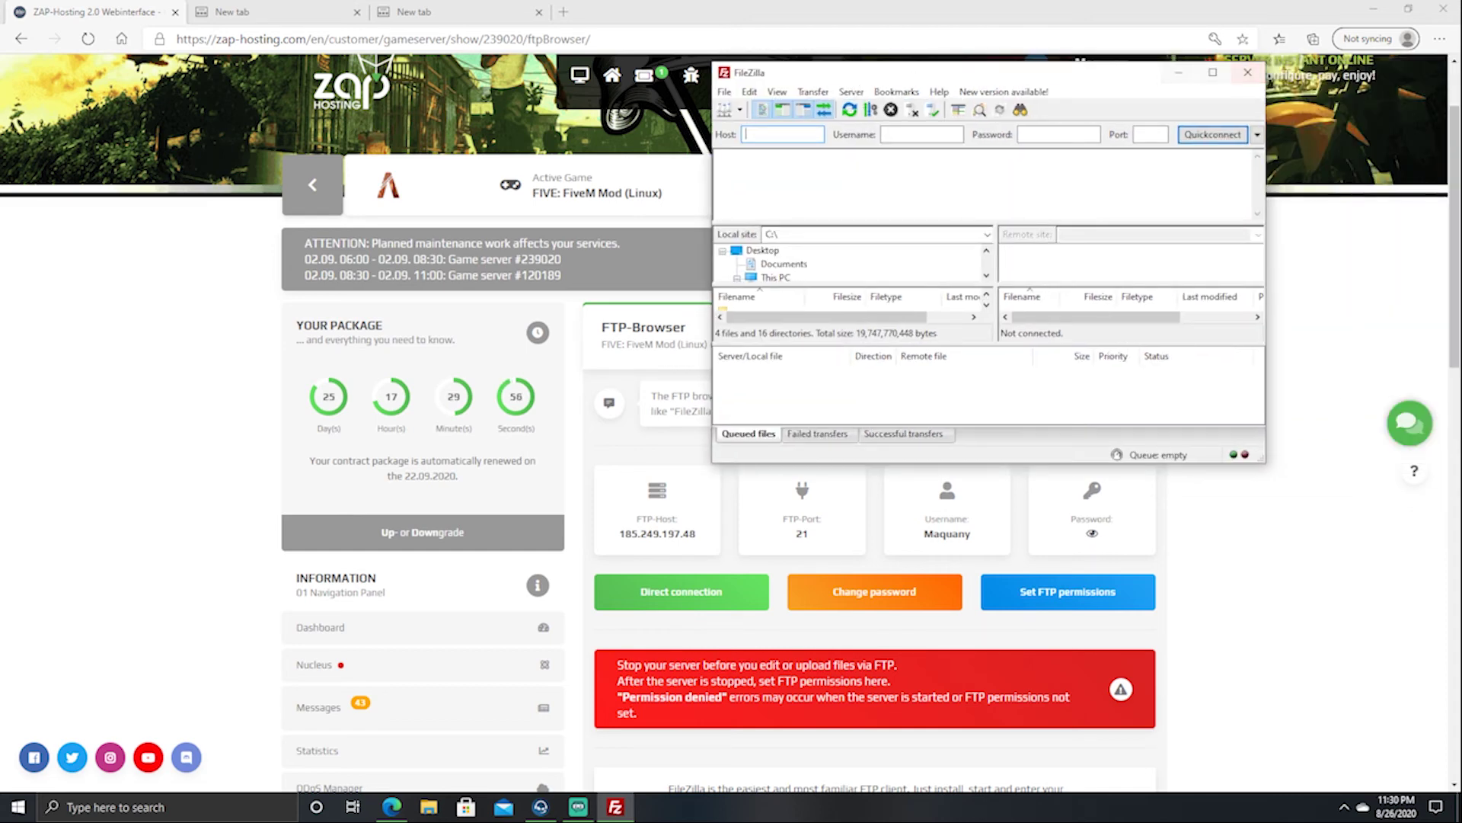
click(1212, 72)
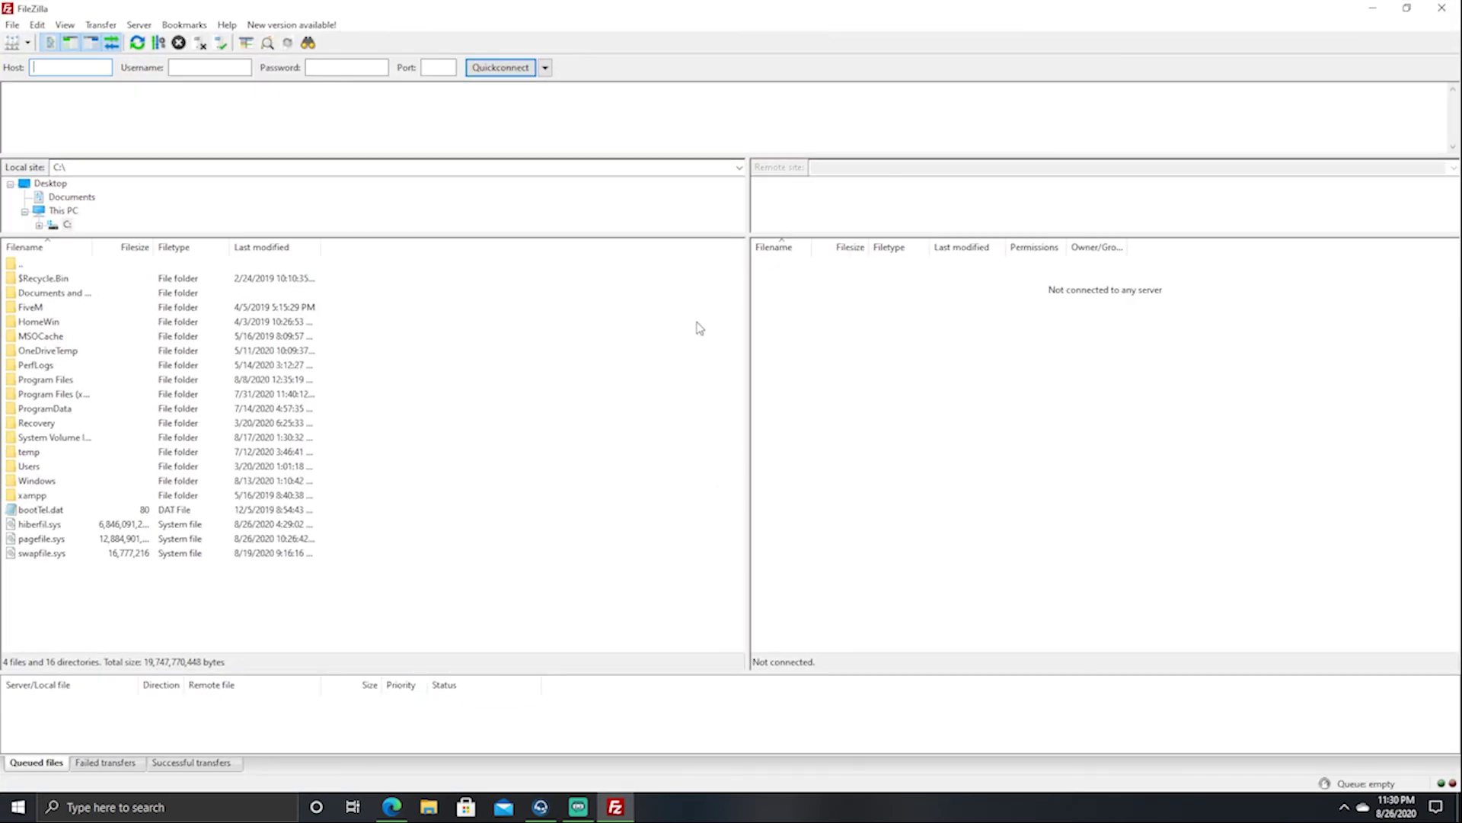
click(1442, 7)
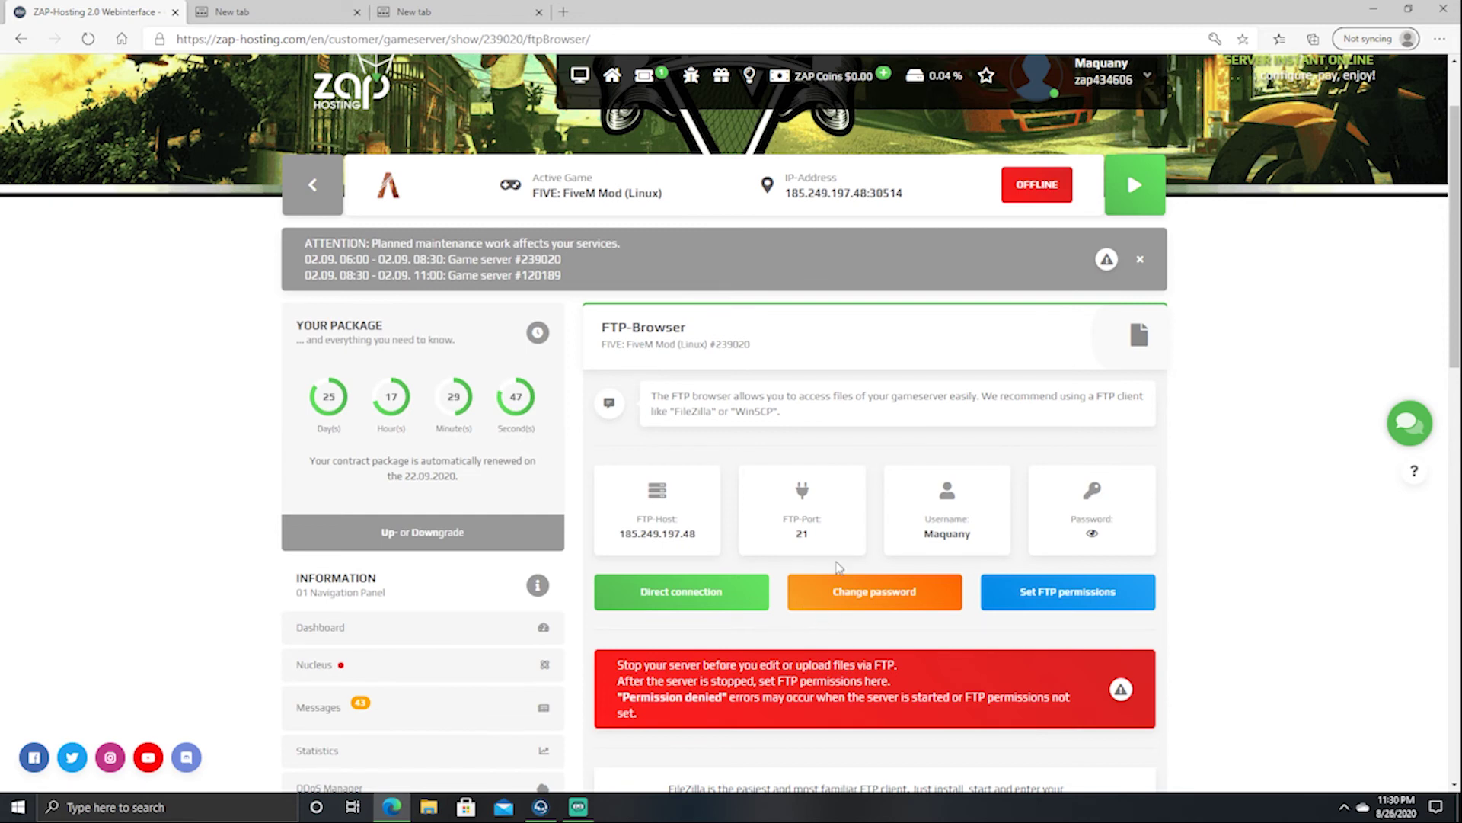
Step: Go to Databases under Tools in the sidebar
scroll(838, 565, down, 2)
scroll(742, 552, down, 3)
scroll(457, 511, down, 7)
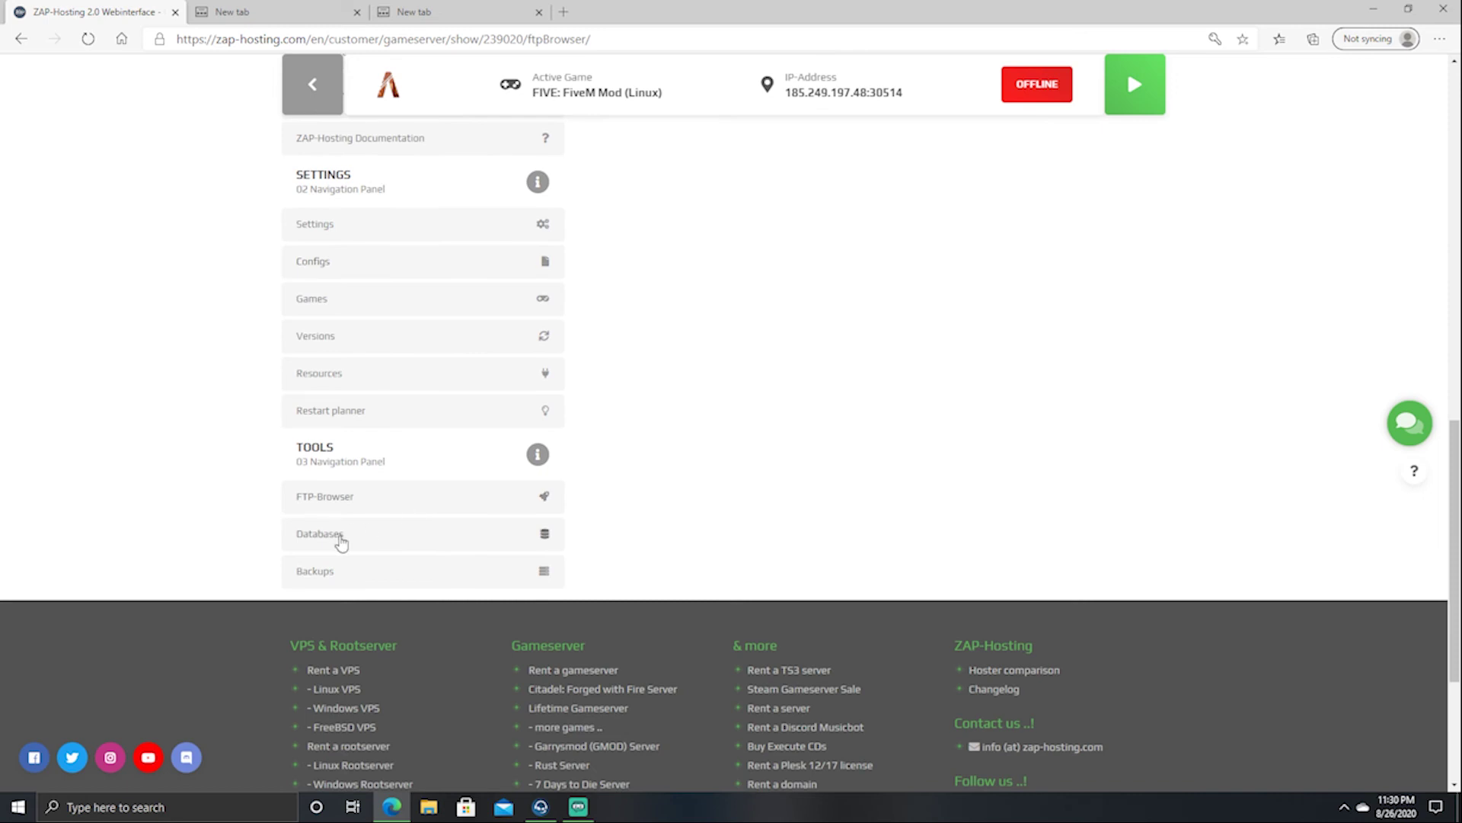
scroll(424, 545, up, 10)
scroll(759, 468, down, 5)
scroll(686, 471, down, 8)
scroll(487, 473, up, 3)
click(336, 493)
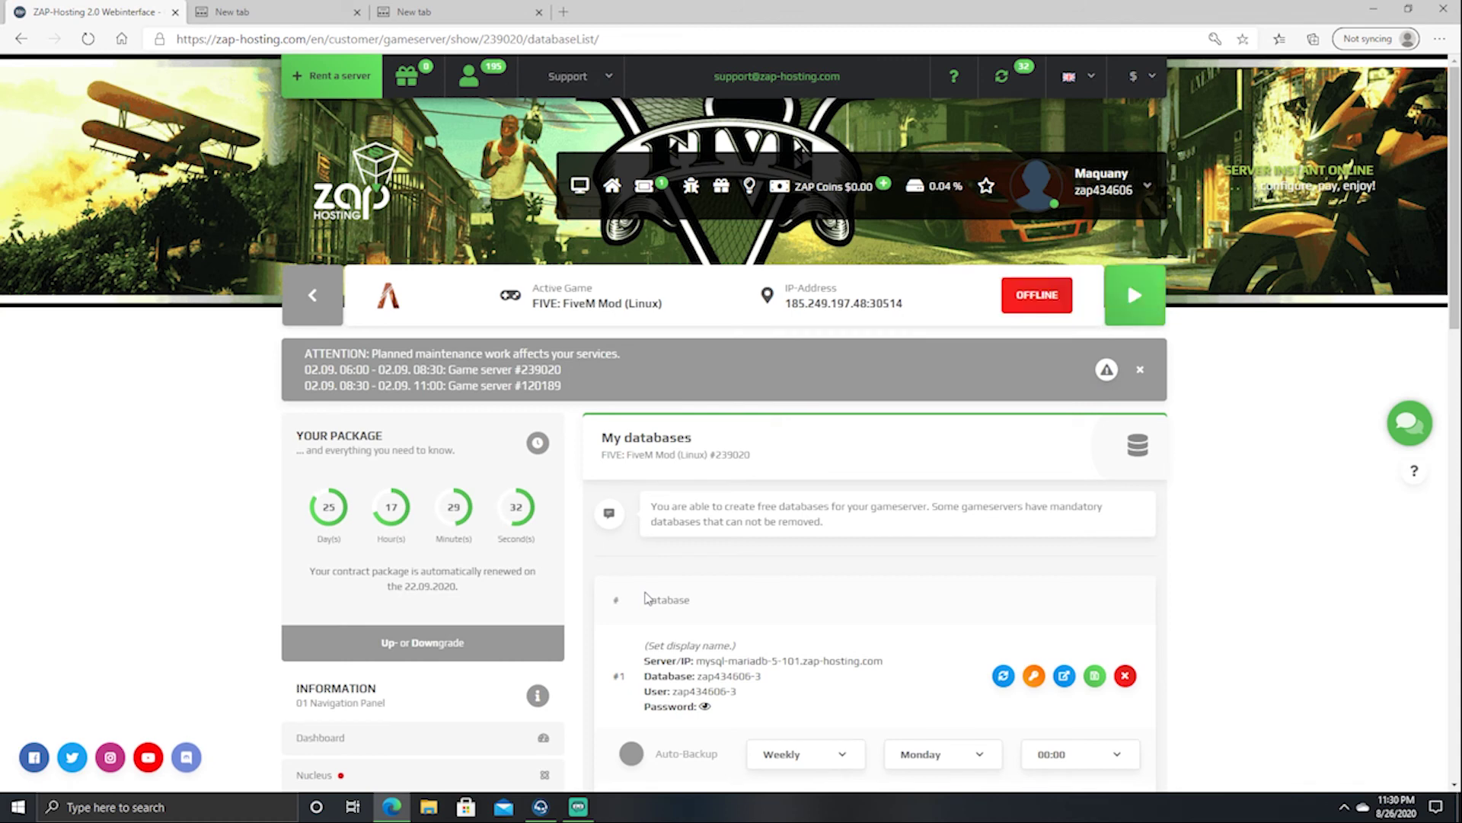
Step: Review the two MySQL databases (2 of 10 used), their auto-backups and the restore section
scroll(762, 502, down, 4)
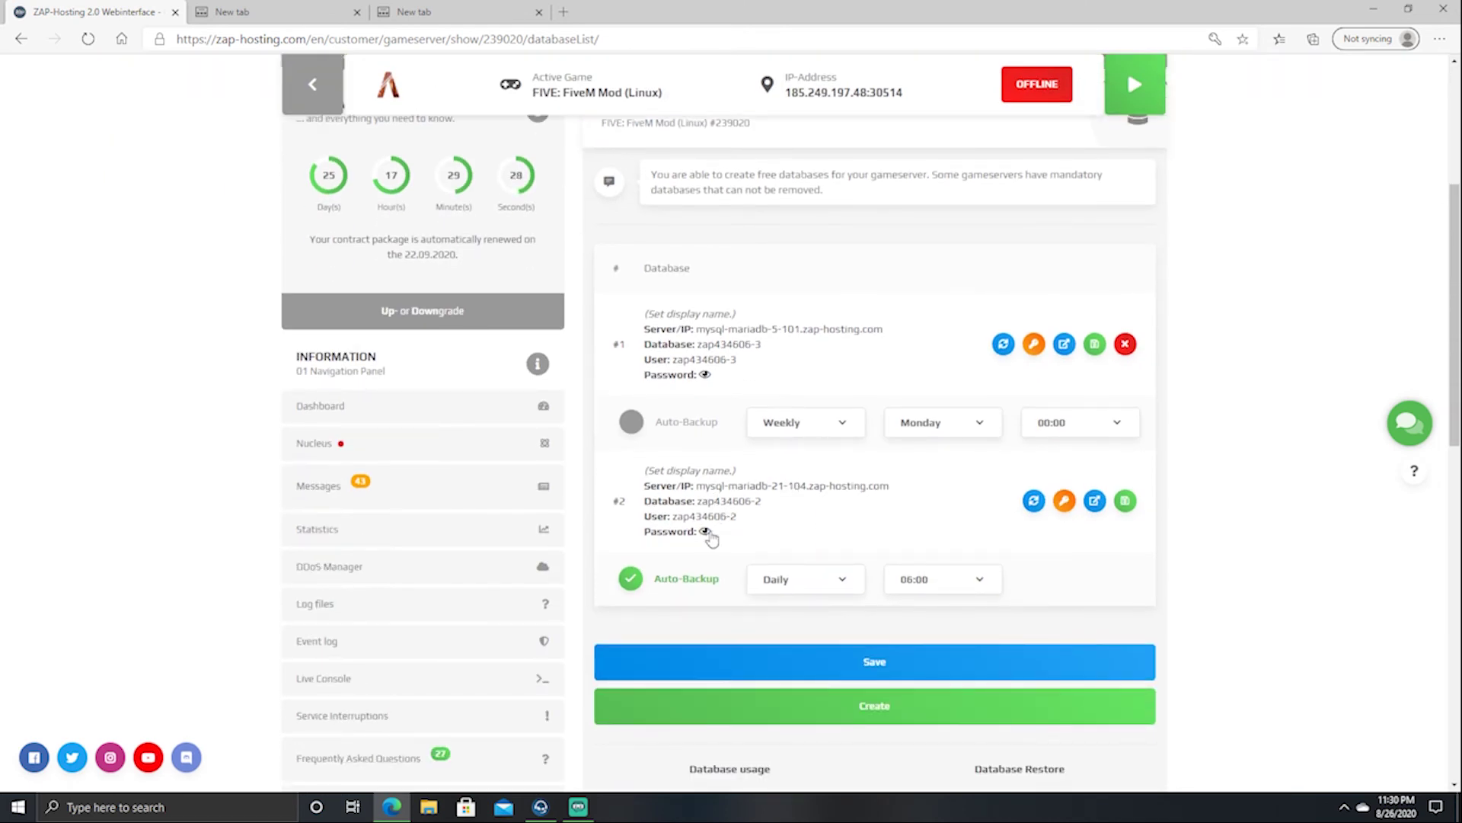
scroll(699, 466, up, 2)
scroll(699, 465, down, 4)
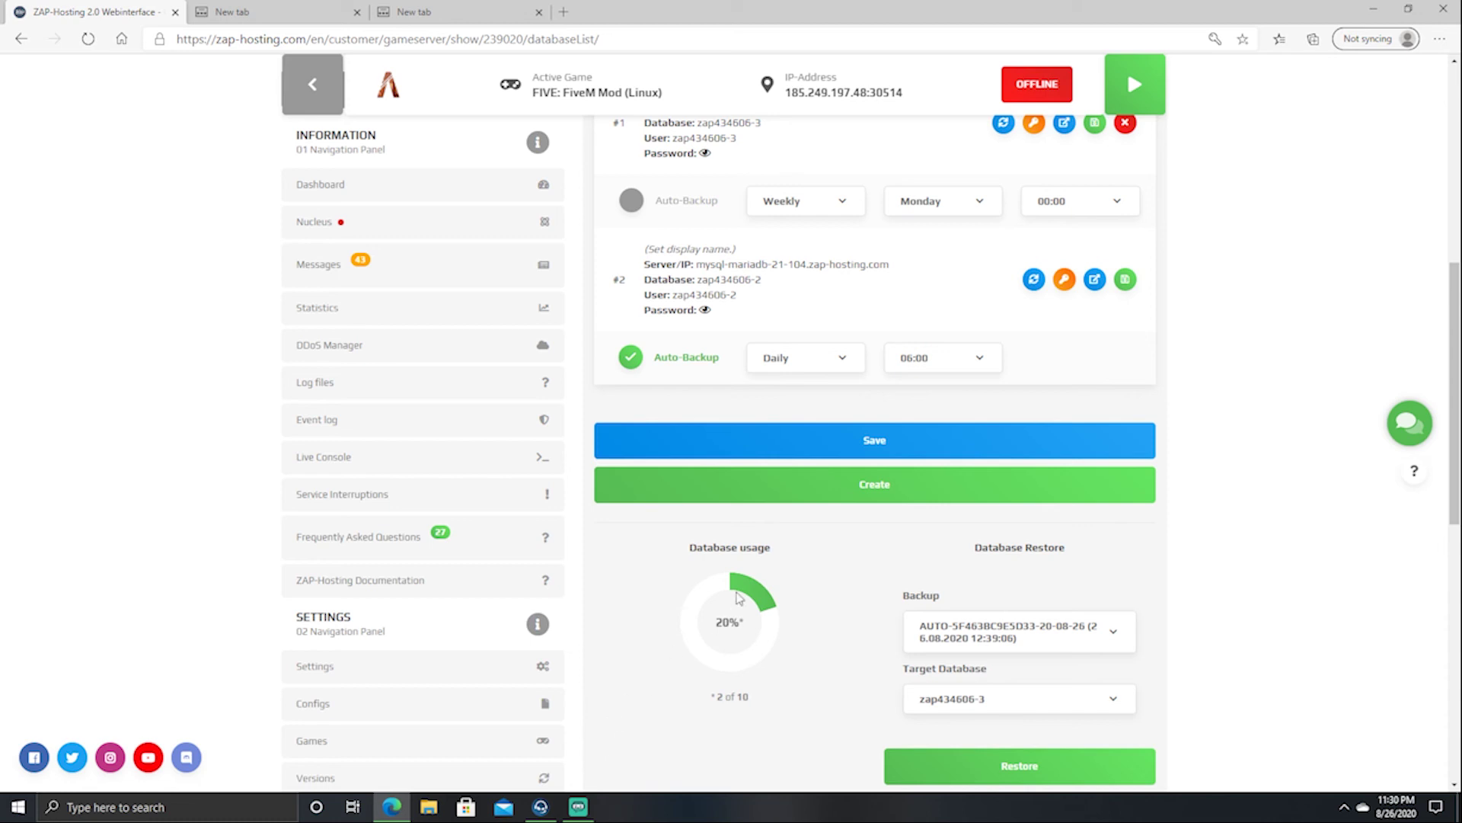
scroll(912, 358, down, 1)
scroll(912, 359, down, 5)
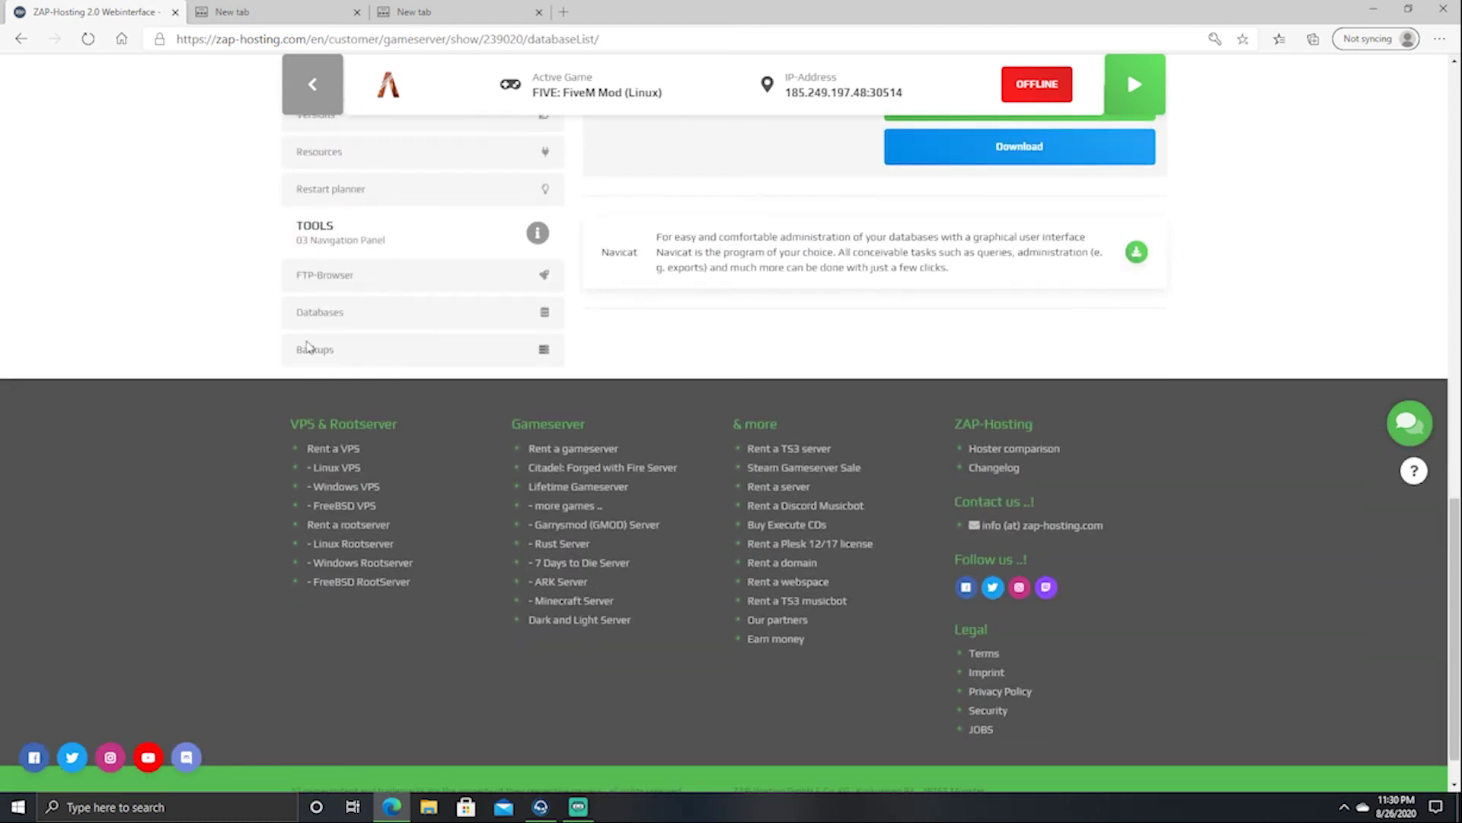
Step: Review the Backups page: no backups yet, 4.2 MB of 10 GB storage used
click(421, 351)
scroll(757, 440, down, 5)
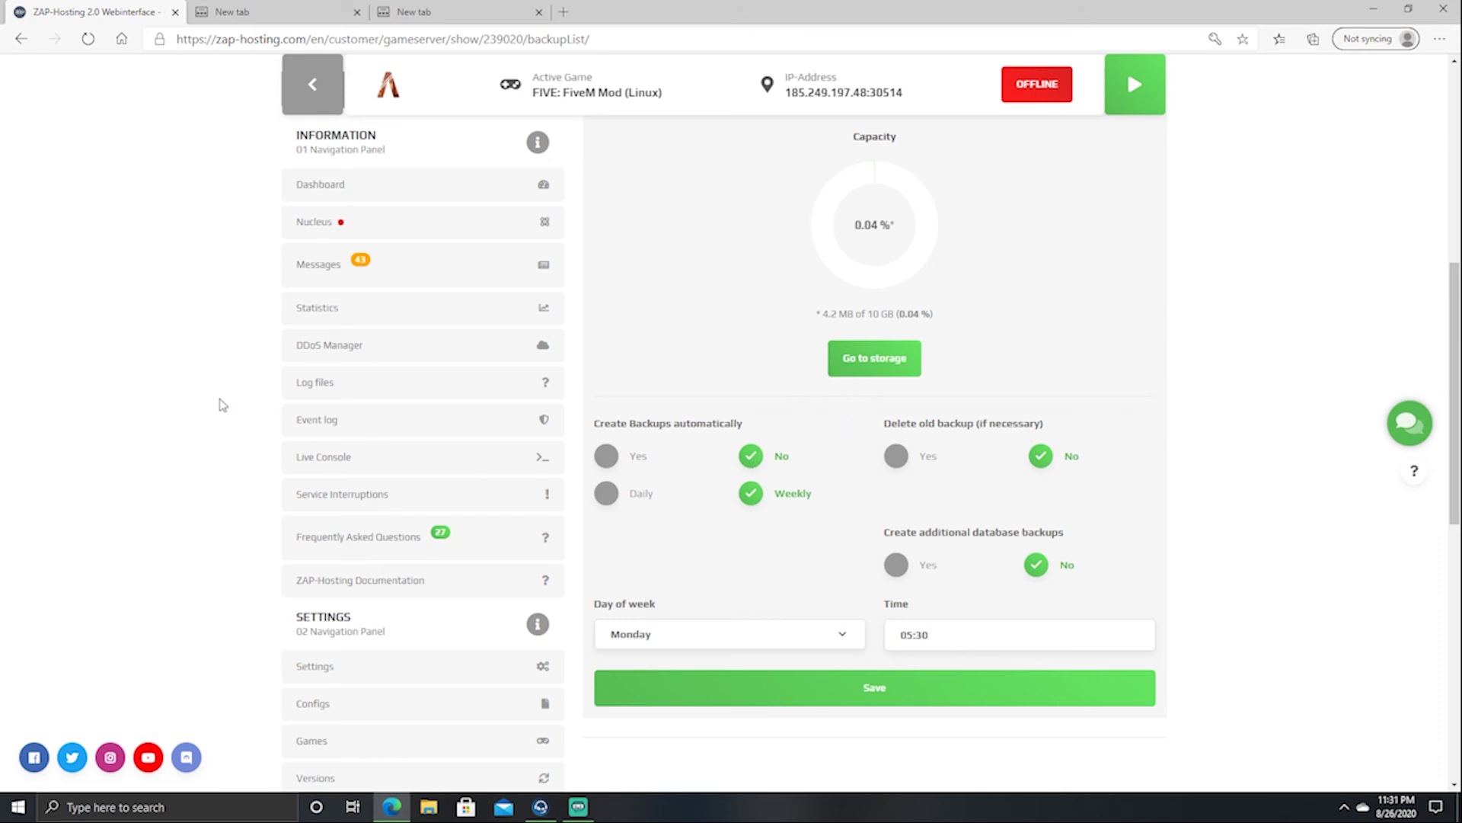
scroll(302, 430, up, 1)
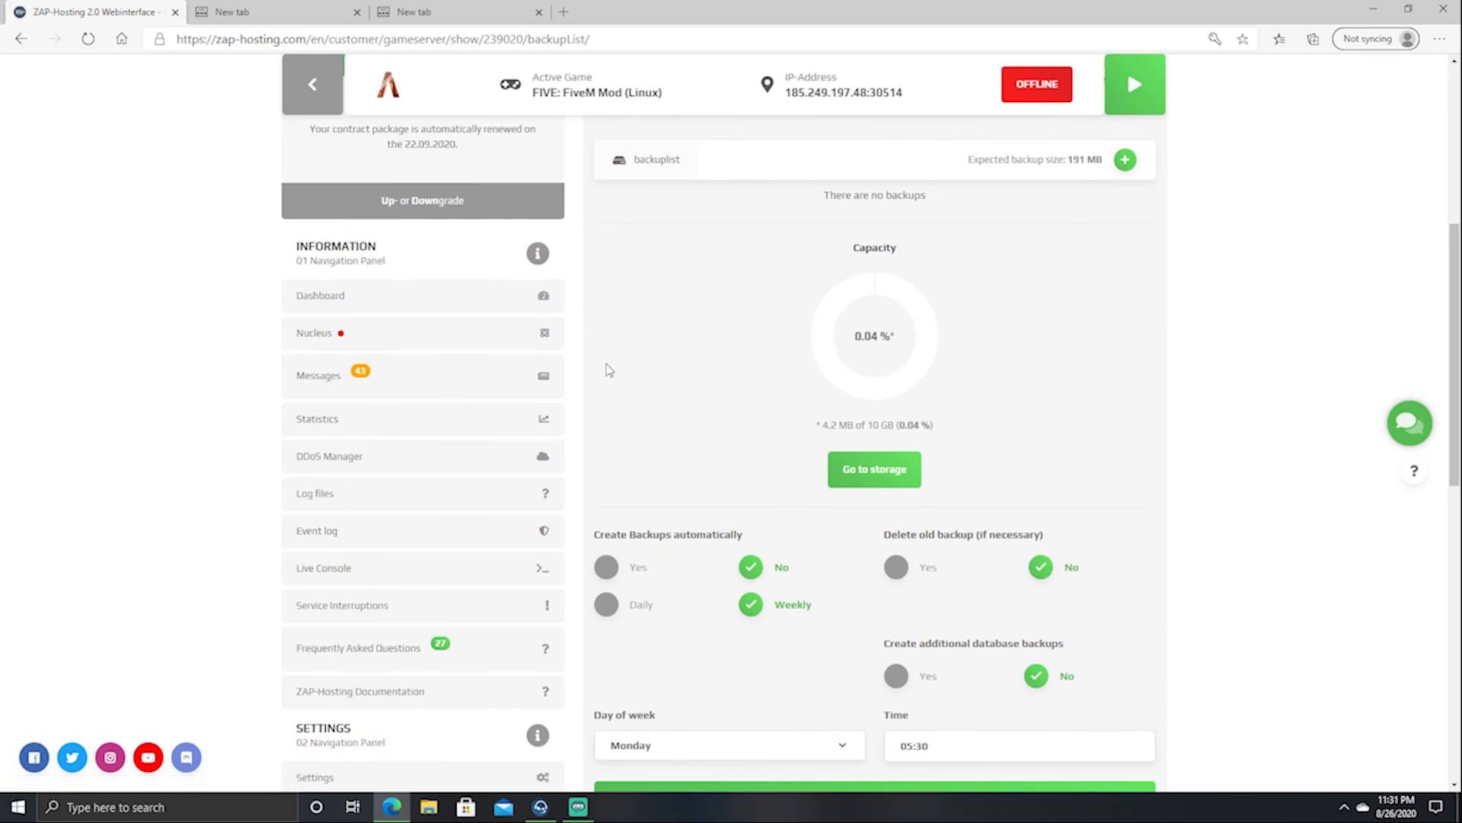
scroll(373, 445, down, 2)
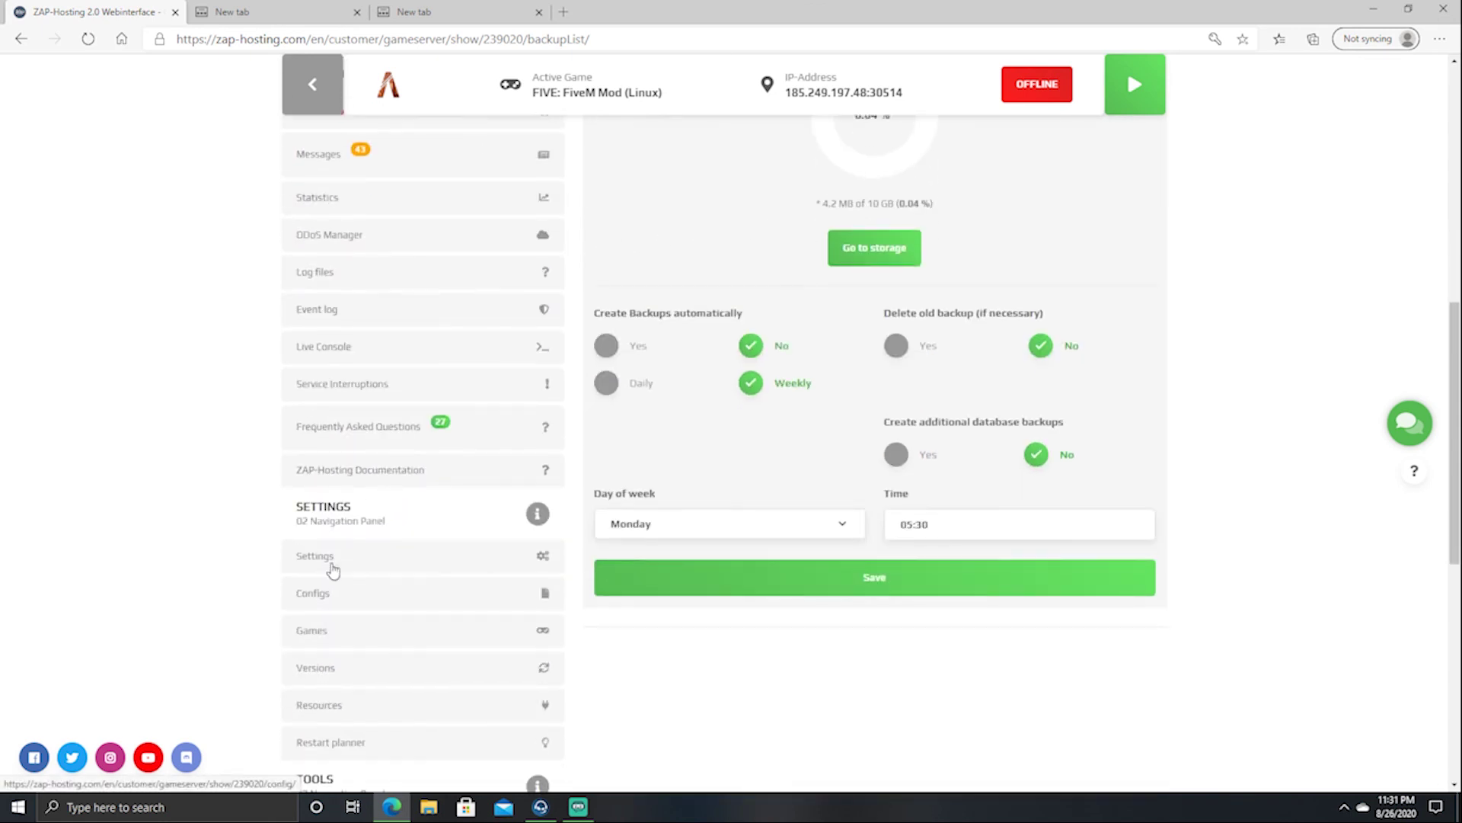
scroll(317, 518, up, 6)
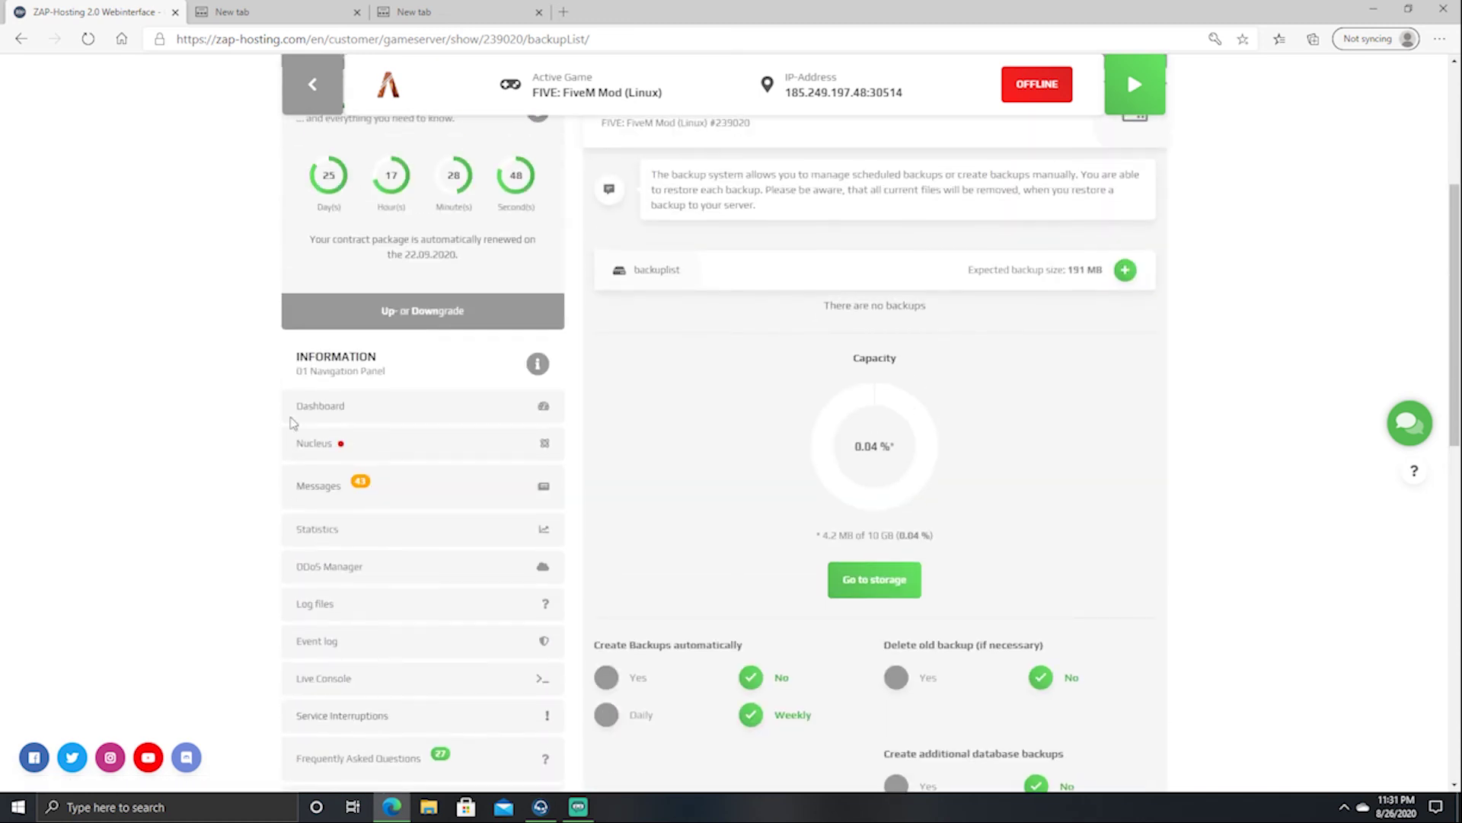
scroll(476, 328, down, 4)
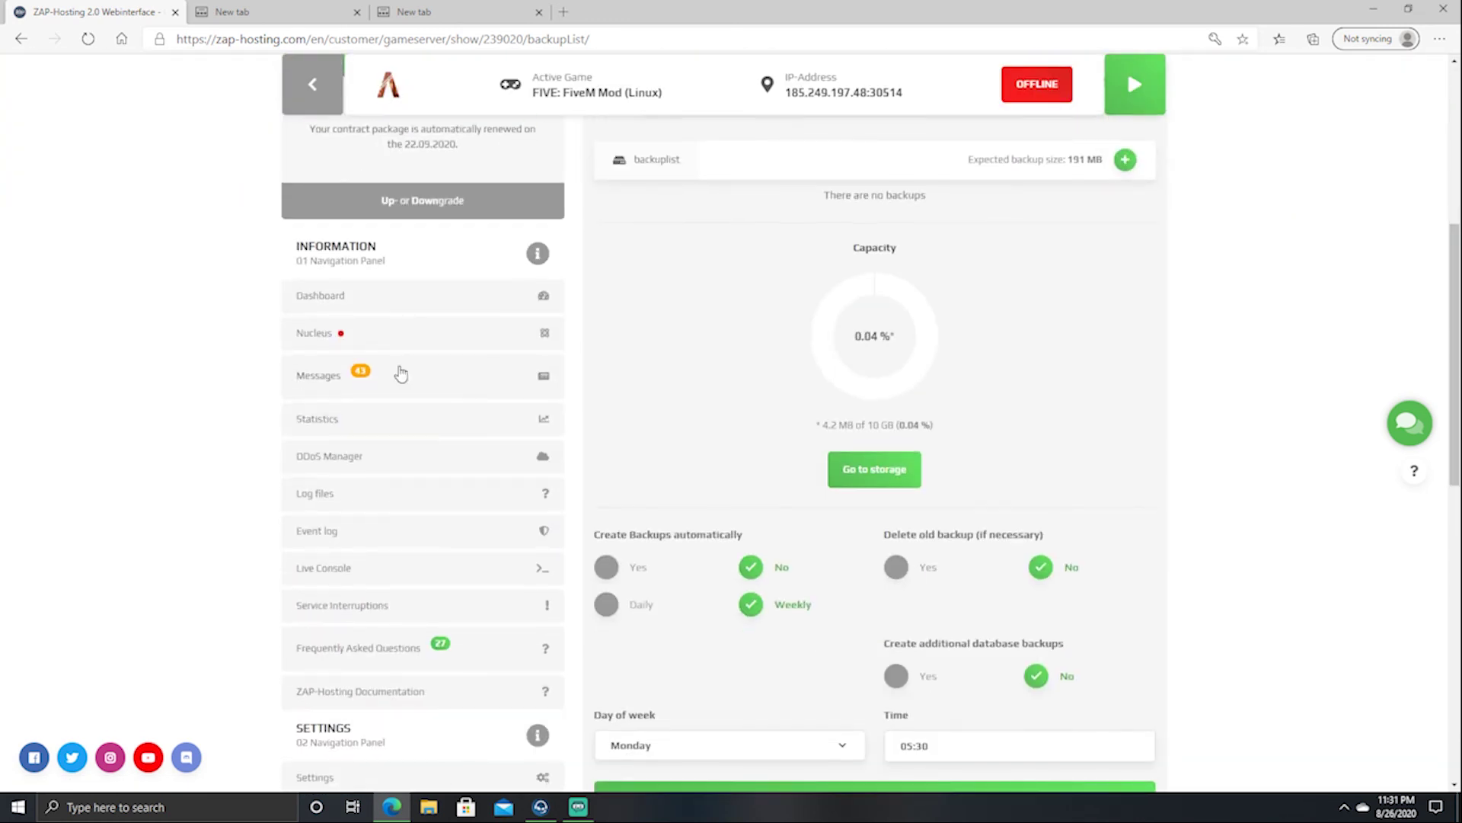
scroll(351, 617, down, 2)
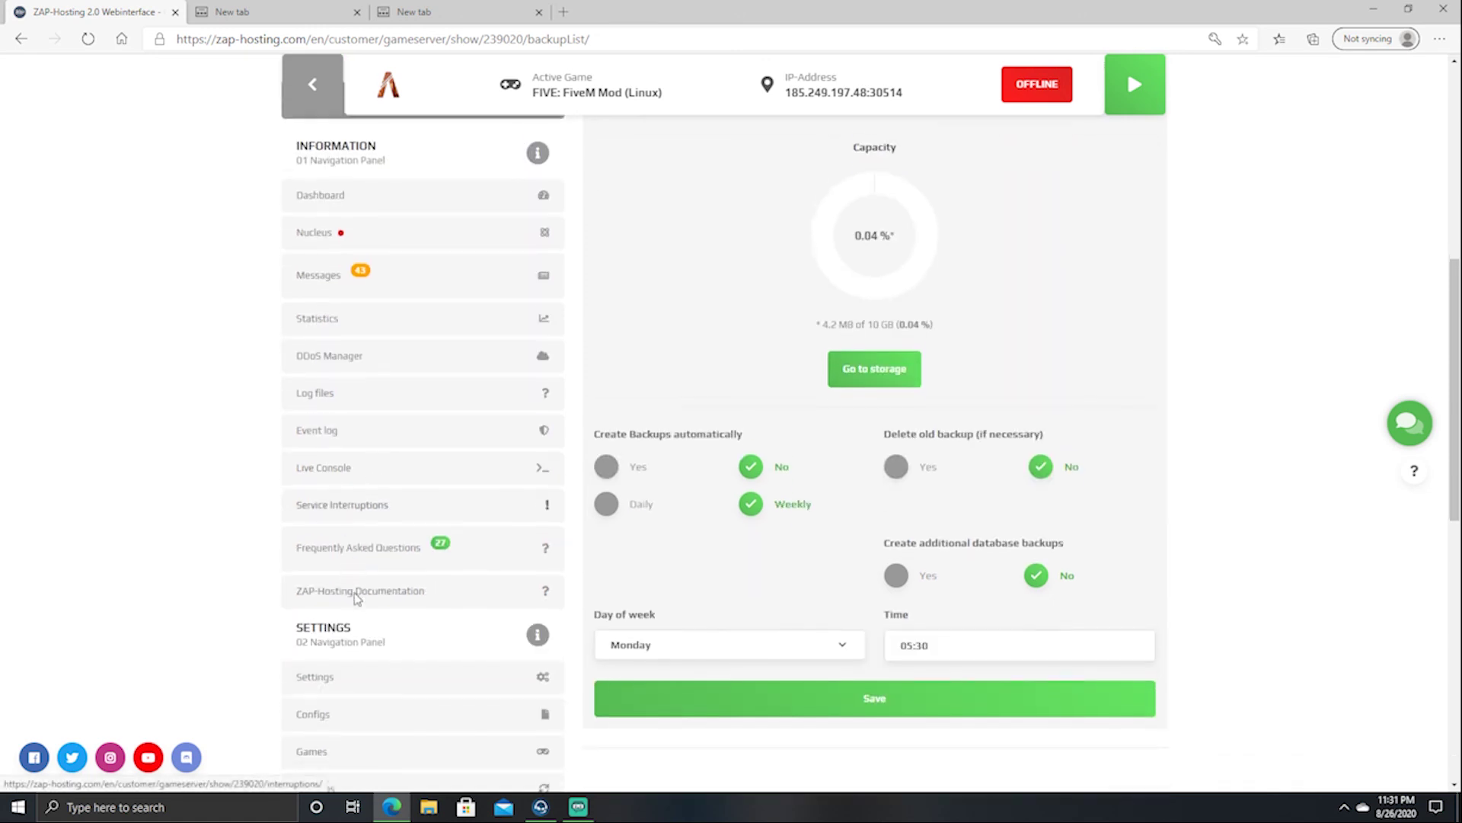
Step: Look through the Gameserver Basic settings, then bring Streamlabs OBS to the front
click(324, 556)
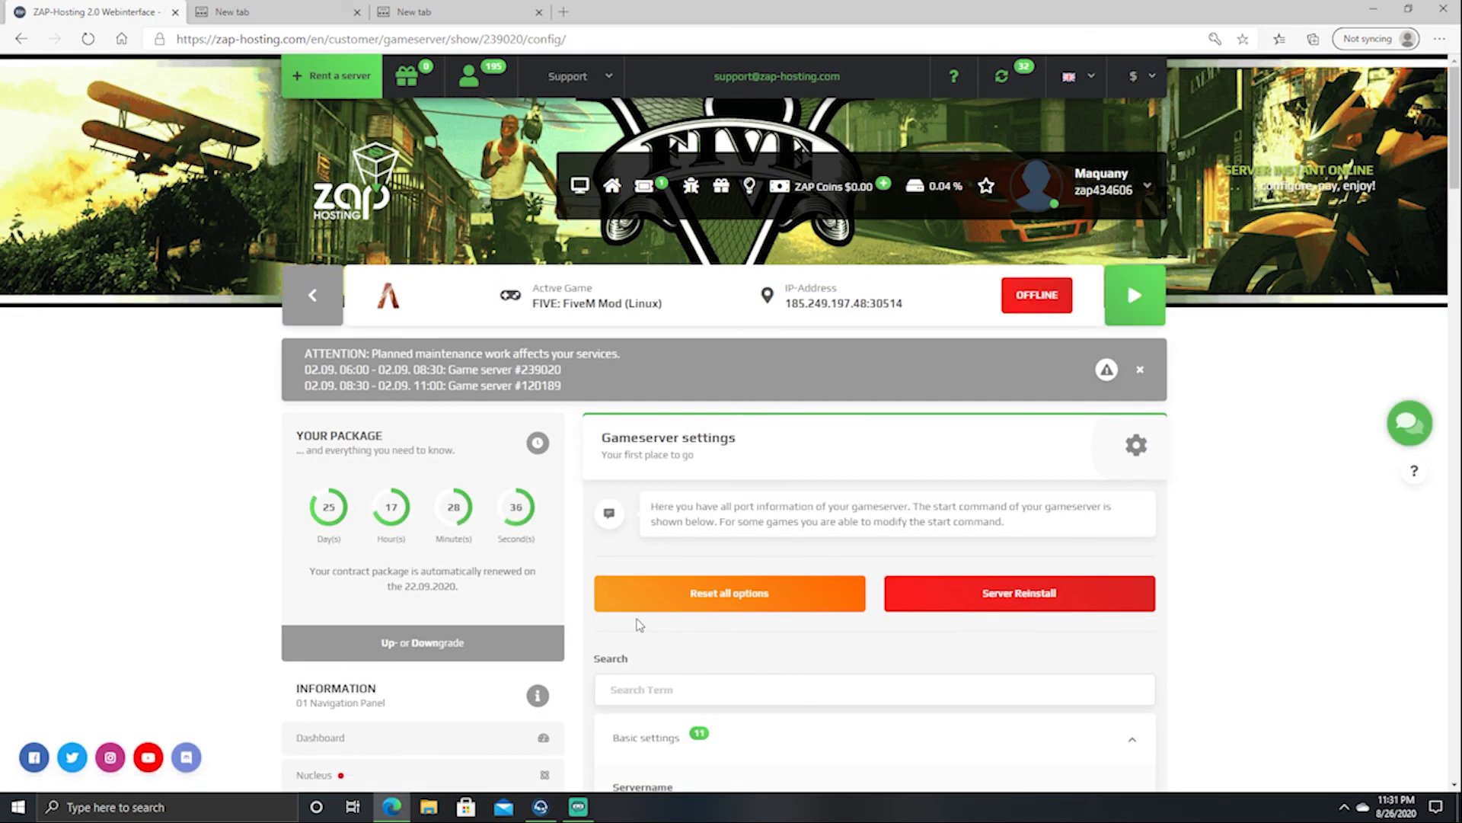
scroll(625, 617, down, 4)
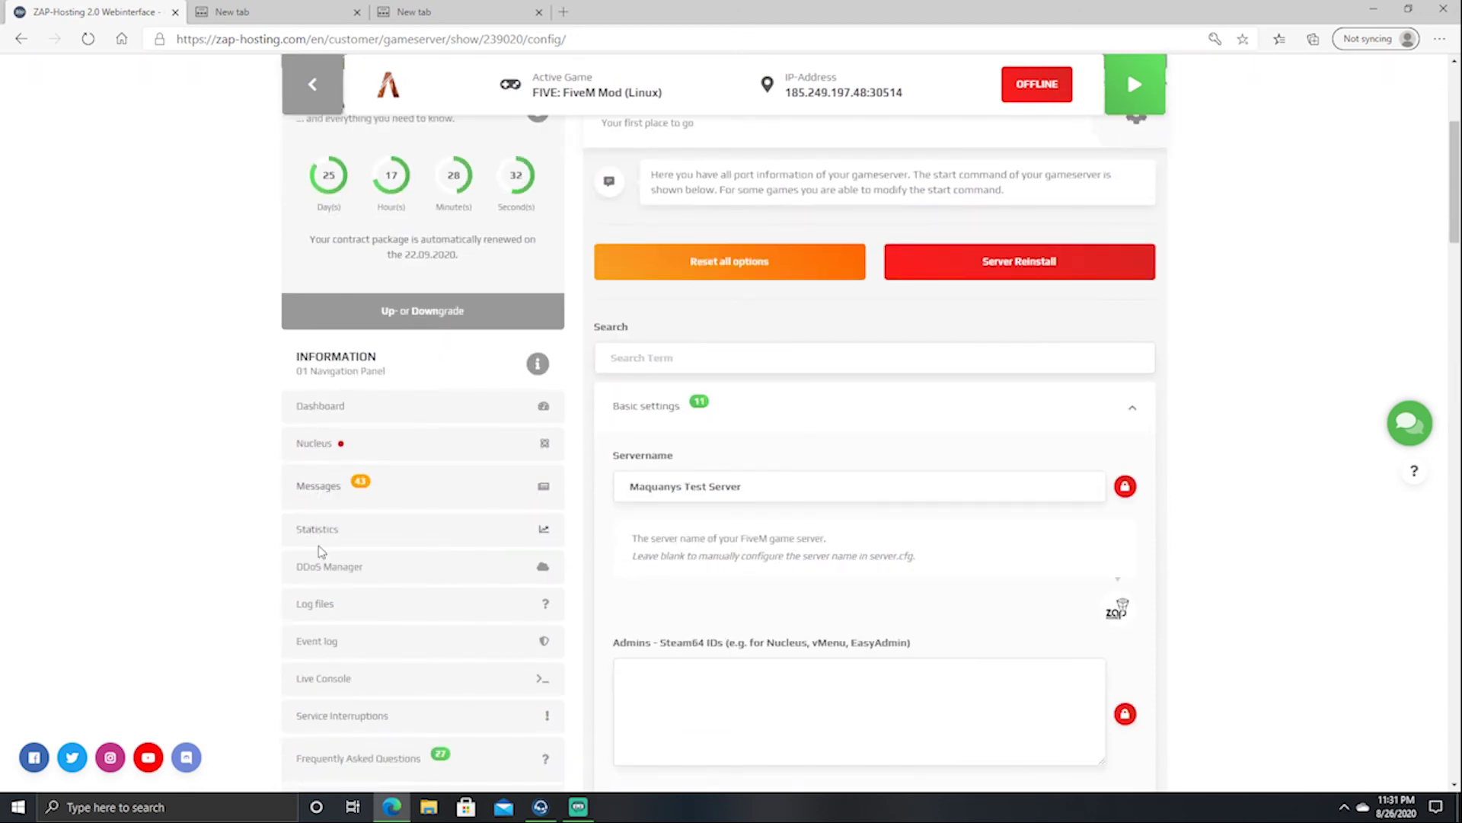
scroll(370, 473, down, 2)
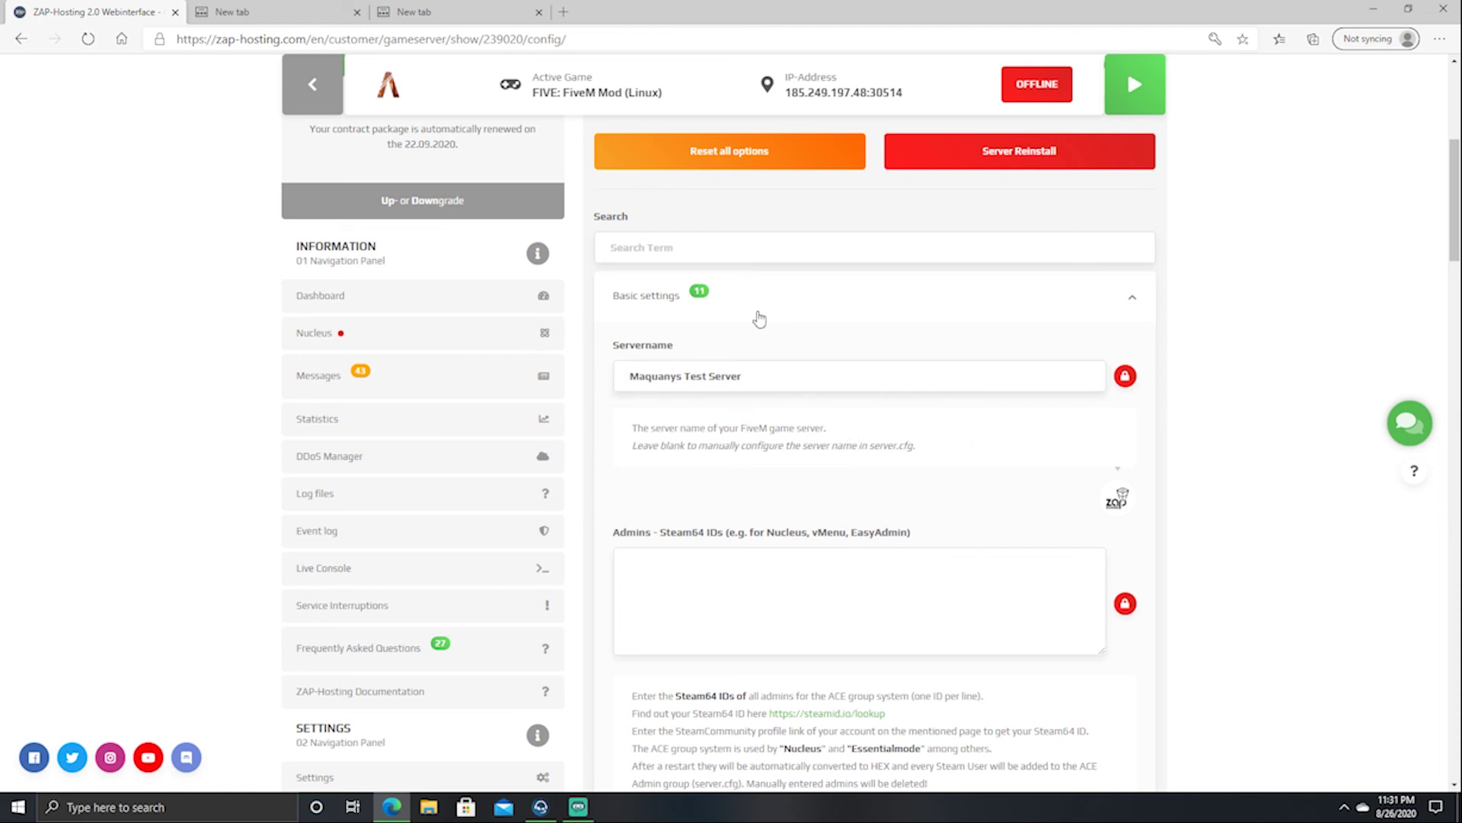
scroll(757, 317, down, 4)
scroll(723, 269, down, 8)
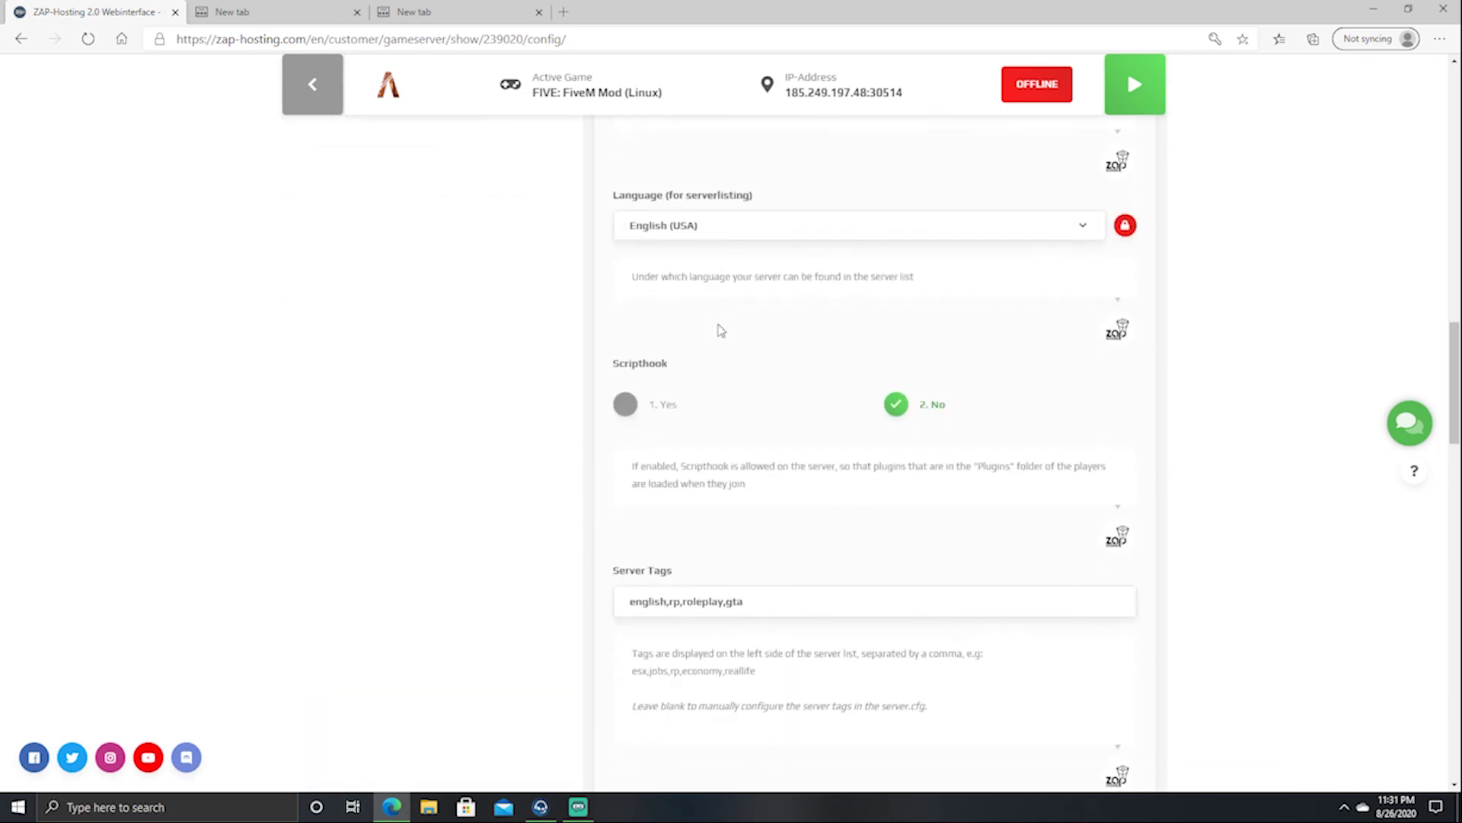
scroll(727, 390, up, 15)
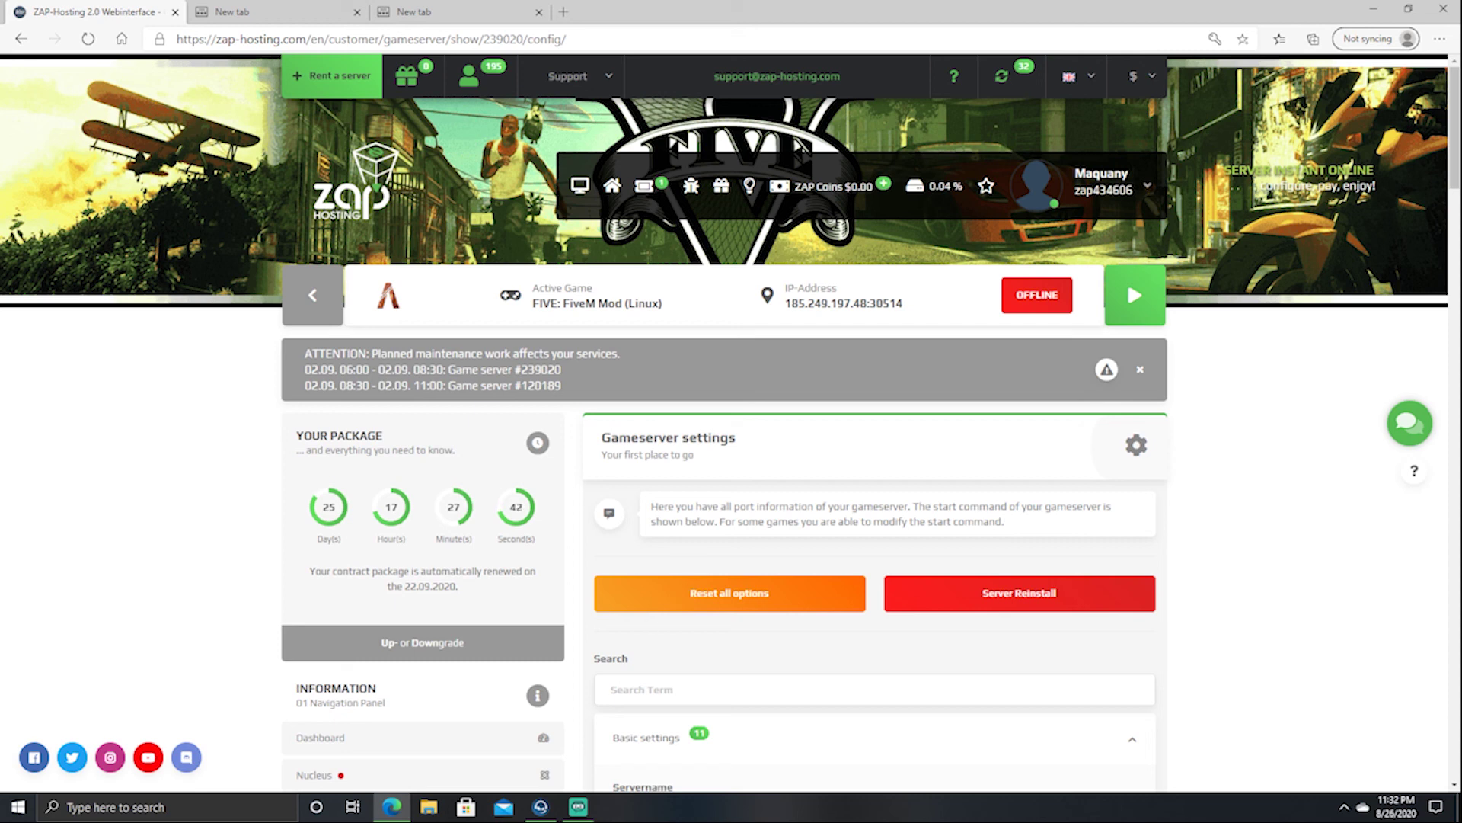
click(578, 807)
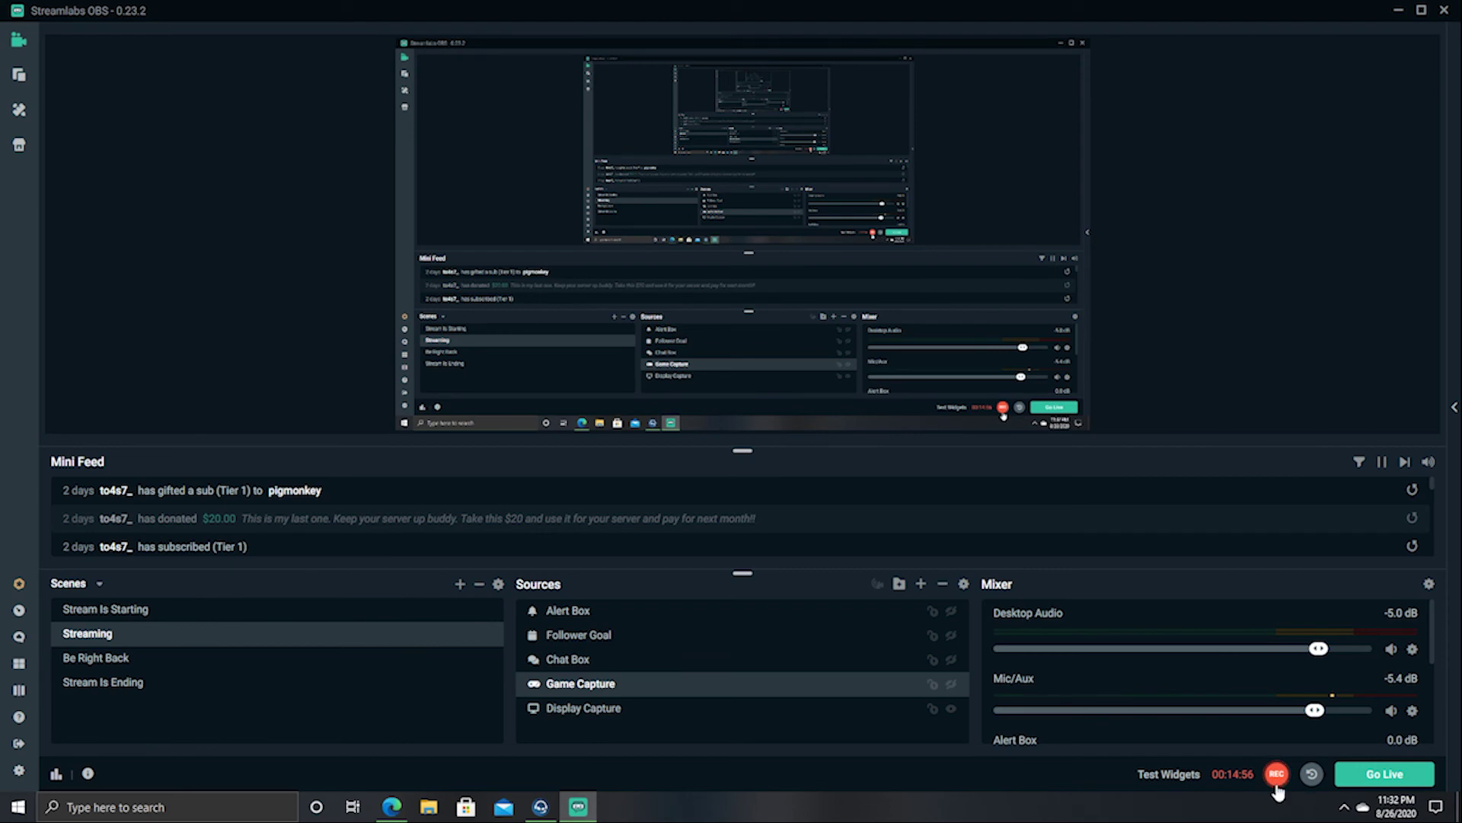